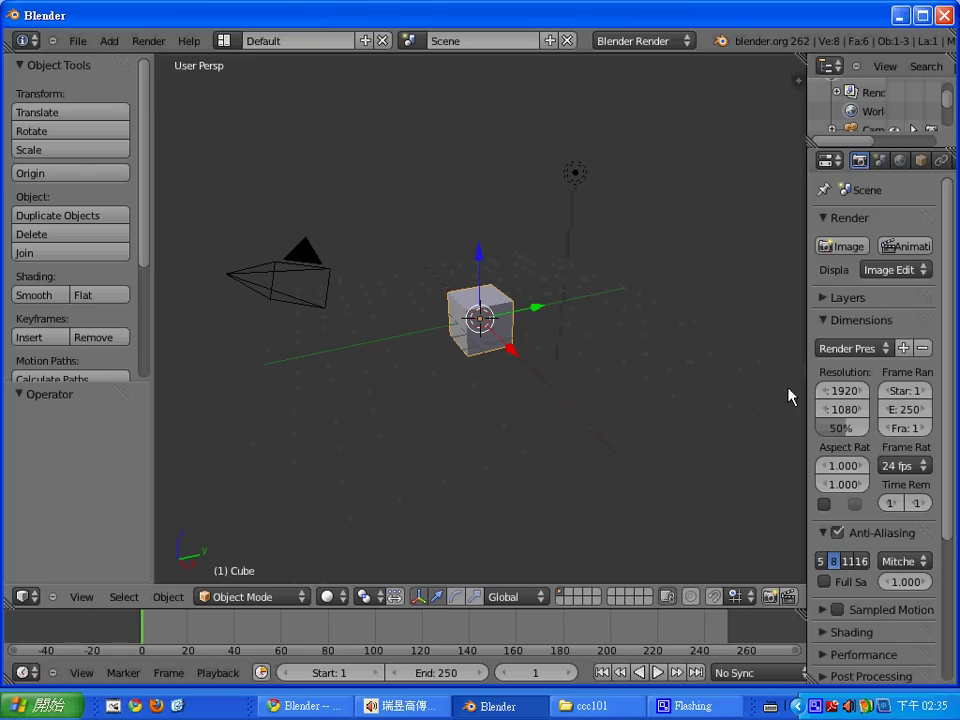
- Drag the border between the 3D Viewport and Properties editor left to widen the Properties panel
drag(806, 379, 736, 378)
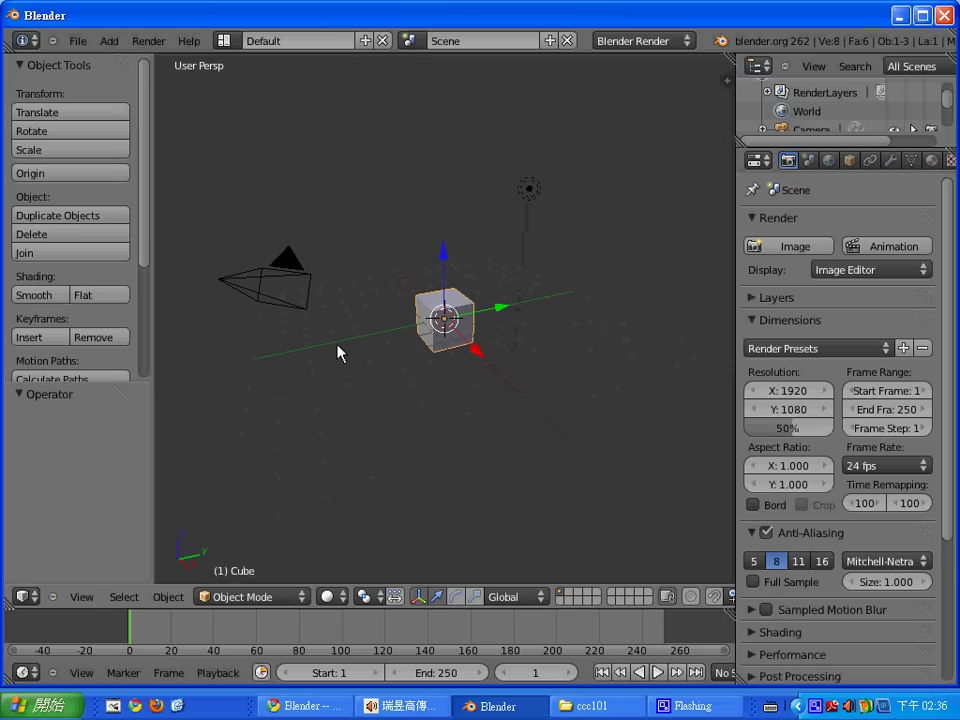
- Switch the 3D Viewport to camera view via View > Camera so the cube sits in the frame
click(82, 598)
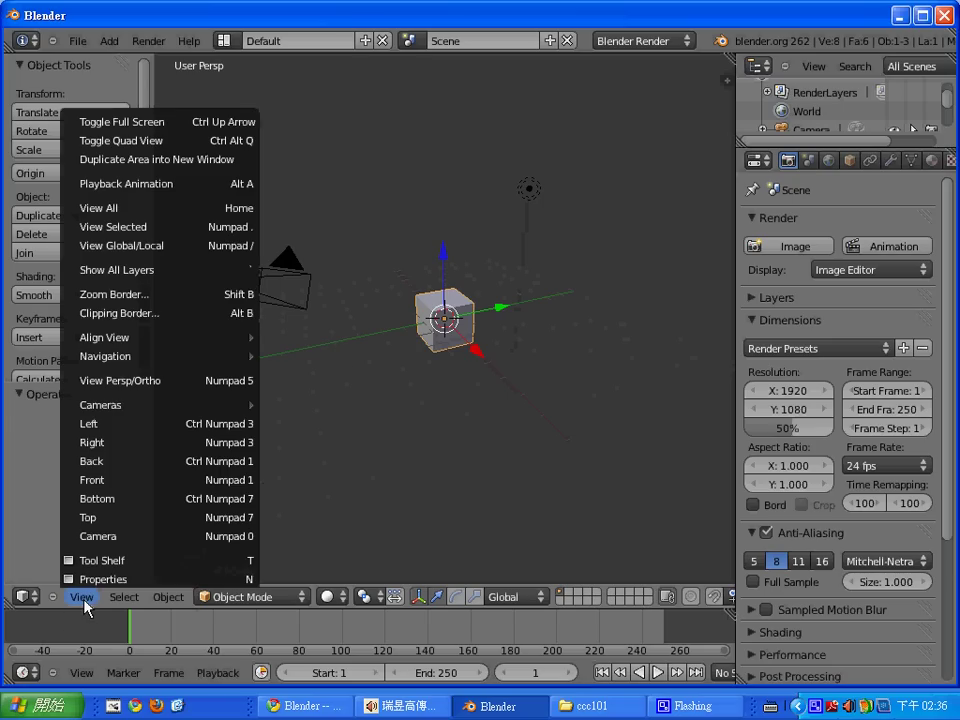
click(112, 538)
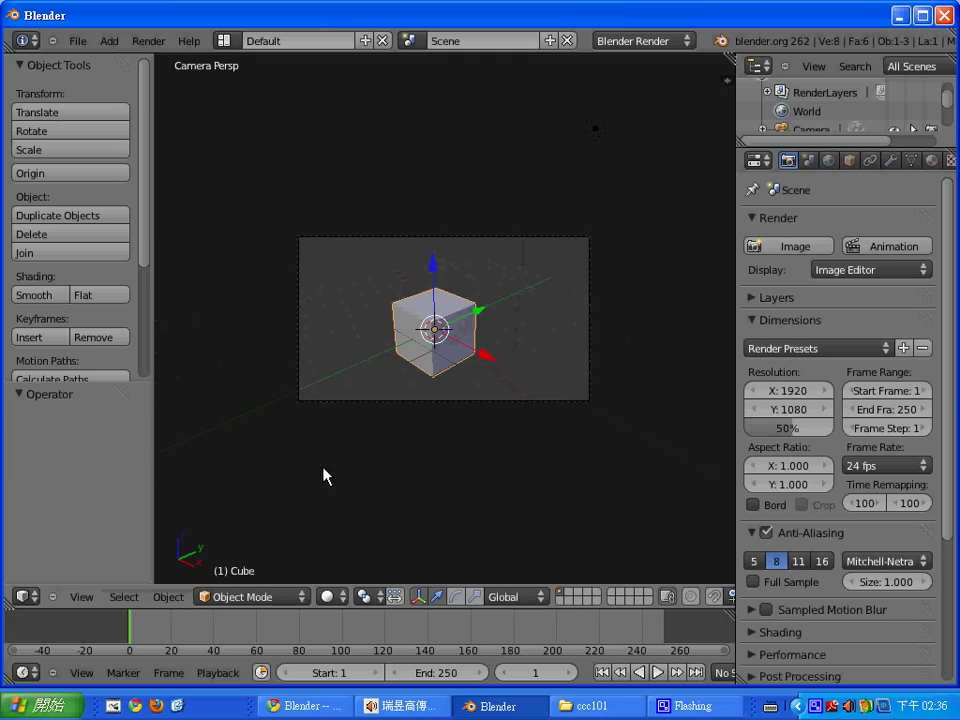
scroll(350, 450, up, 1)
scroll(350, 450, up, 1)
scroll(350, 450, up, 1)
scroll(350, 450, down, 1)
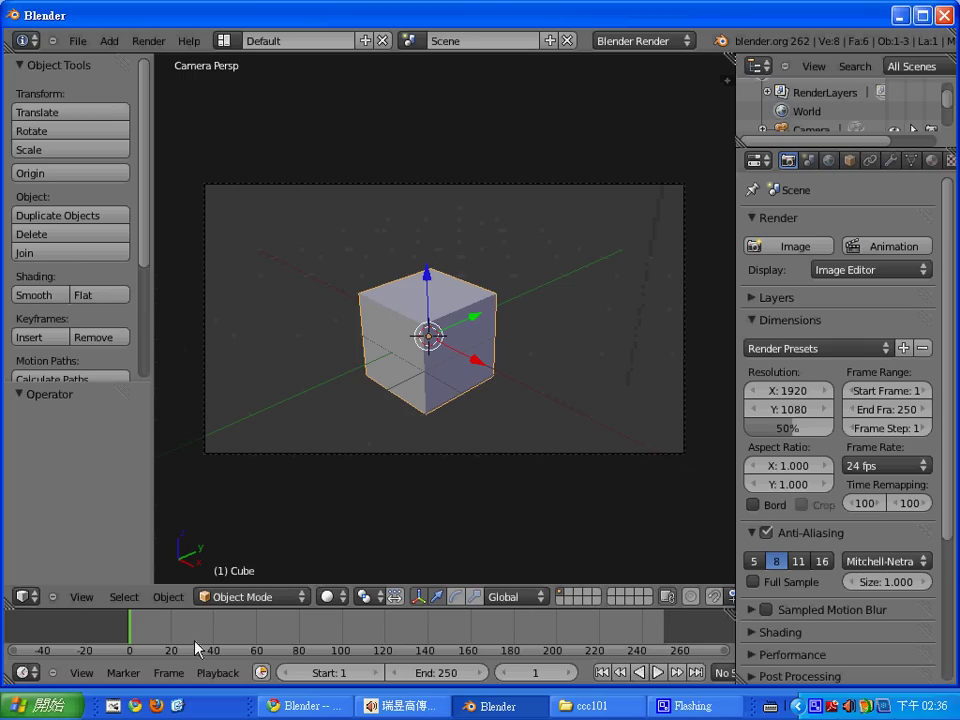
- Insert a LocRotScale keyframe for the cube at frame 1, then move to frame 20
click(308, 370)
key(i)
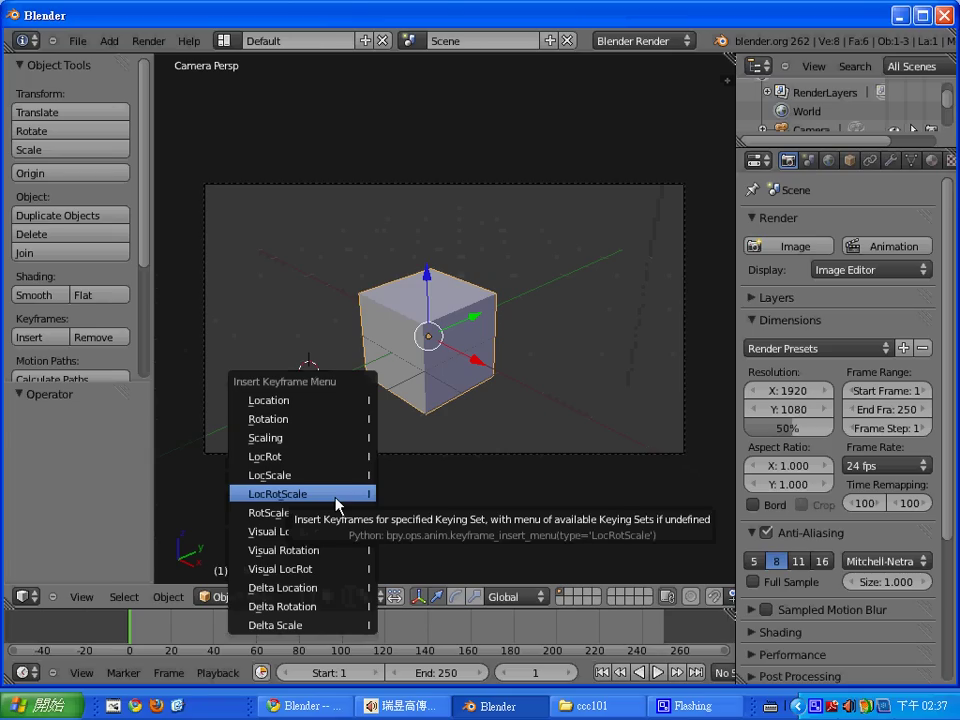
click(338, 506)
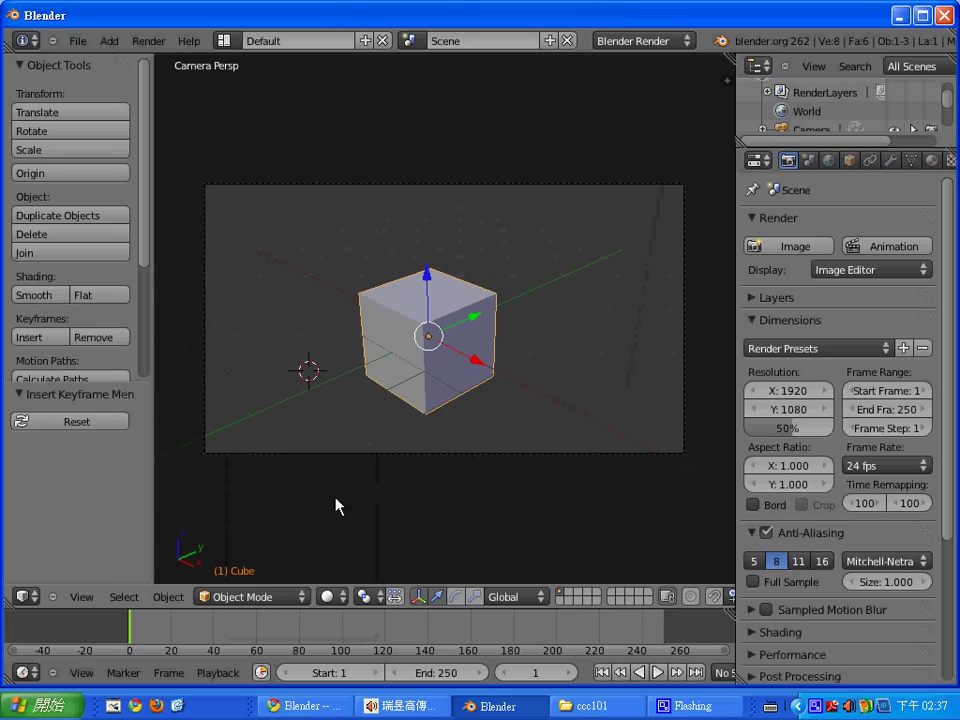
click(172, 645)
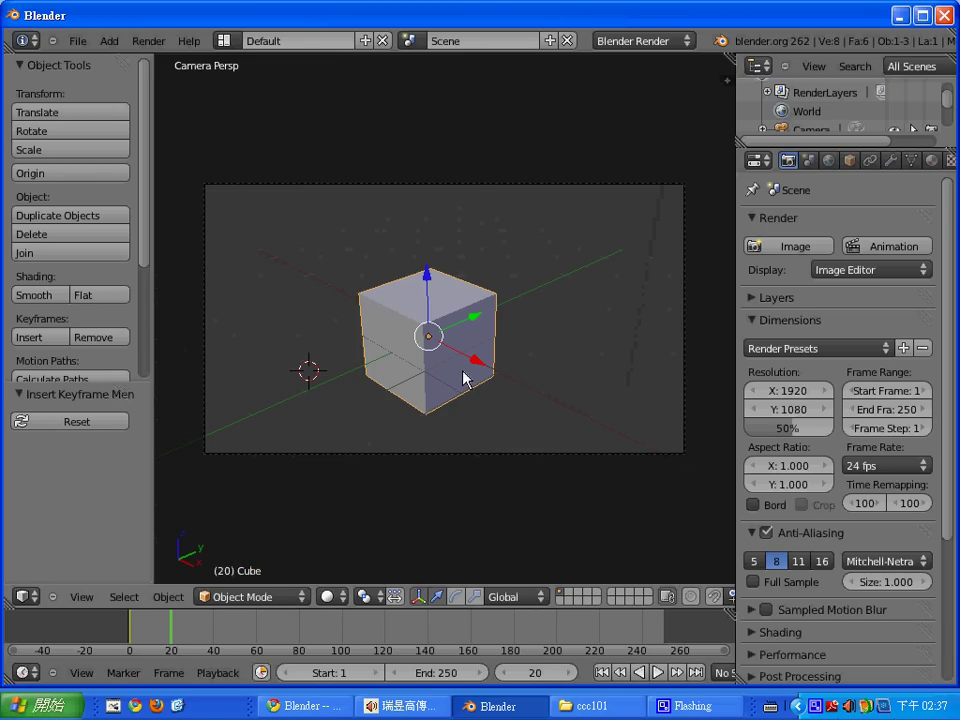
- Scale the cube up to about 2.53 and keyframe its LocRotScale at frame 20
key(s)
click(548, 365)
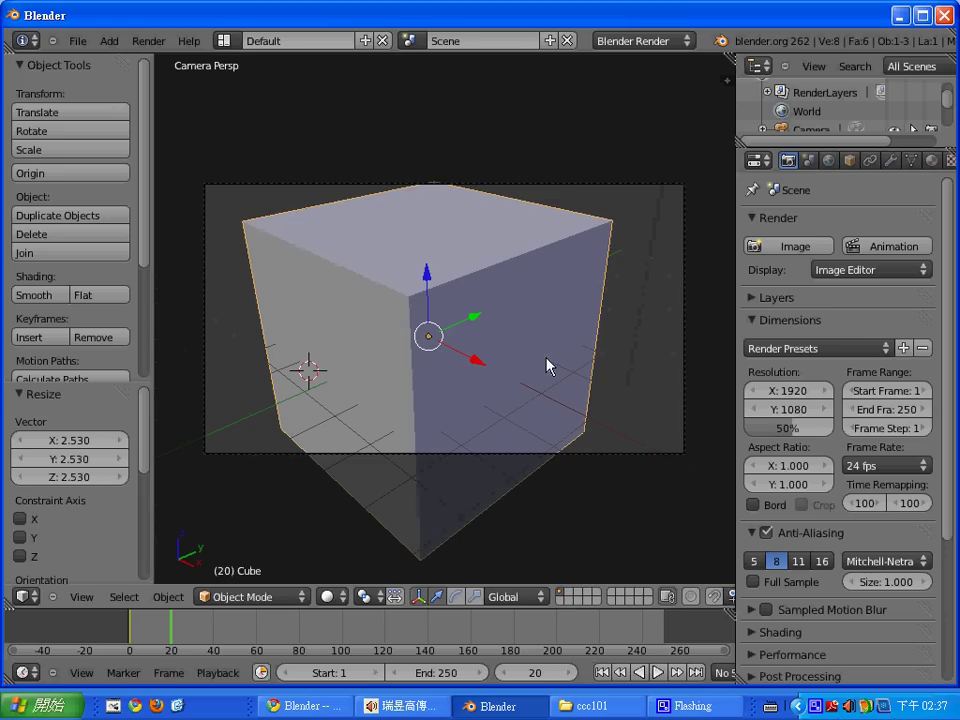
key(i)
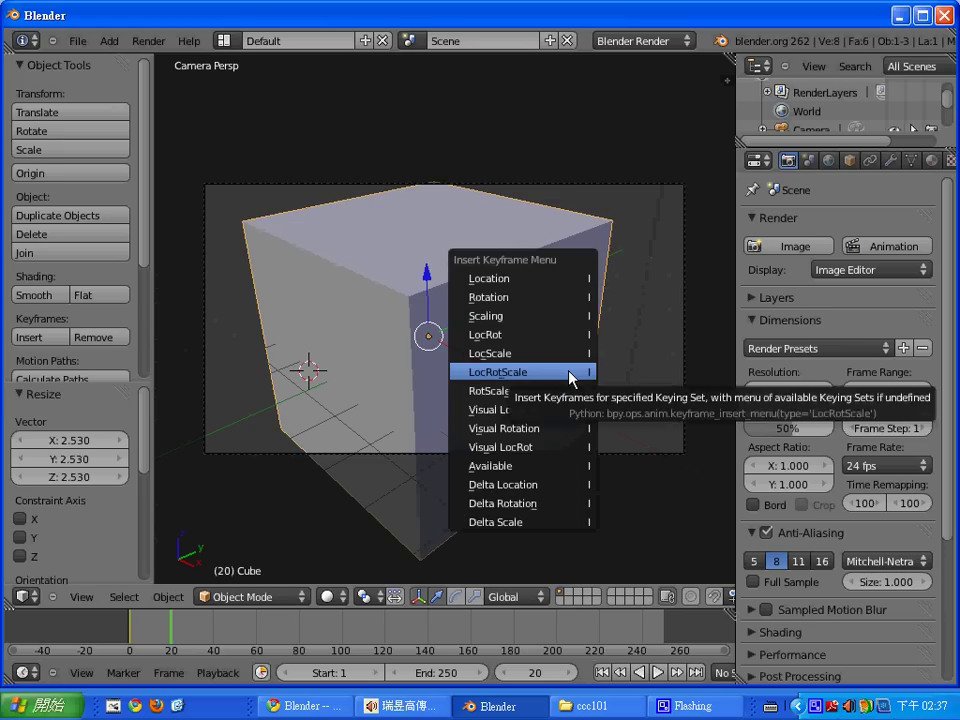
click(568, 372)
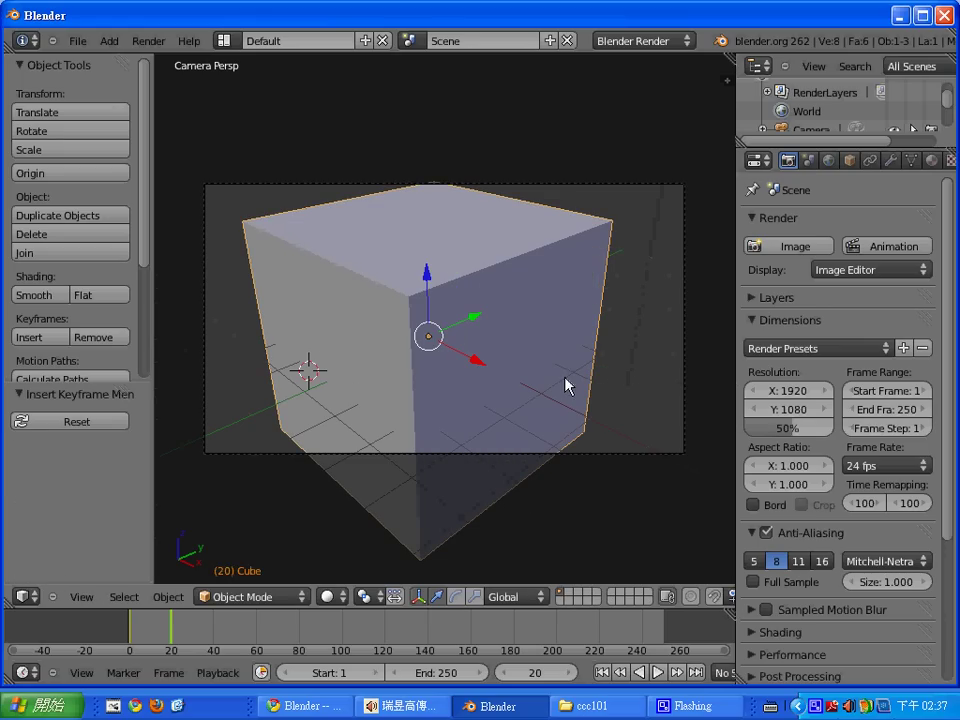
- At frame 39, shrink the cube to about 0.195 and keyframe its LocRotScale
click(212, 640)
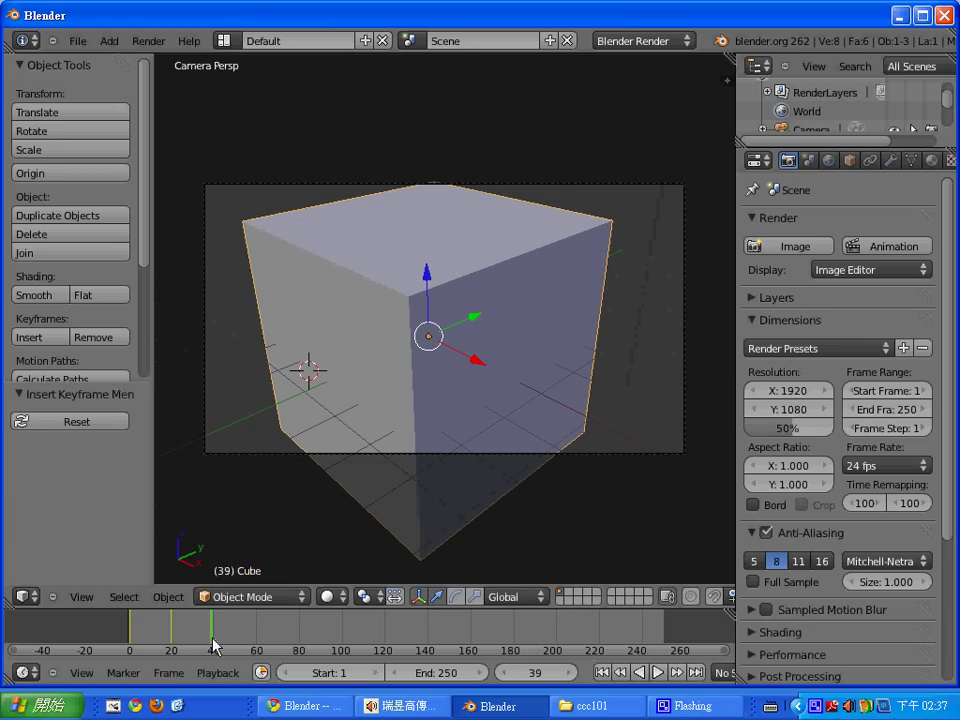
key(s)
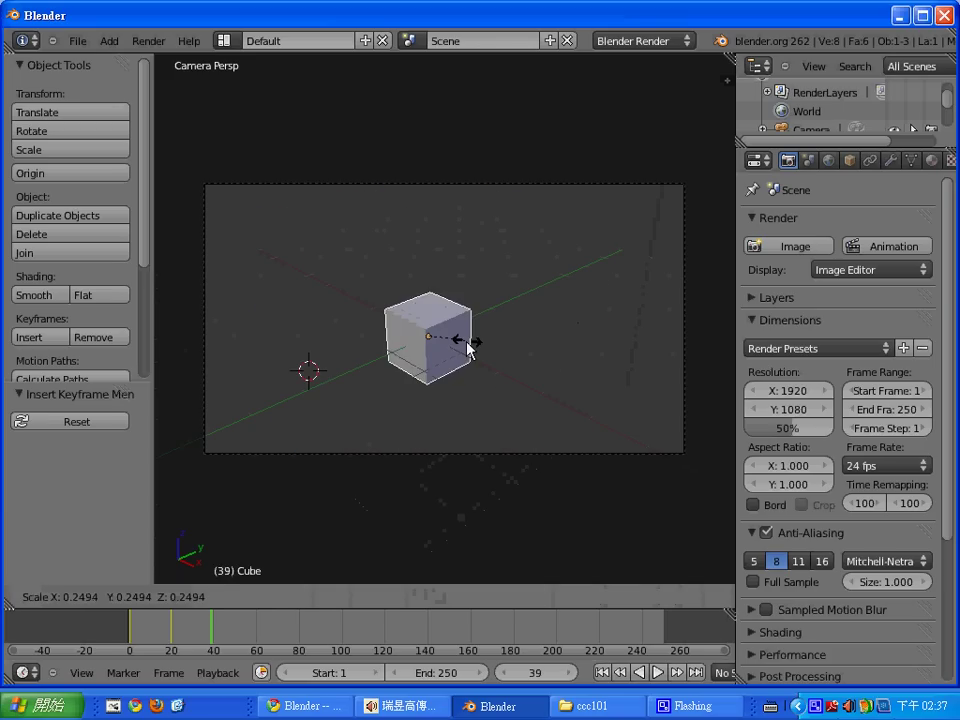
click(460, 356)
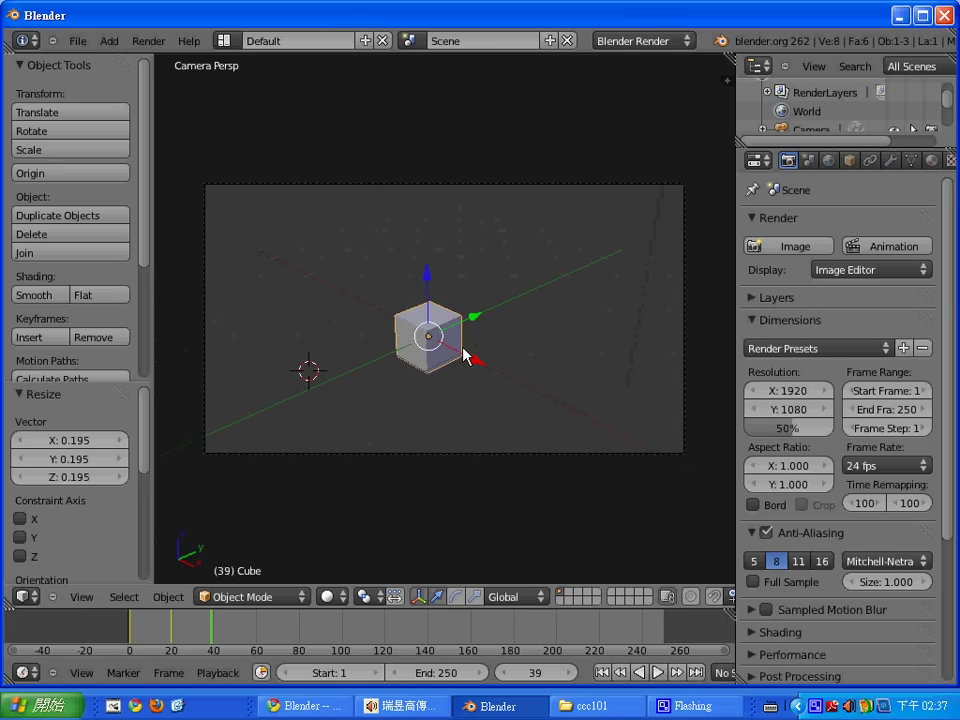
key(i)
click(463, 352)
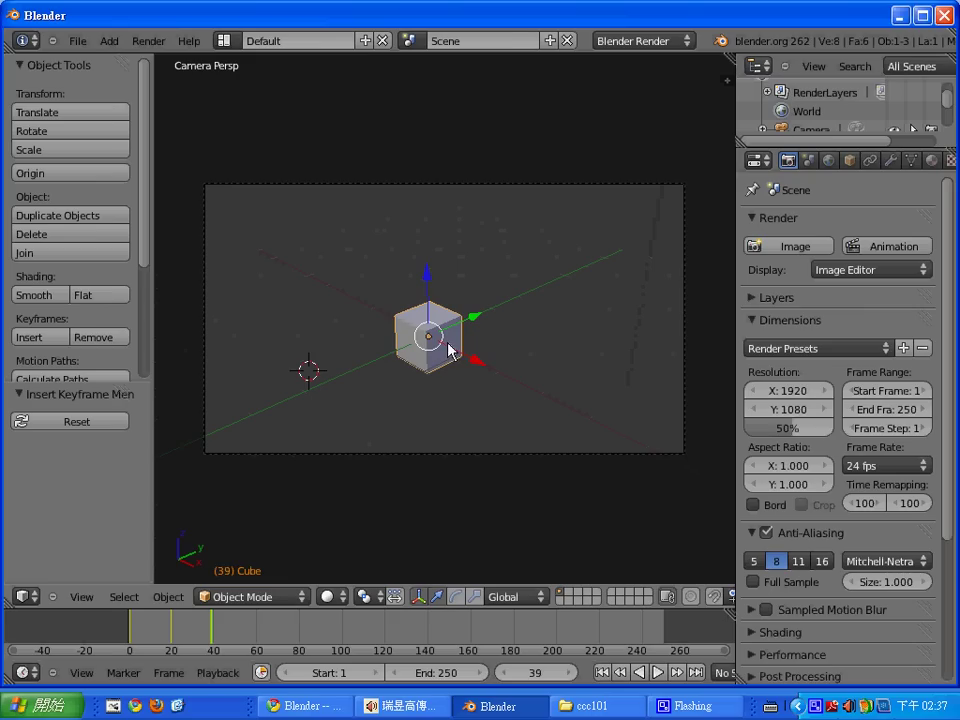
- At frame 59, move the cube to the upper right and keyframe its LocRotScale
click(256, 638)
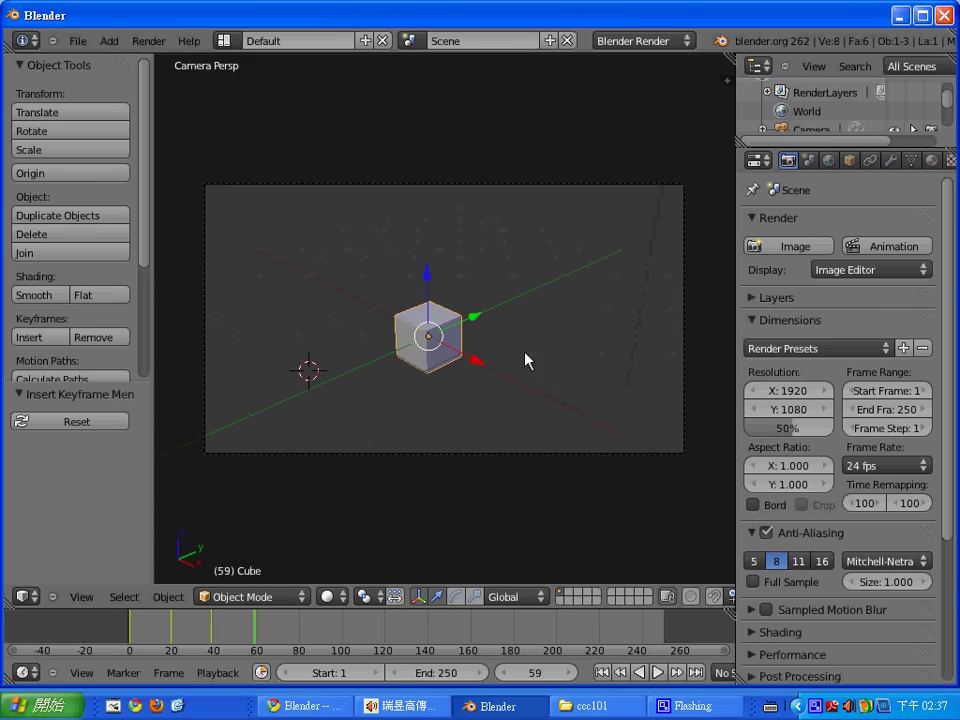
key(g)
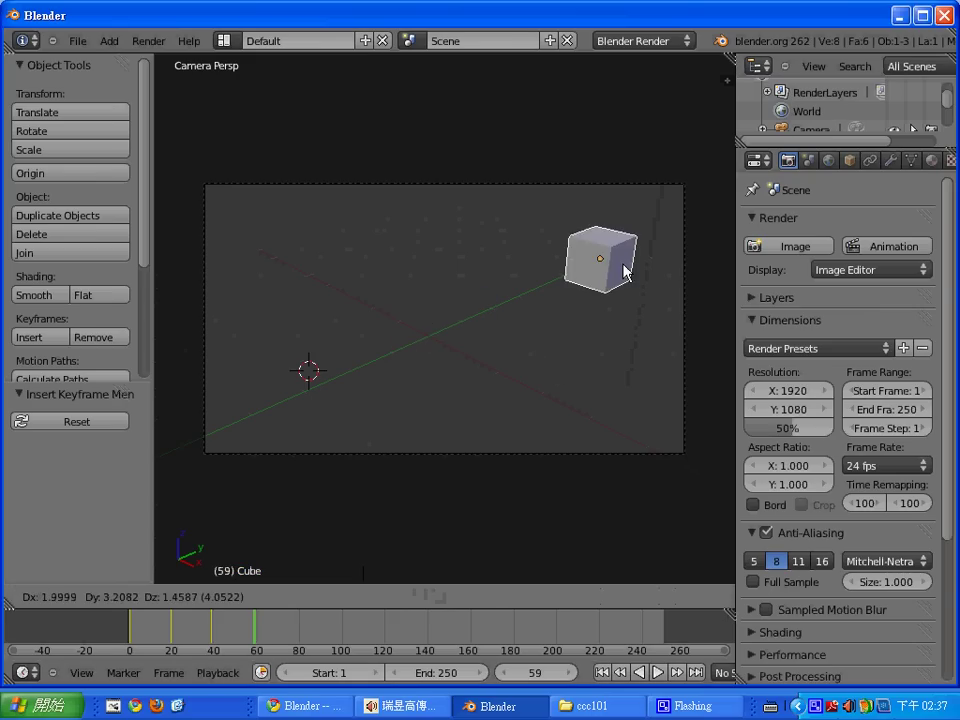
click(623, 268)
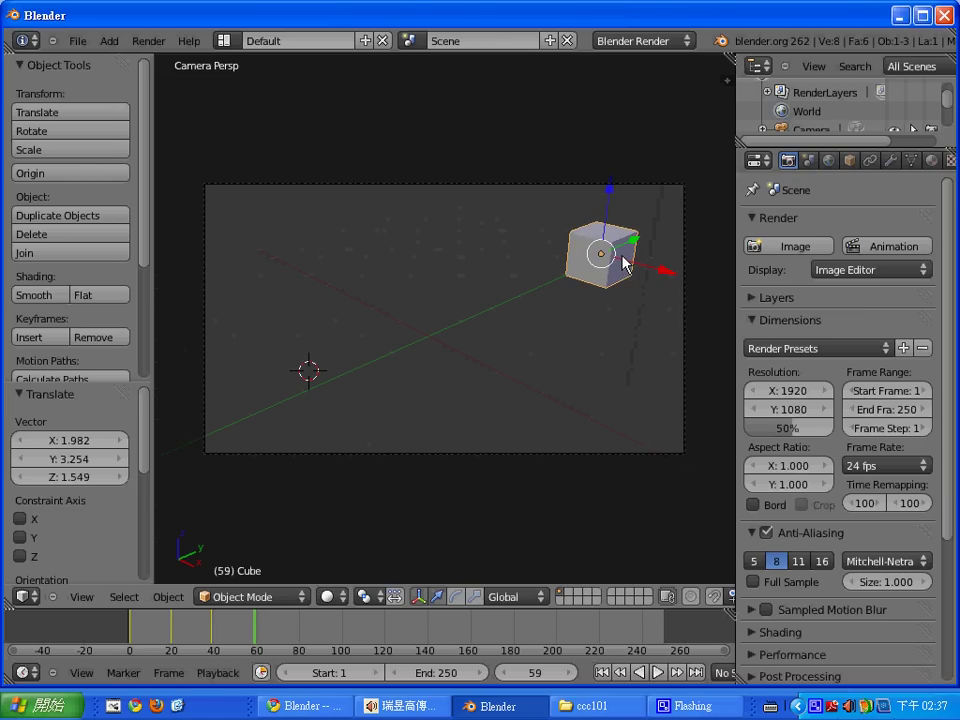
key(i)
click(622, 256)
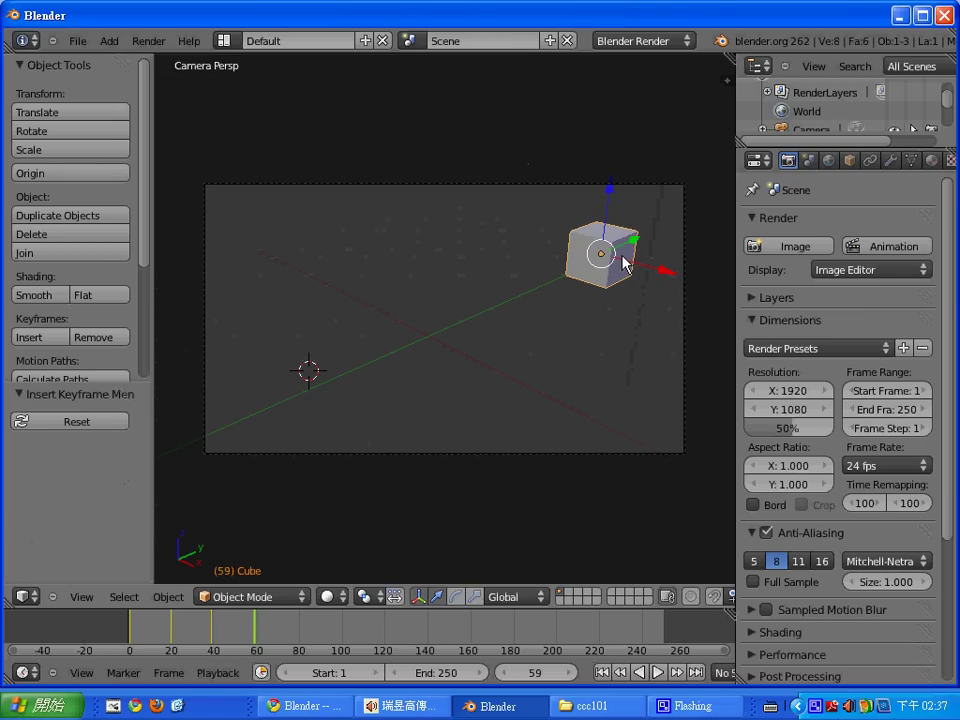
- At frame 80, move the cube to the upper left (-4.692, -4.886, 0.2) and keyframe it; go to frame 100
click(297, 637)
drag(297, 637, 298, 638)
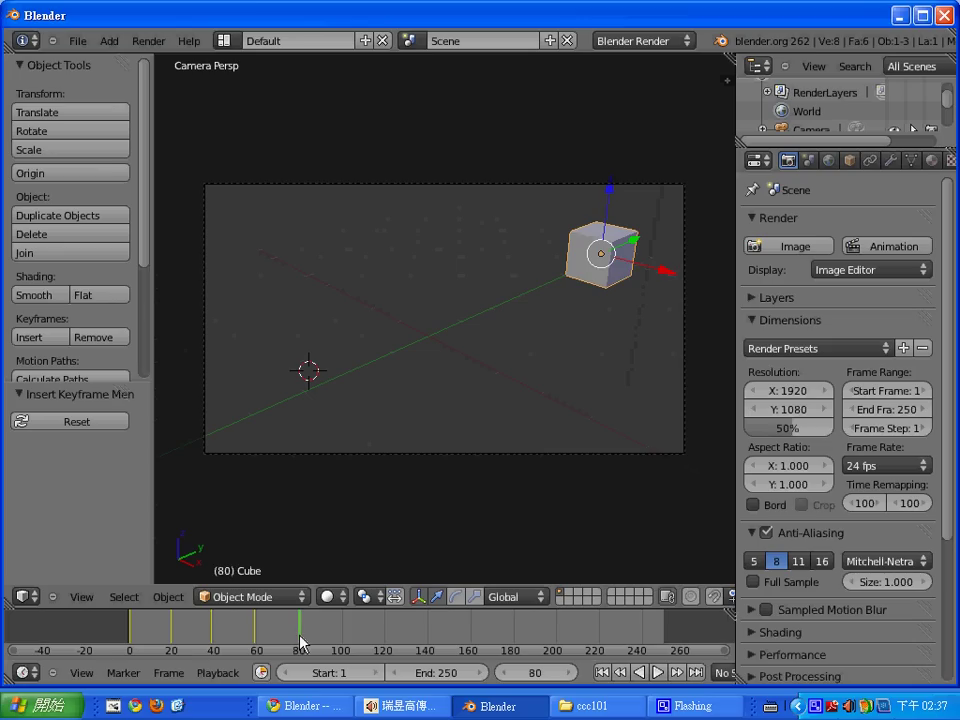
key(g)
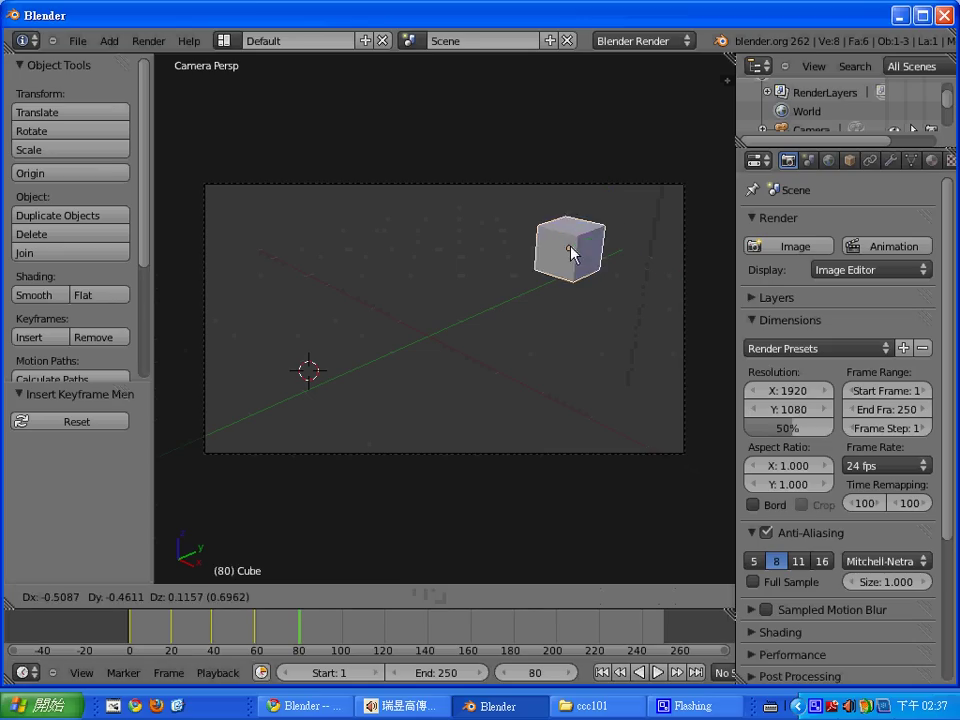
click(293, 252)
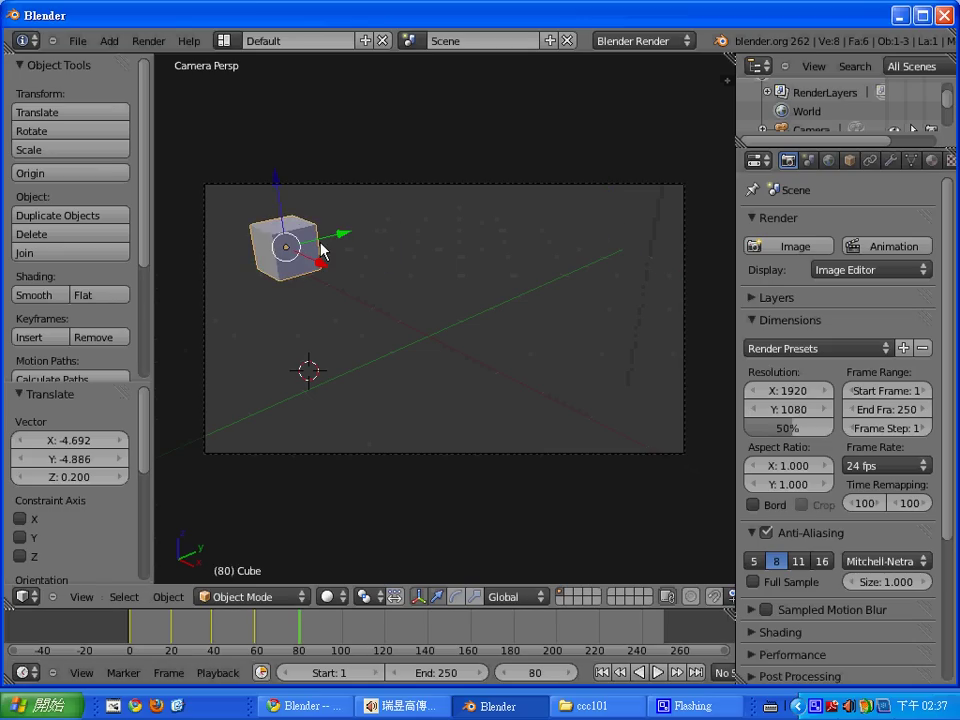
key(i)
click(321, 251)
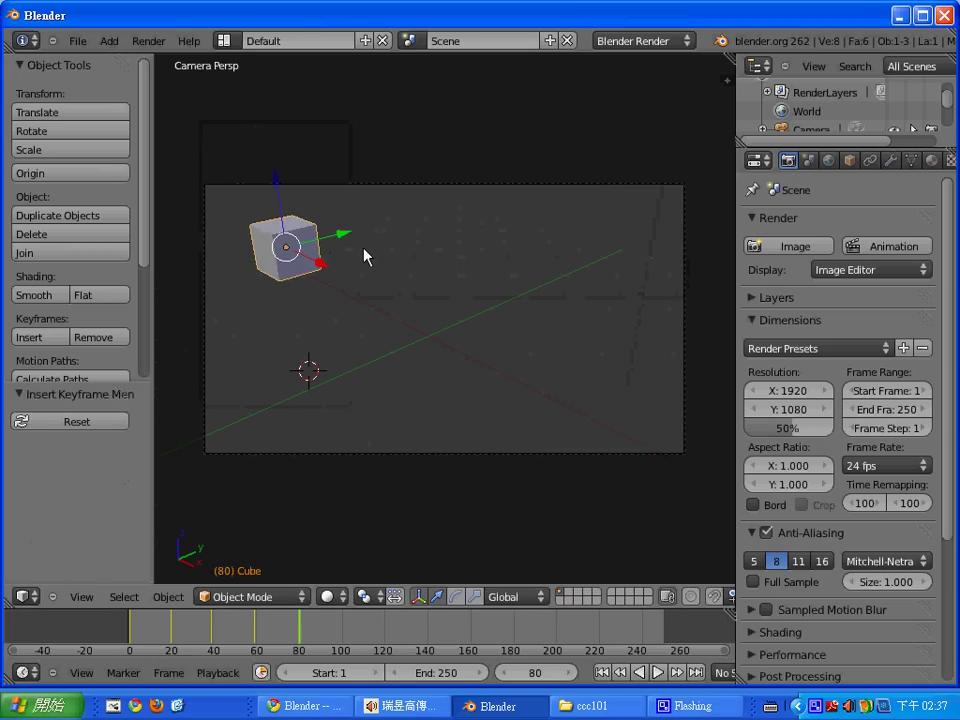
click(343, 643)
click(341, 643)
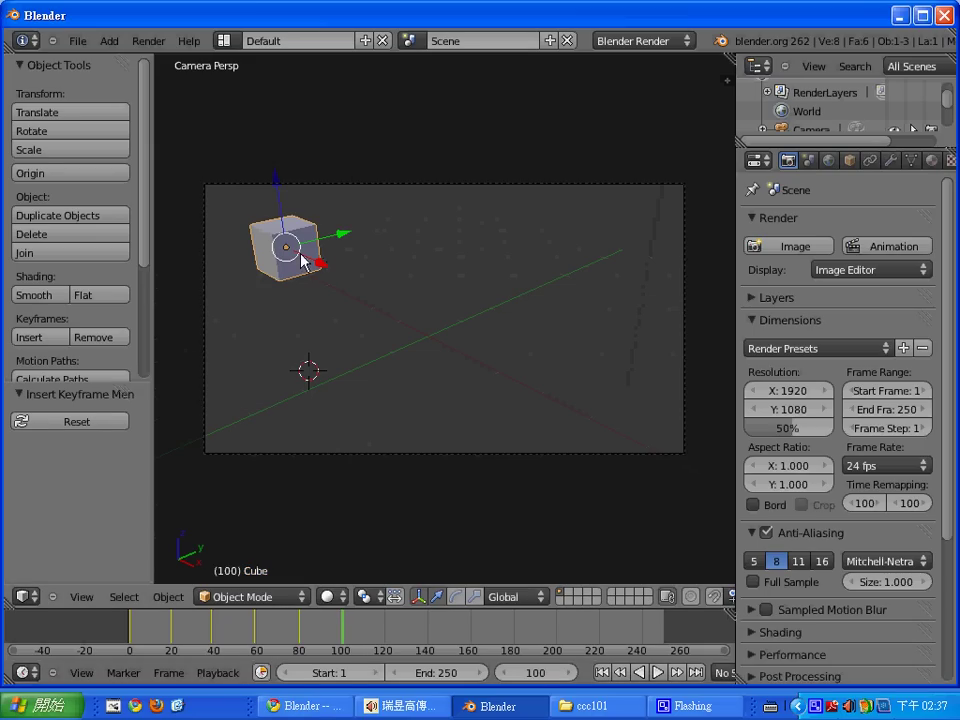
- Re-centre the cube, rotate it about -81°, keyframe it at frame 100, then play back to frame 1
key(g)
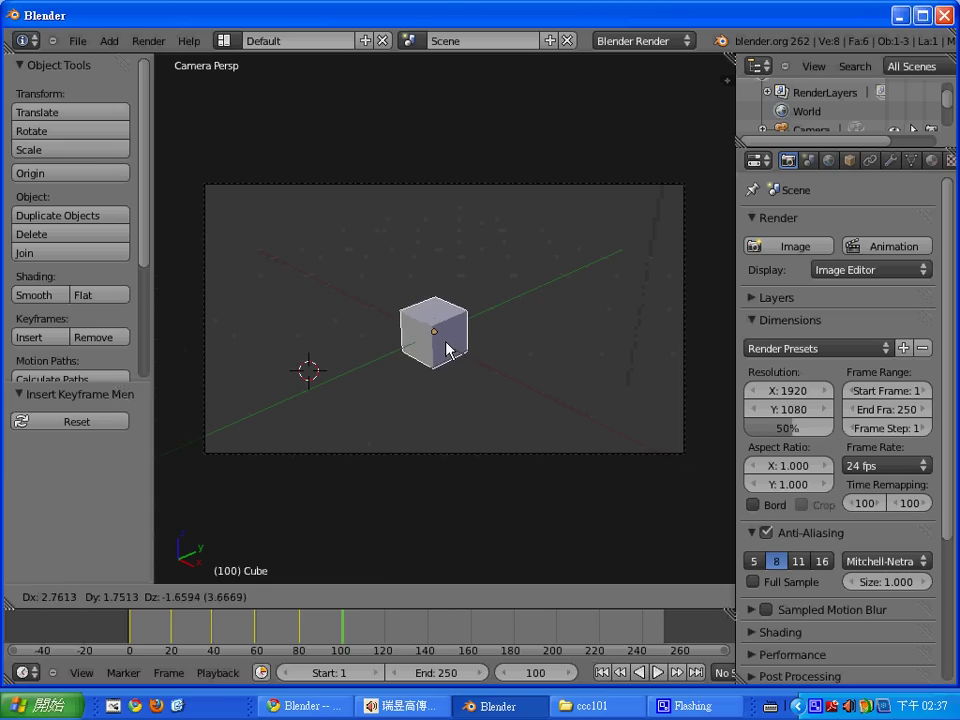
click(446, 350)
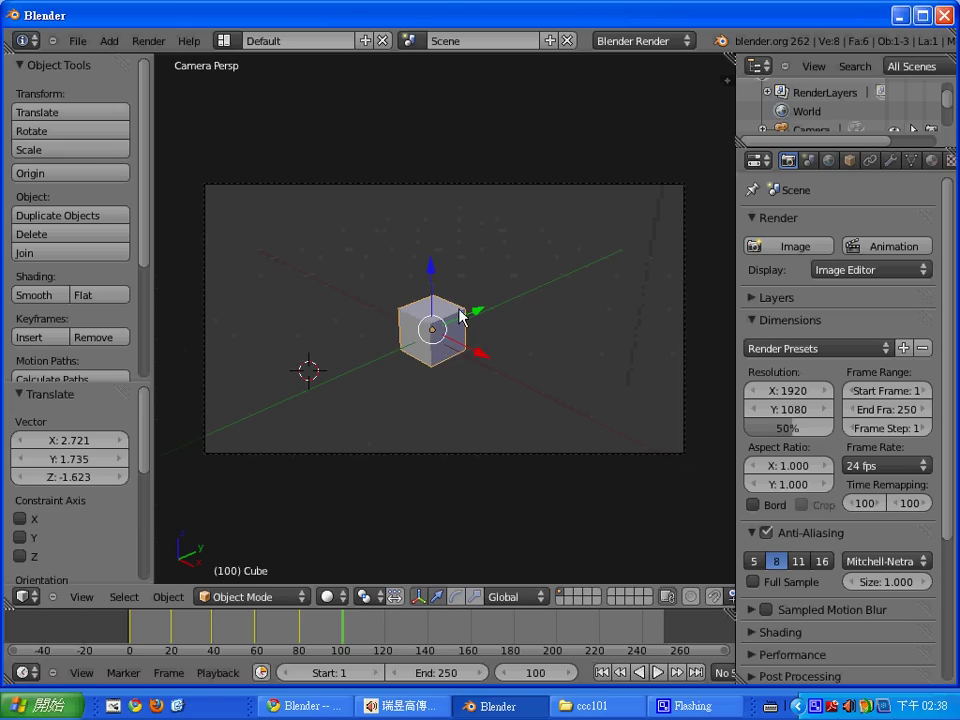
key(r)
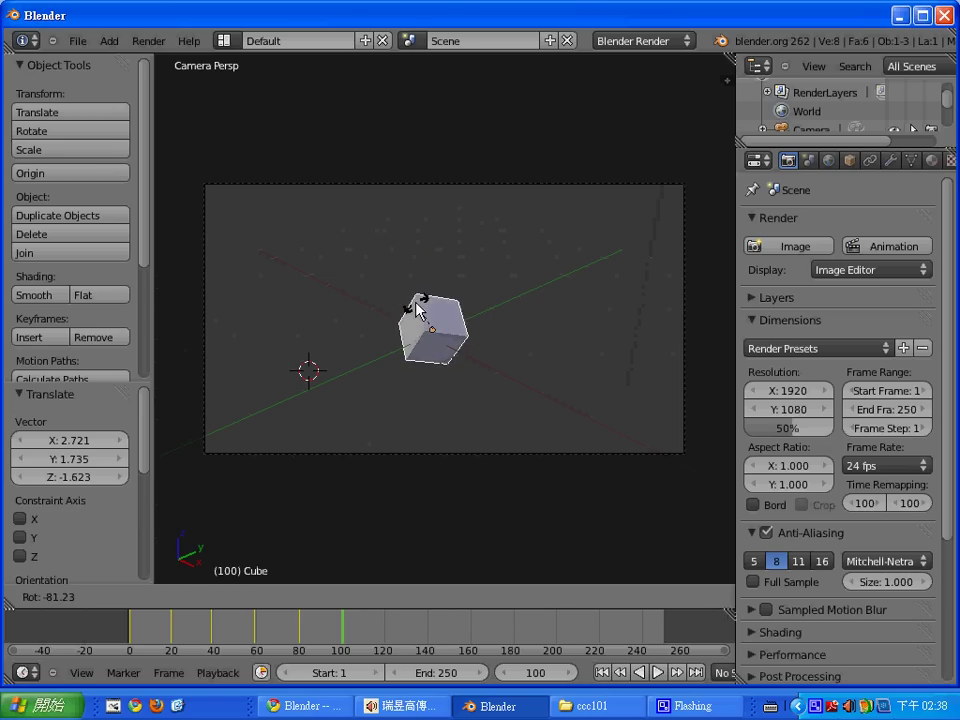
click(420, 312)
key(i)
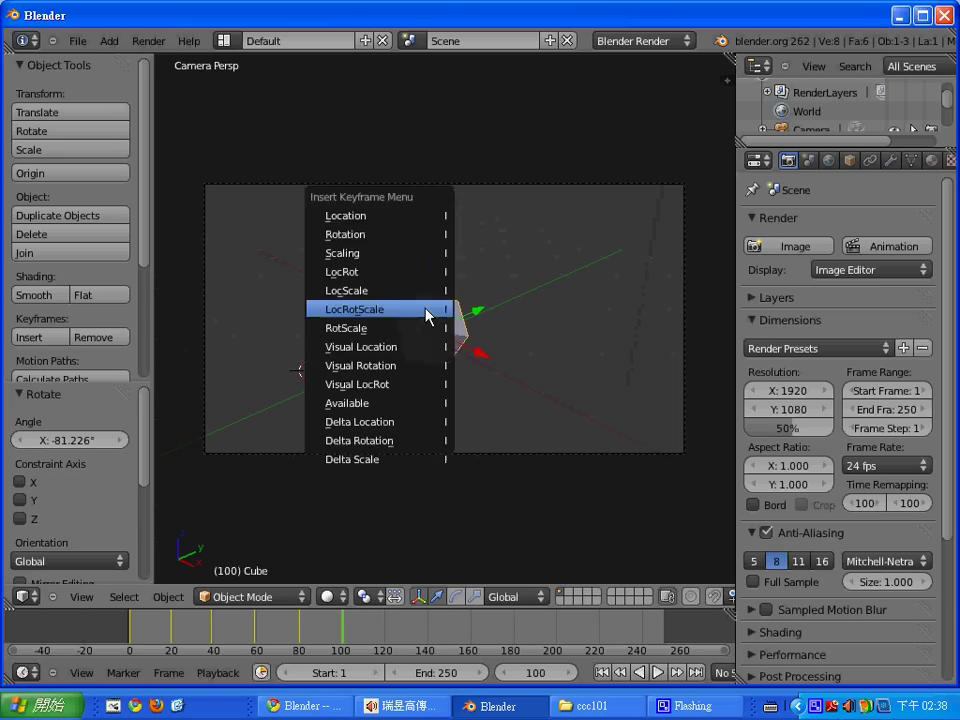
click(429, 312)
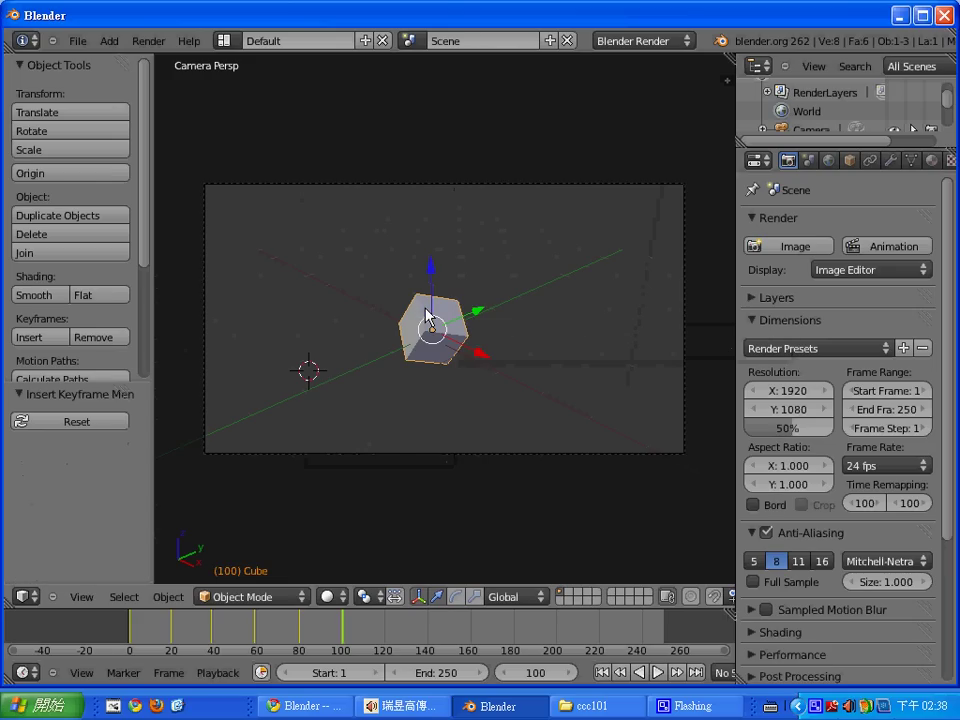
key(shift+alt+a)
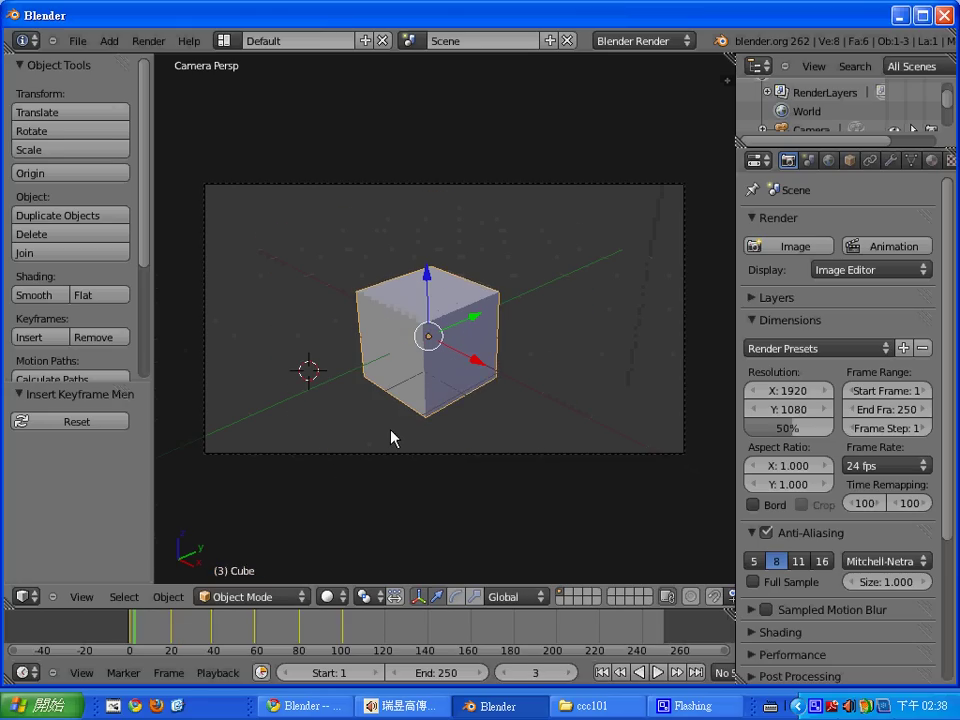
key(shift+Left)
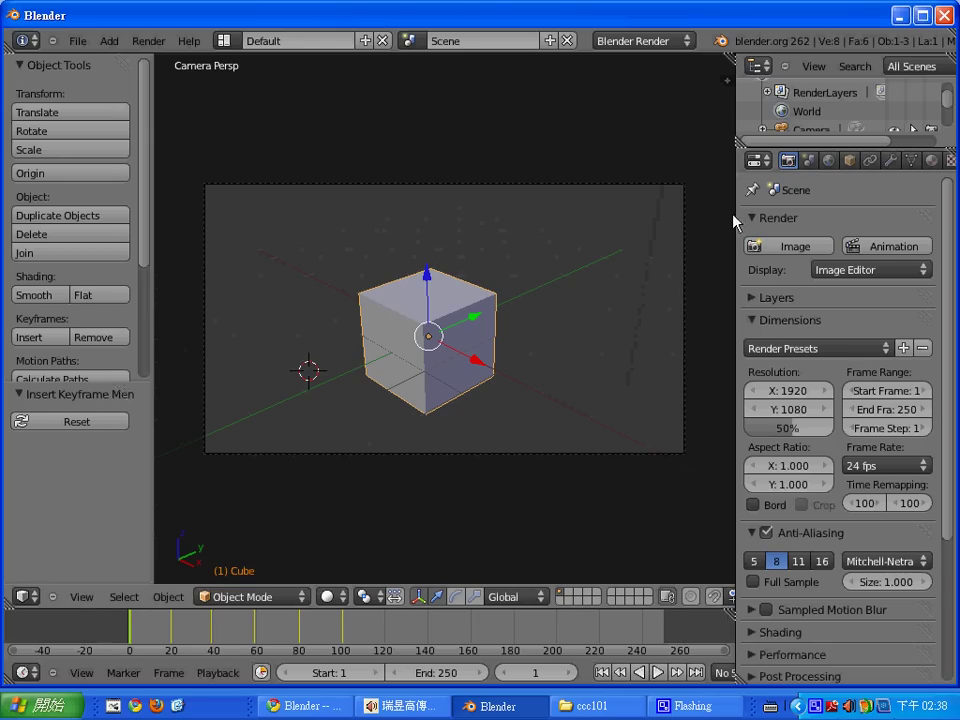
- Widen the Properties panel, open the cube's Material tab, and set the diffuse colour to blue
drag(737, 217, 668, 205)
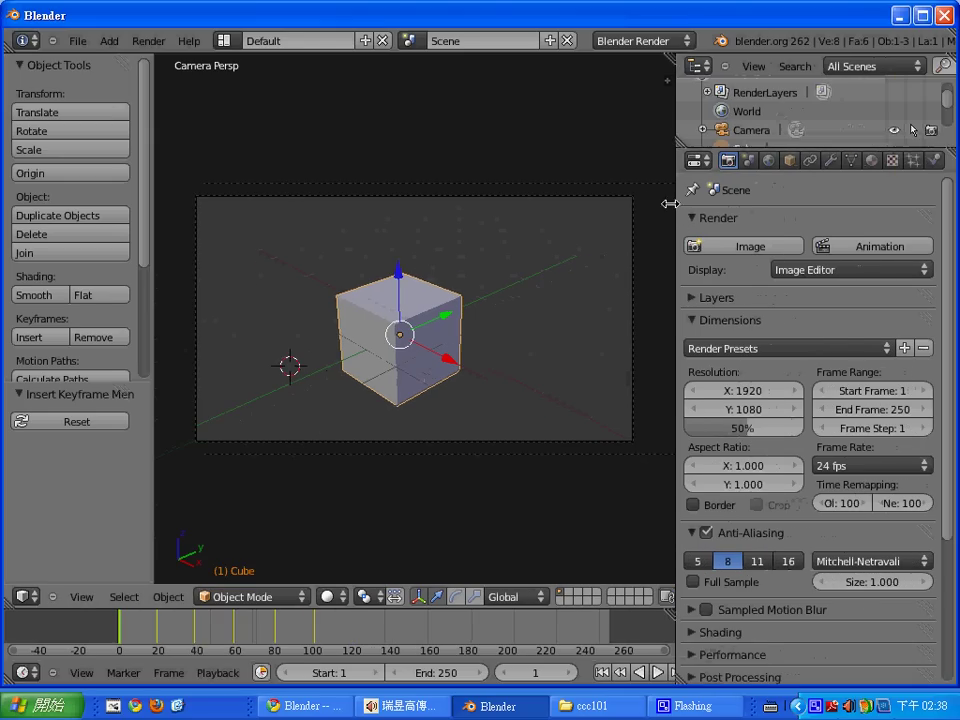
click(866, 162)
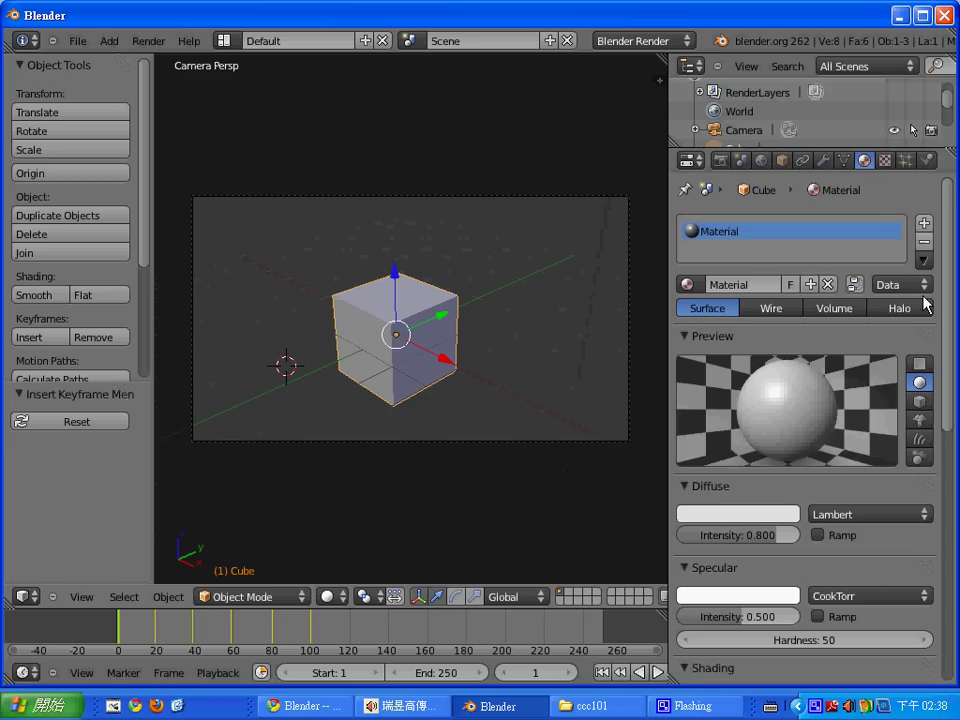
click(742, 514)
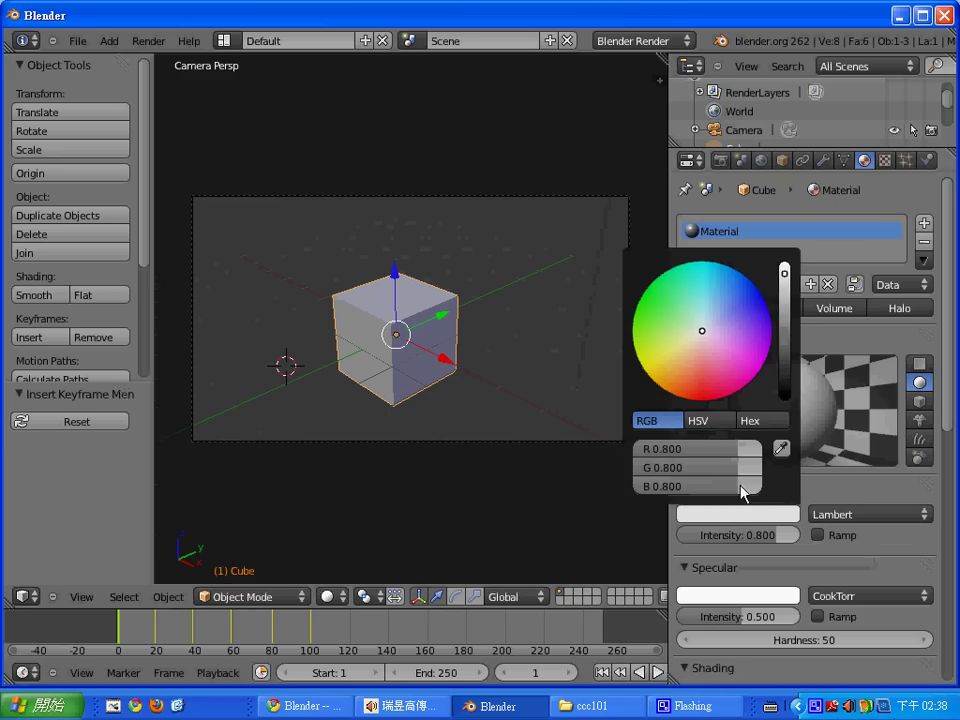
click(754, 304)
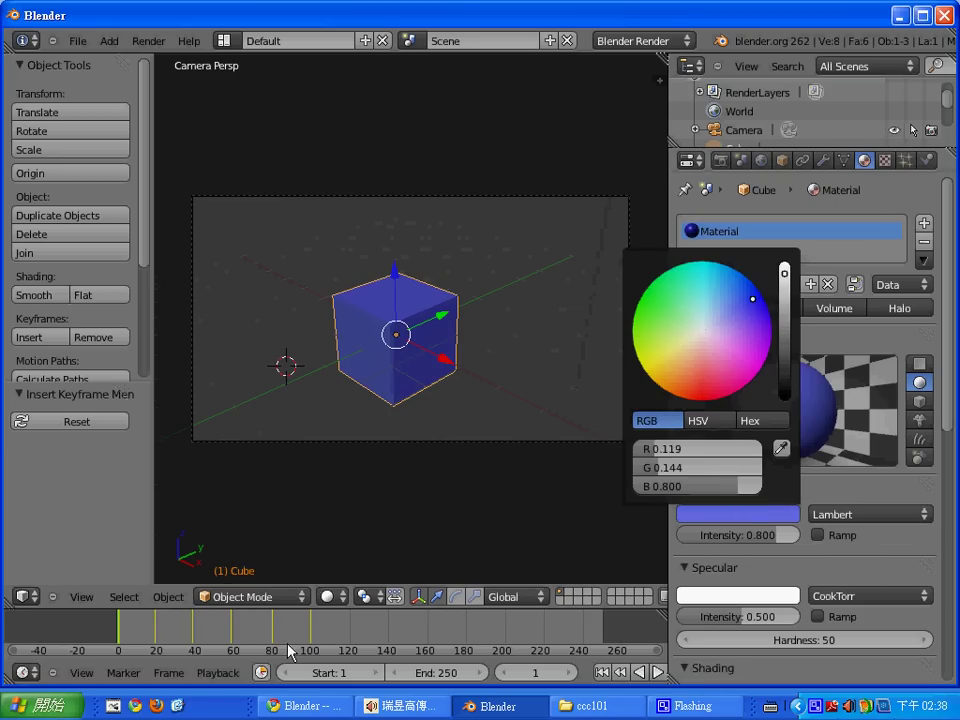
- Set the current frame to 20 and try a green diffuse colour
click(155, 645)
click(154, 642)
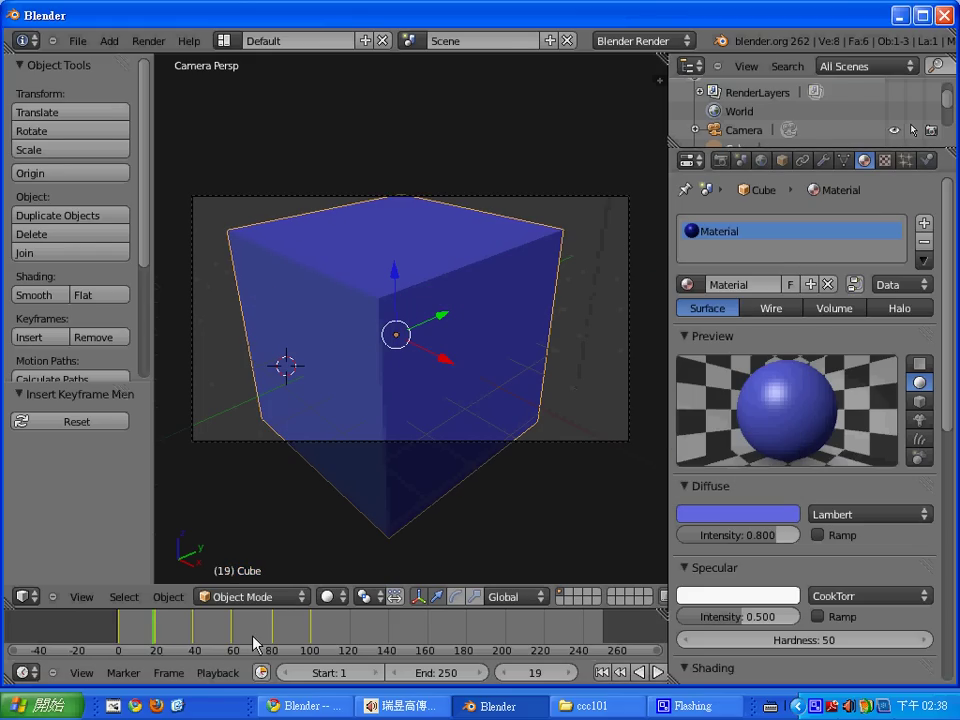
click(537, 673)
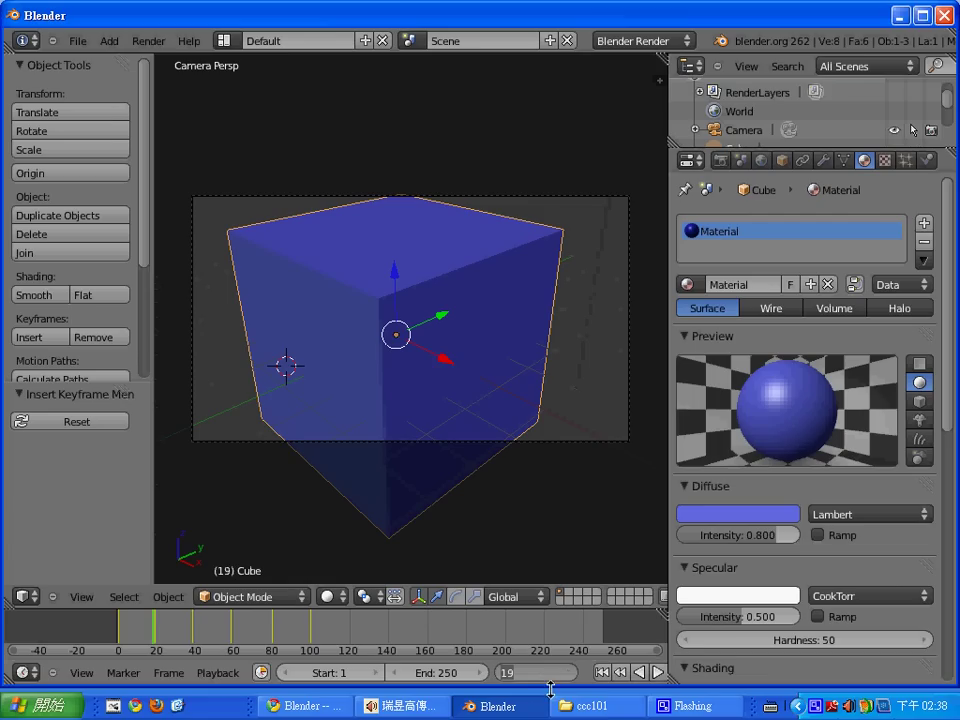
text(20)
key(Return)
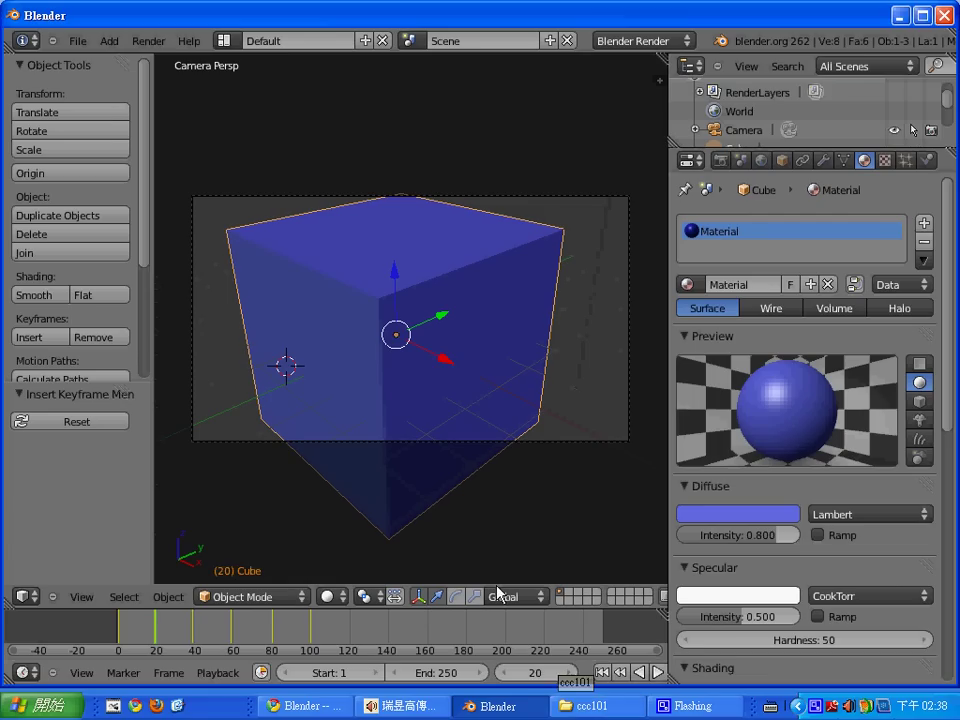
click(773, 519)
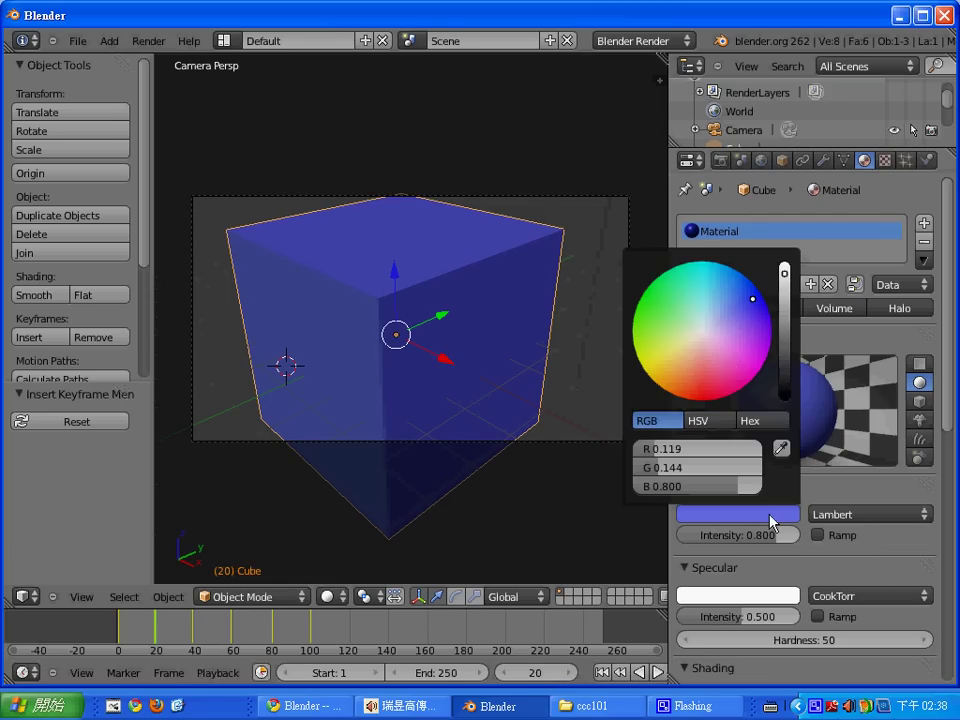
click(652, 297)
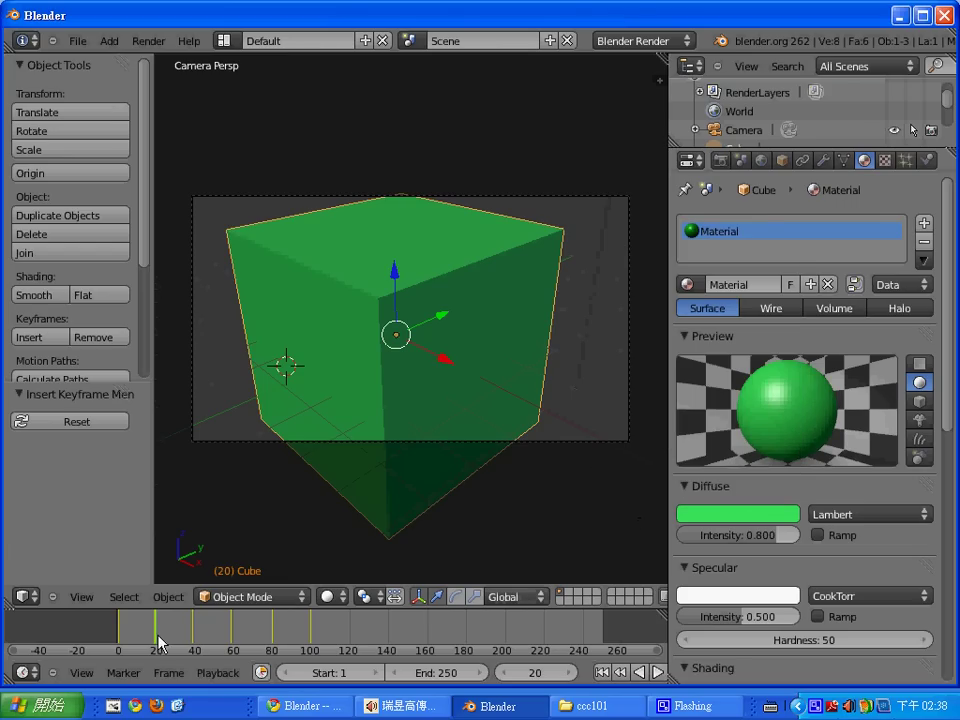
- Back at frame 1, set the diffuse colour to blue and insert a keyframe for it
click(121, 640)
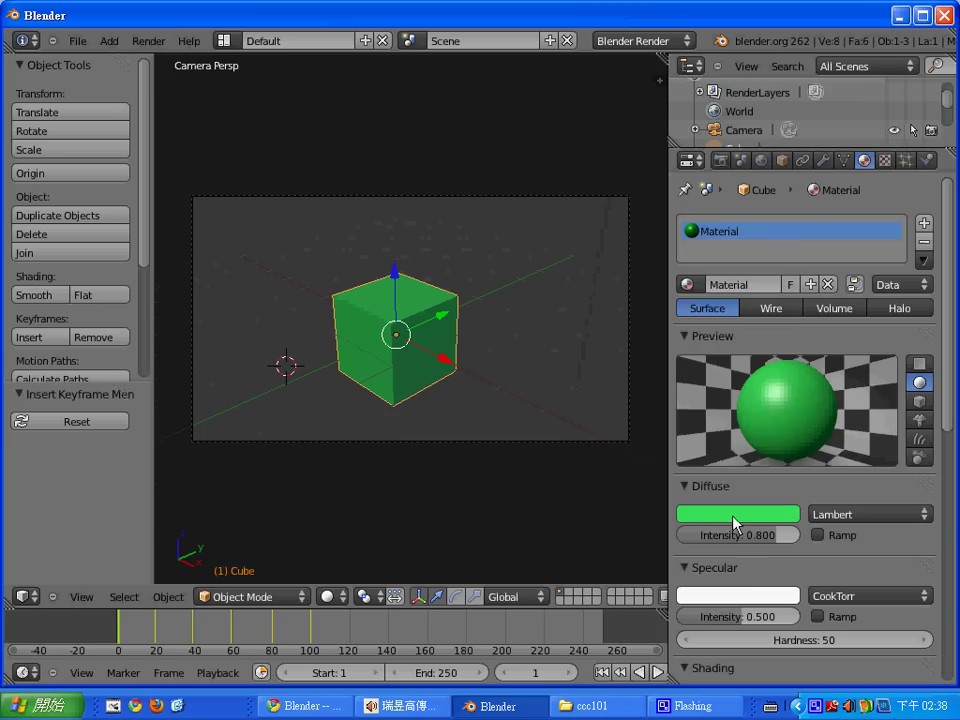
click(735, 514)
click(756, 298)
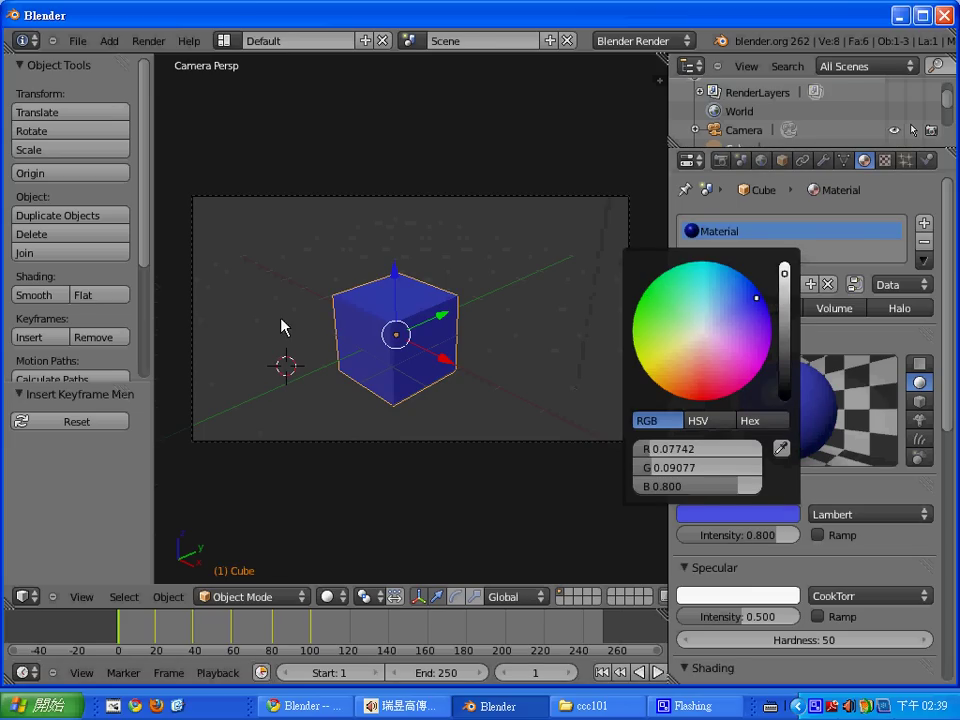
click(281, 356)
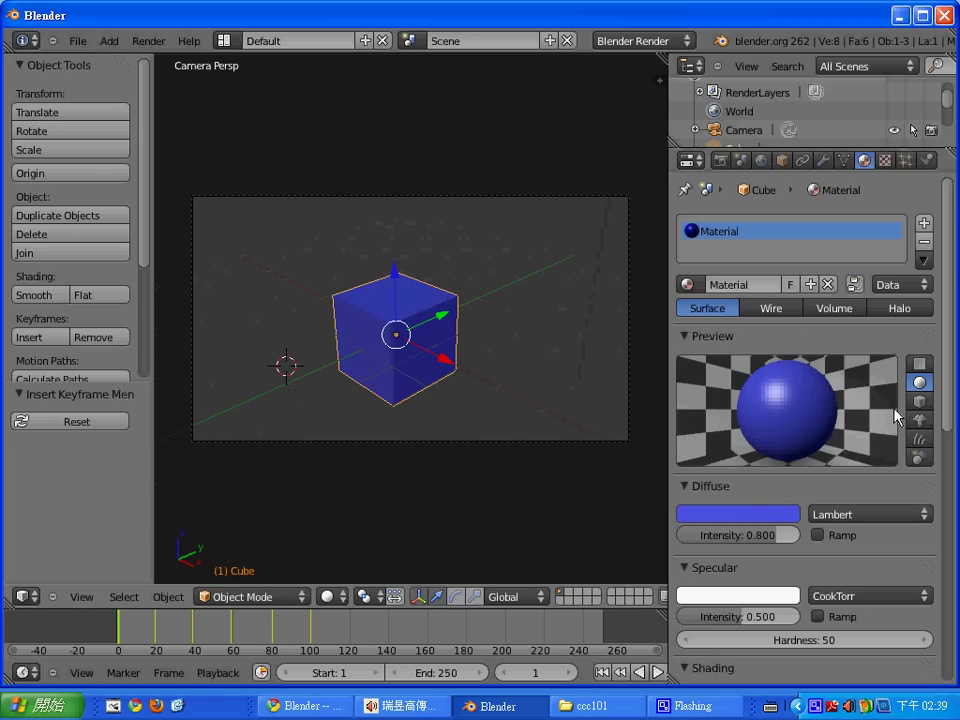
right_click(762, 523)
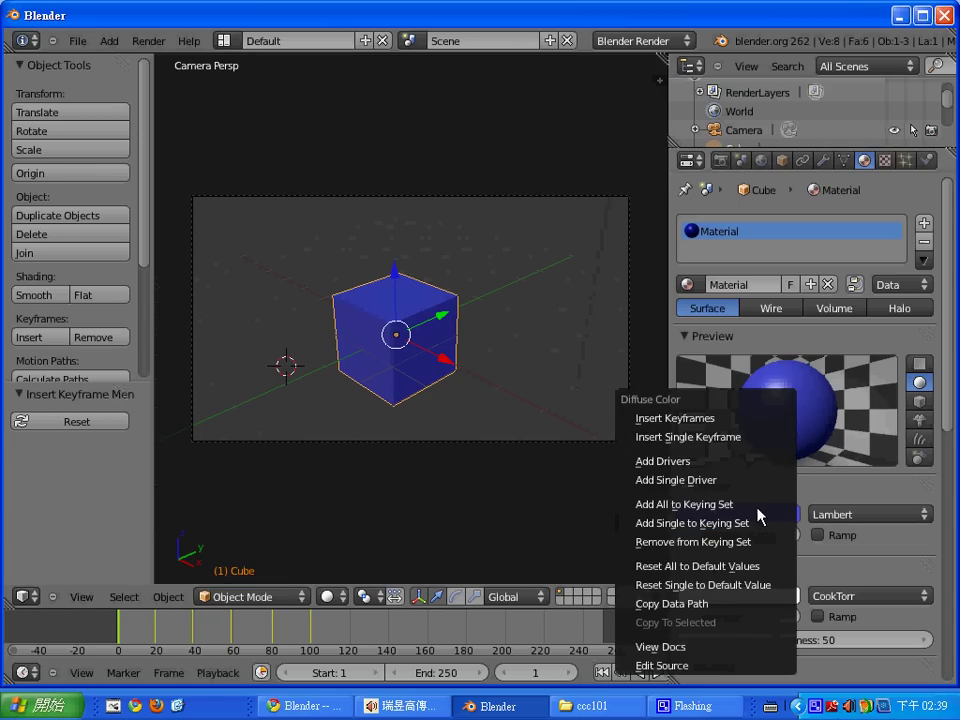
click(734, 424)
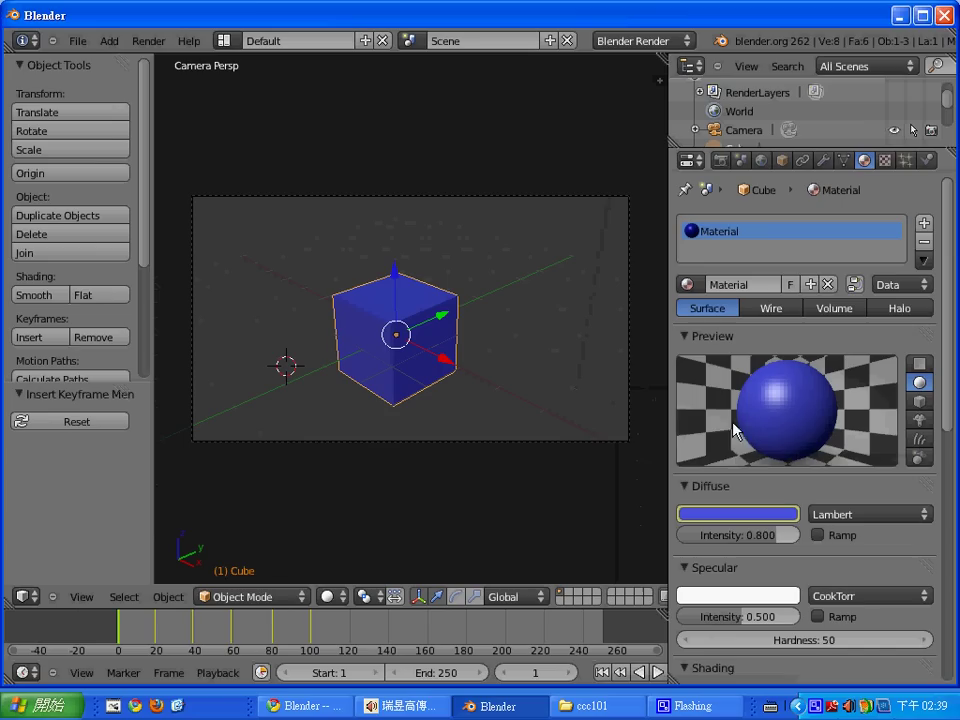
- At frame 20, set the diffuse colour to green (R 0.102, G 0.800, B 0.084) and keyframe it
click(158, 638)
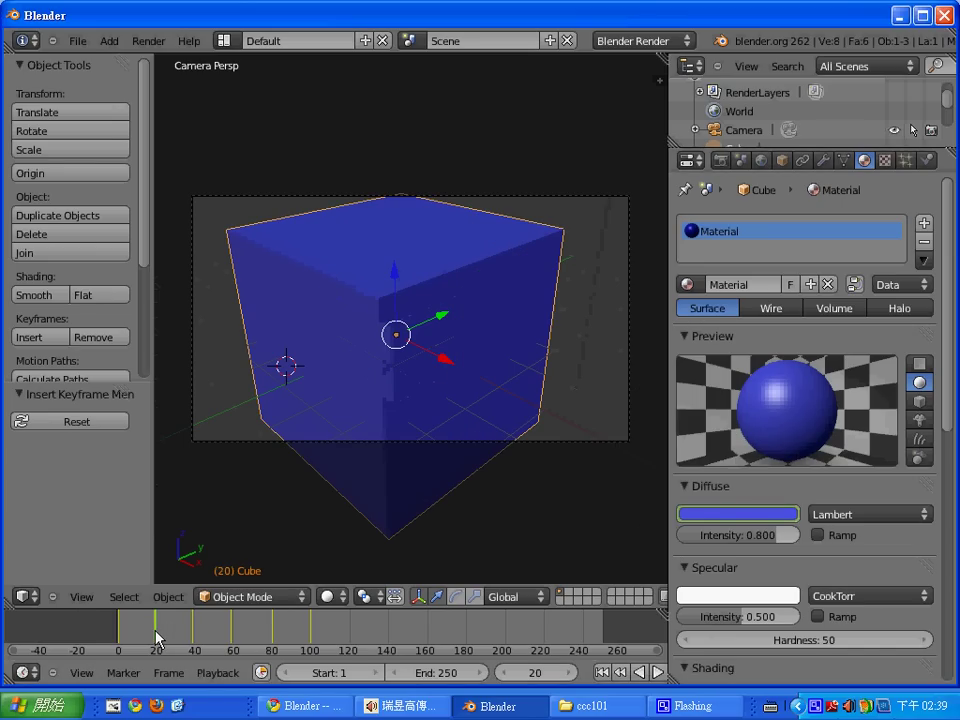
click(767, 514)
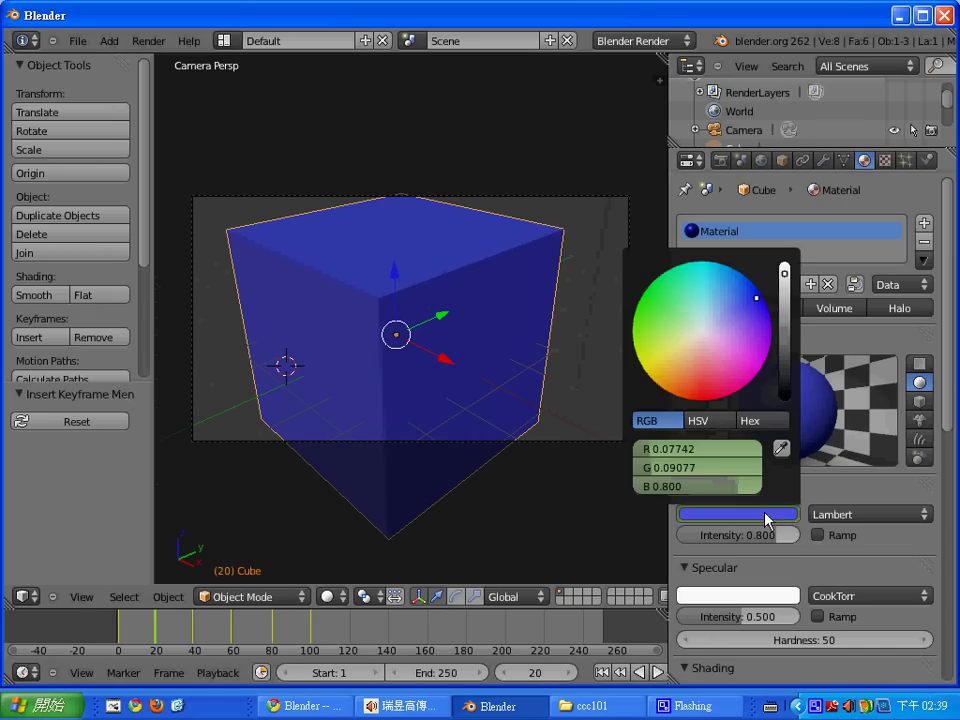
click(648, 306)
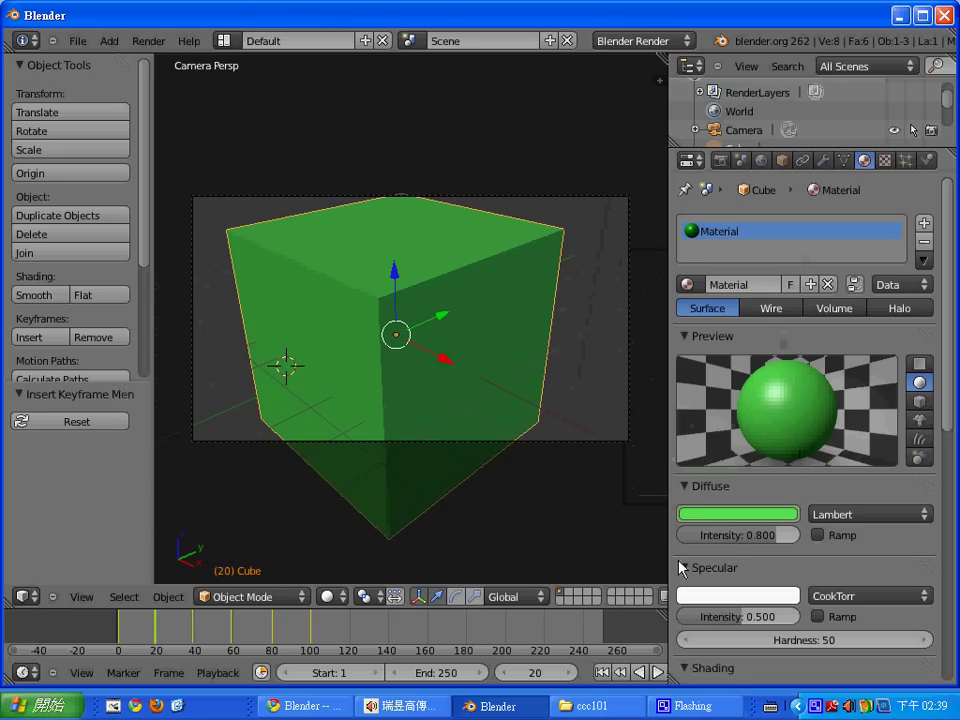
right_click(704, 516)
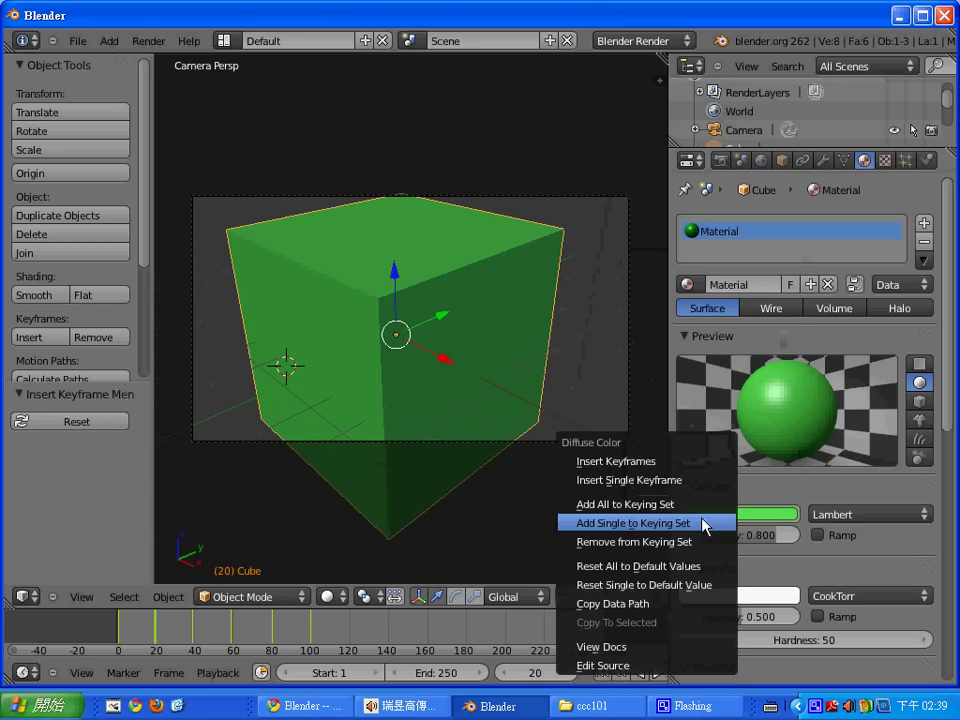
click(706, 461)
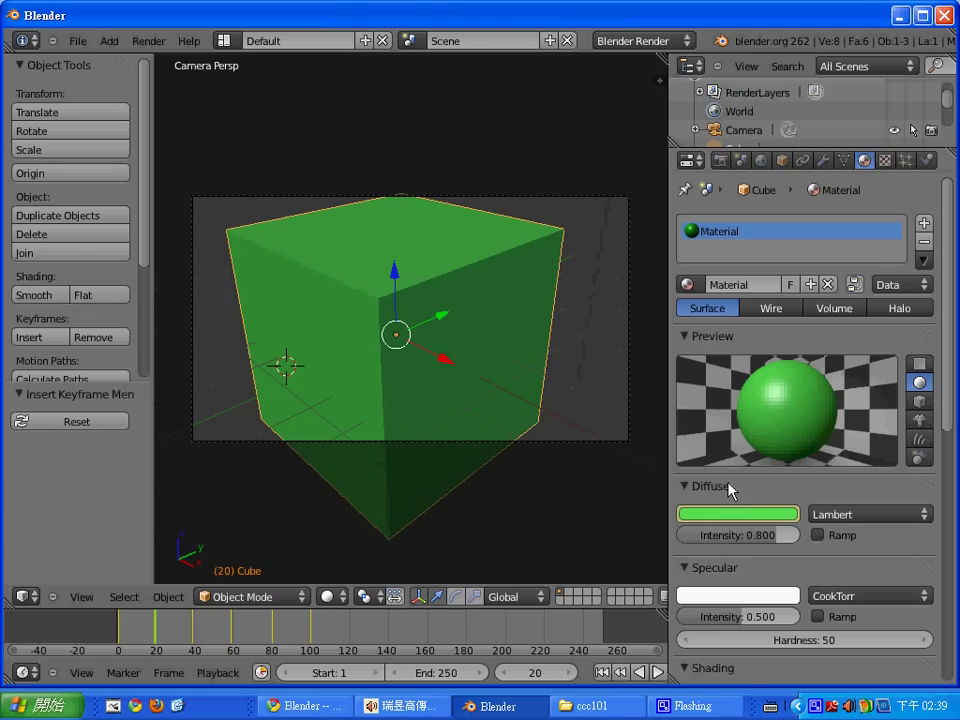
- At frame 40, set the cube's diffuse colour to red and keyframe it
click(193, 648)
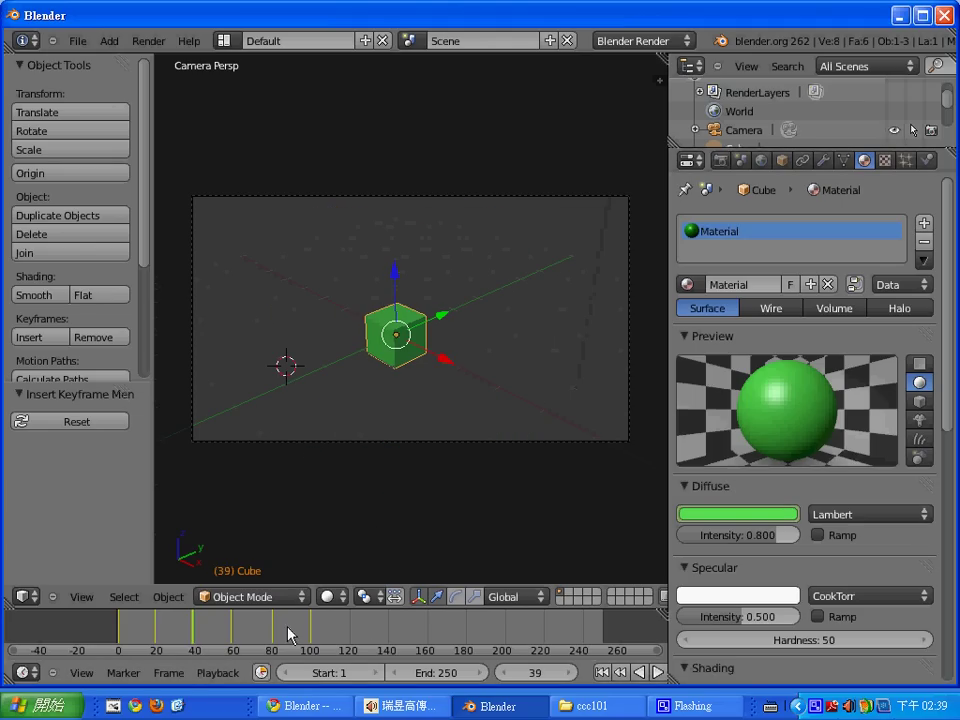
key(Right)
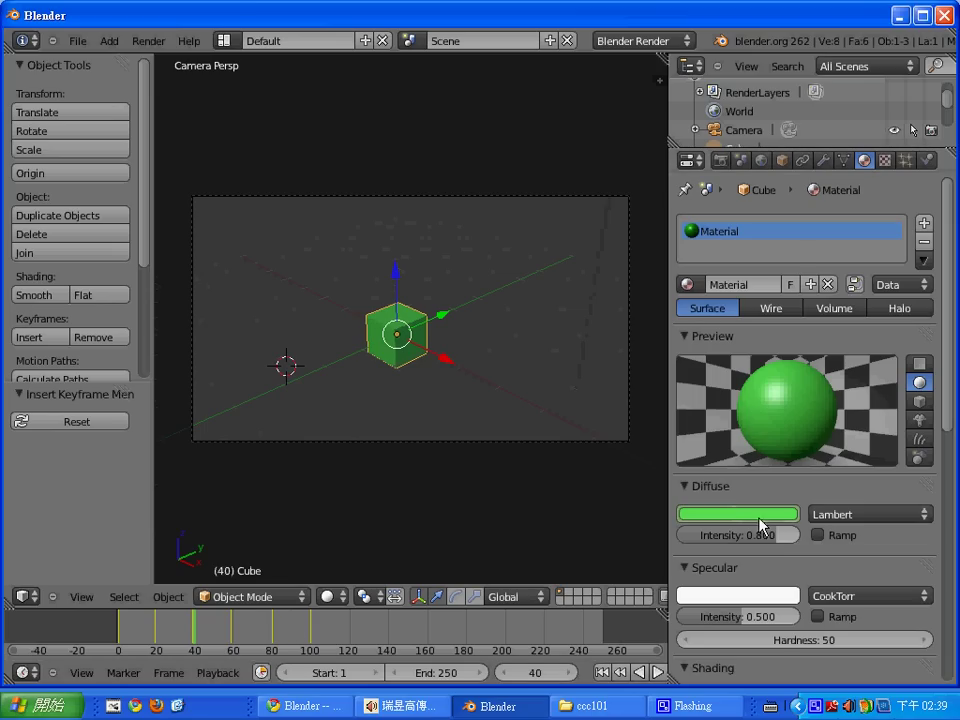
click(758, 515)
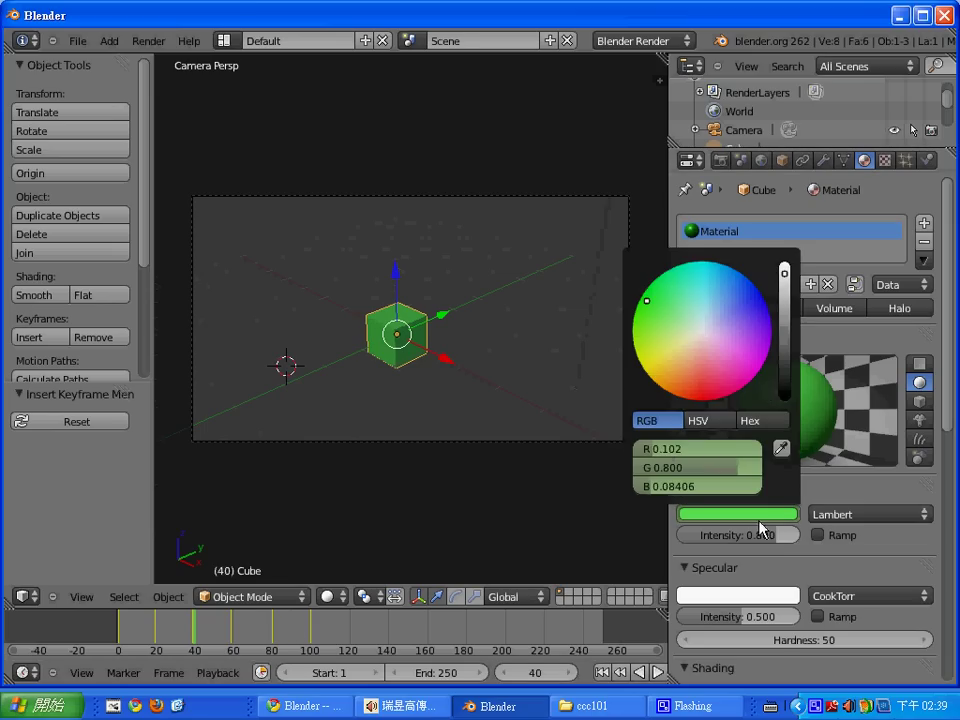
click(708, 399)
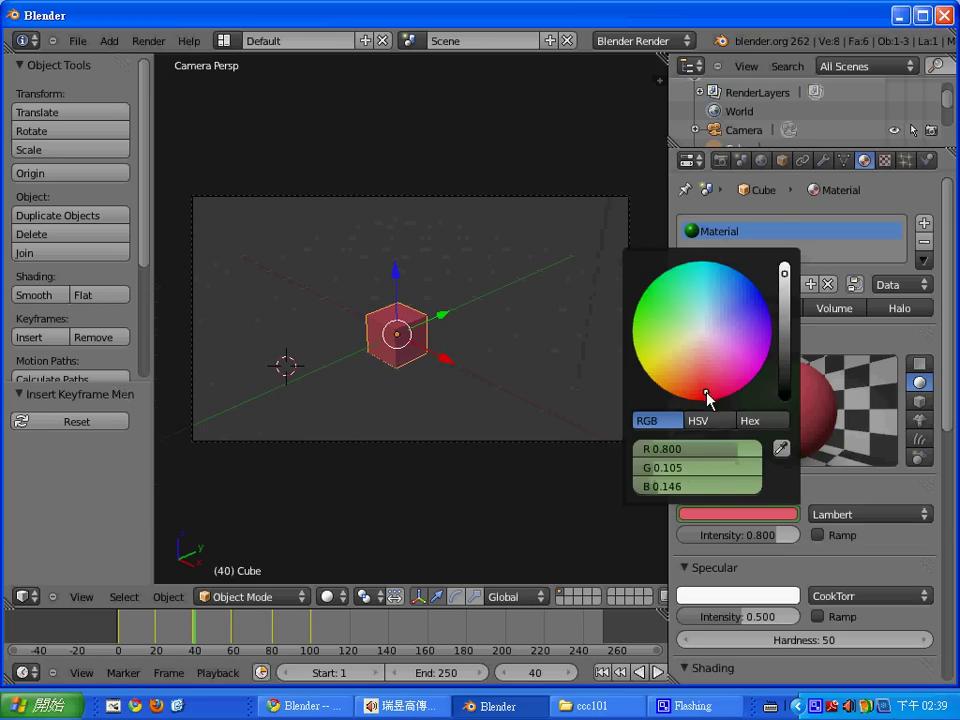
right_click(787, 513)
click(771, 461)
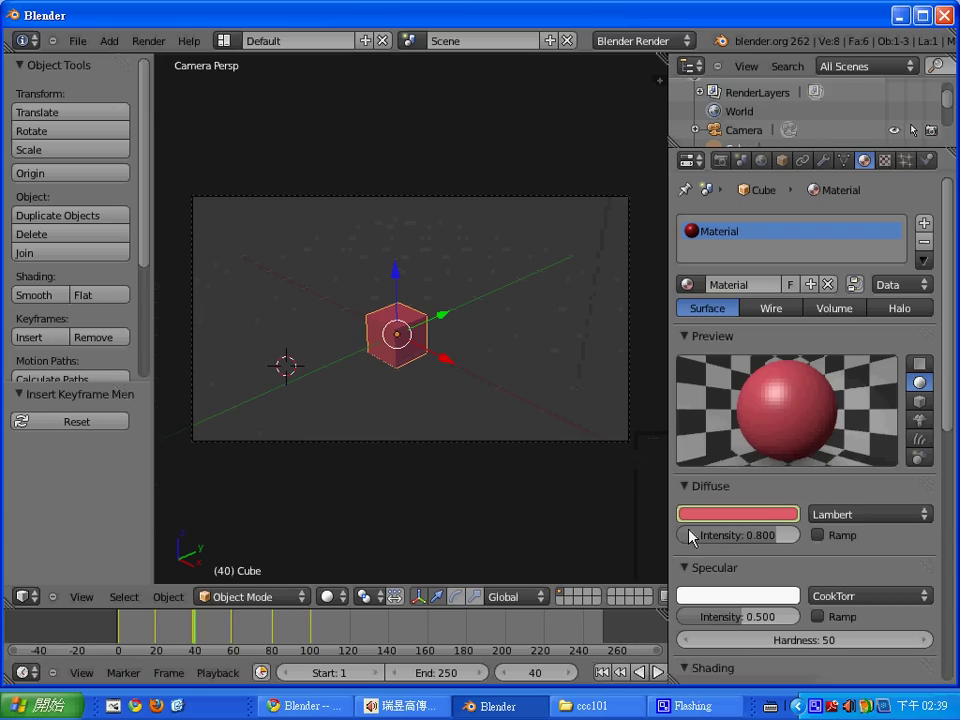
- At frame 59, keyframe a near-white diffuse colour (R 0.784, G 0.768, B 0.800)
click(230, 641)
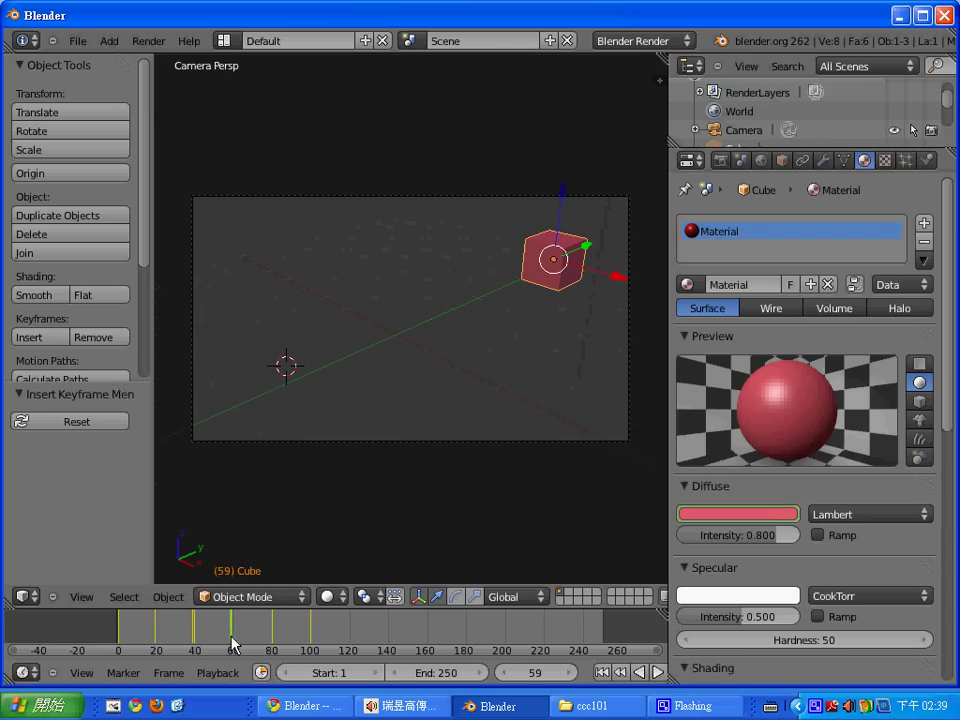
click(740, 514)
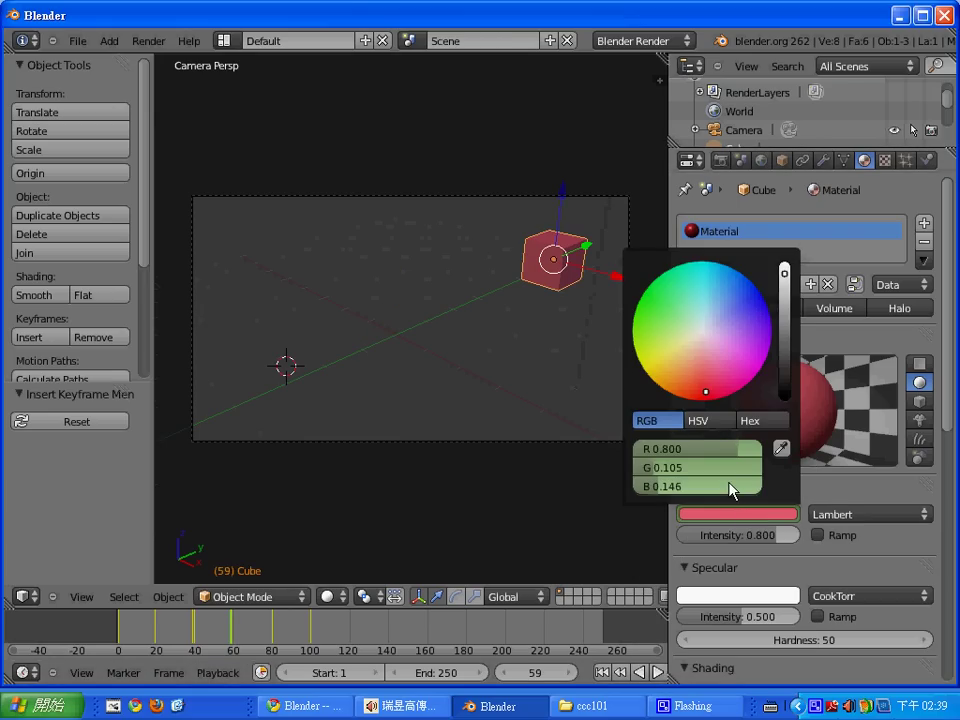
click(705, 331)
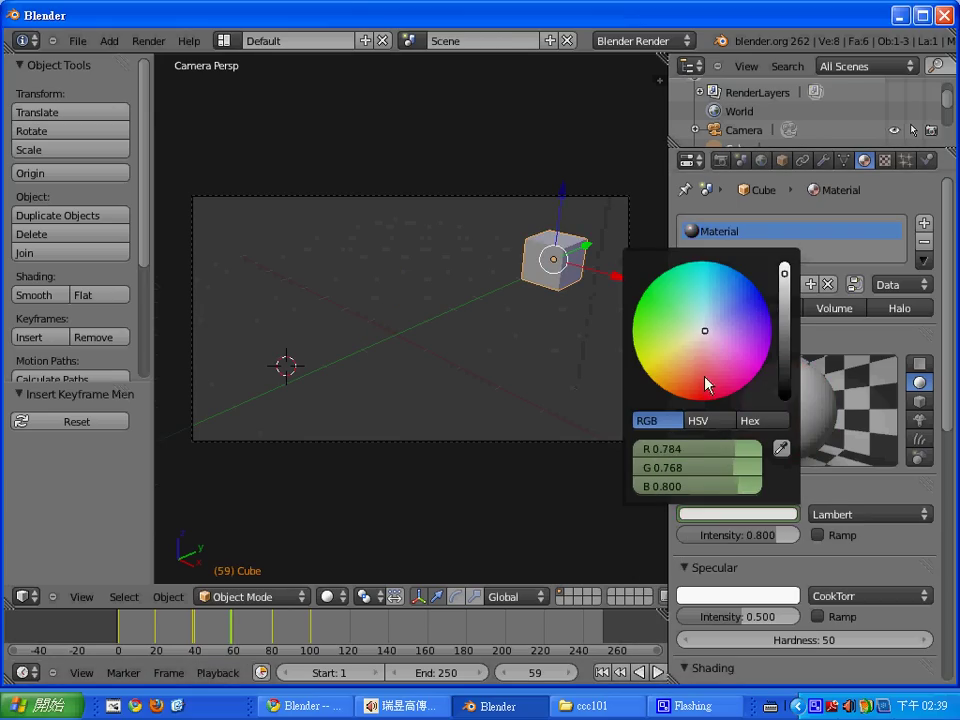
right_click(729, 512)
click(707, 461)
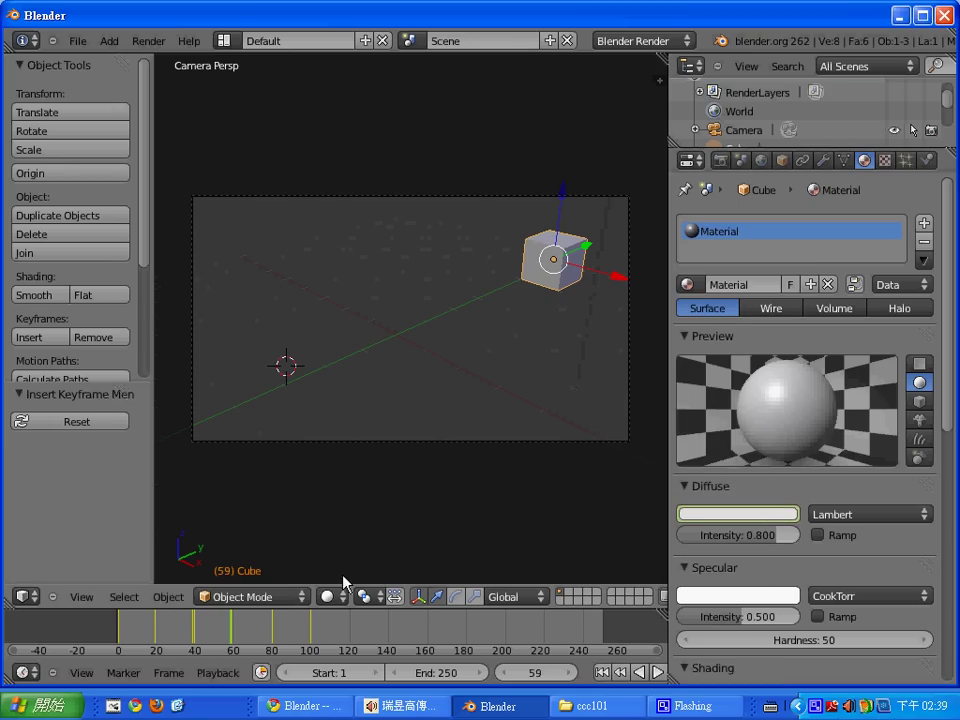
click(273, 645)
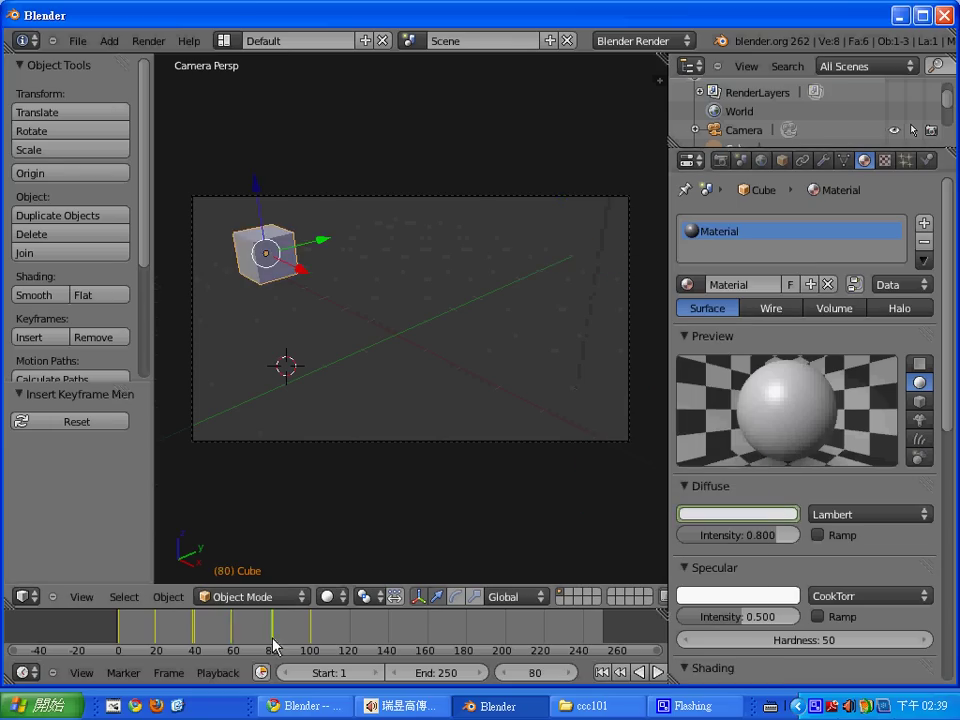
- At frame 80, set the diffuse RGB to 0, 0, 0 (black) and keyframe it
click(758, 516)
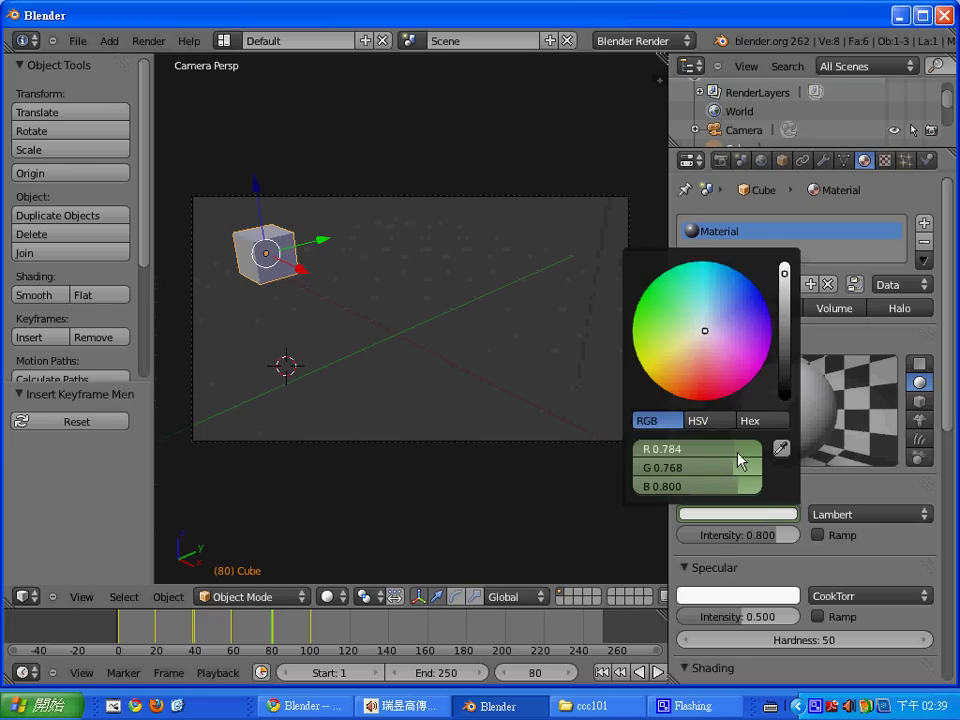
drag(740, 449, 619, 448)
drag(737, 467, 617, 470)
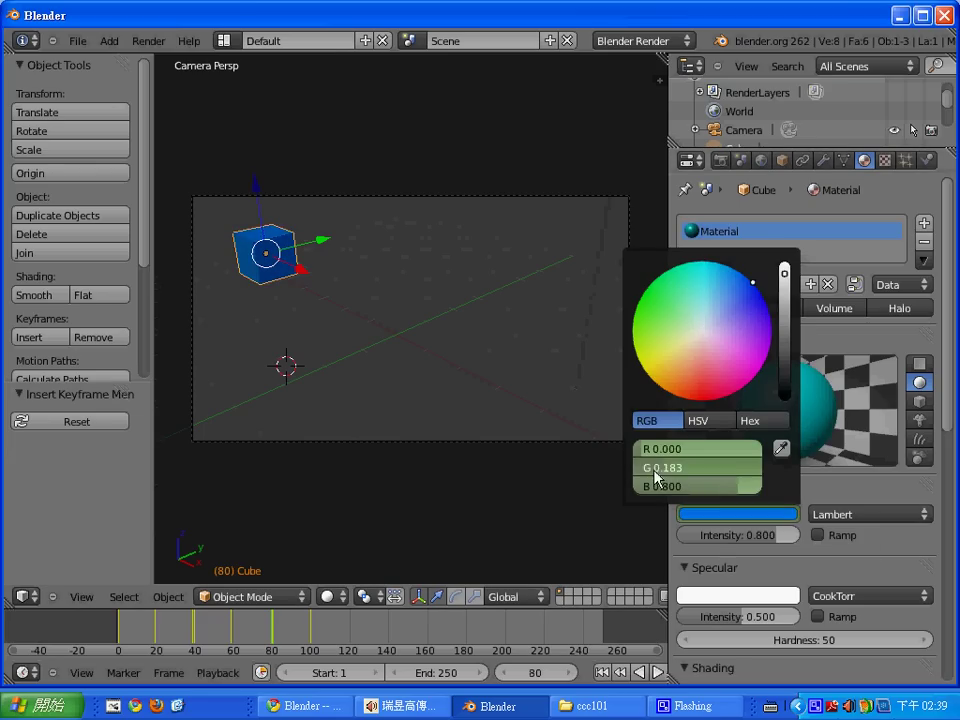
drag(755, 488, 630, 490)
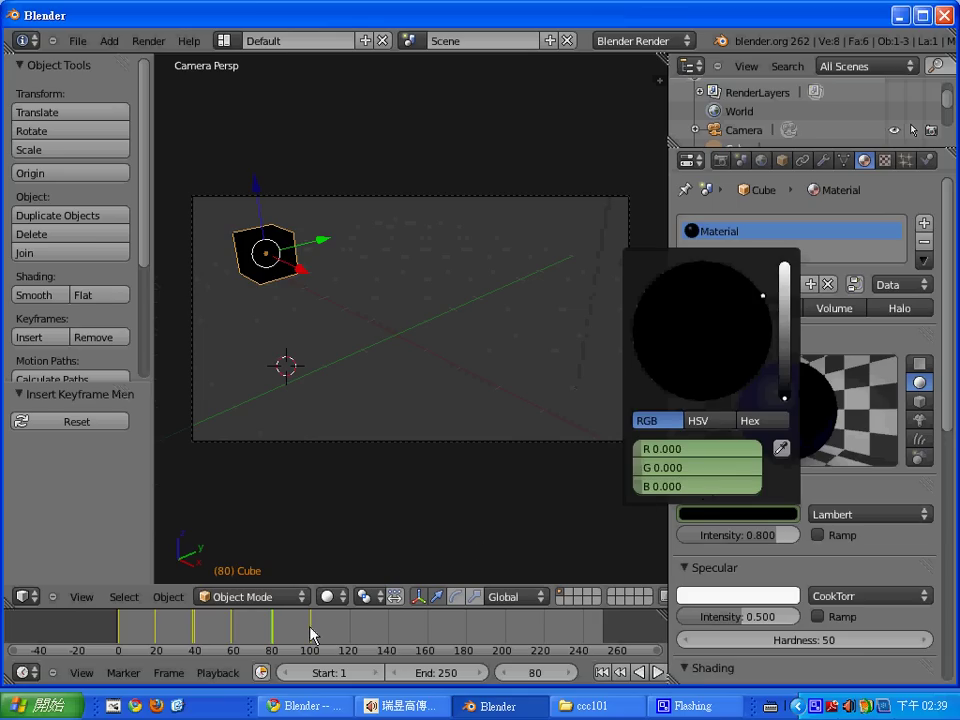
right_click(731, 515)
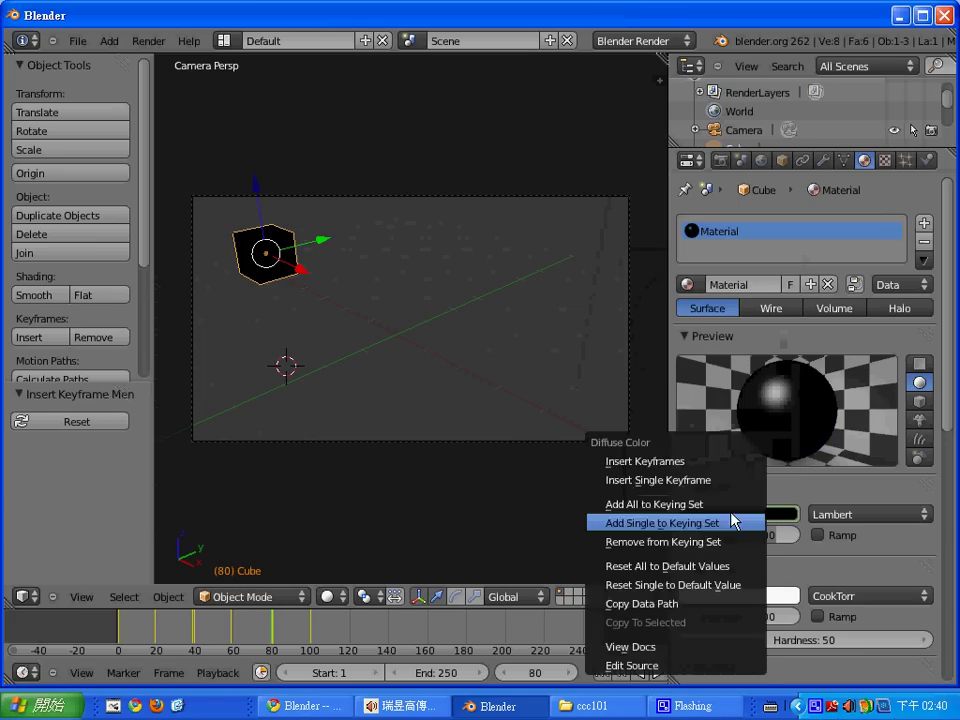
click(711, 461)
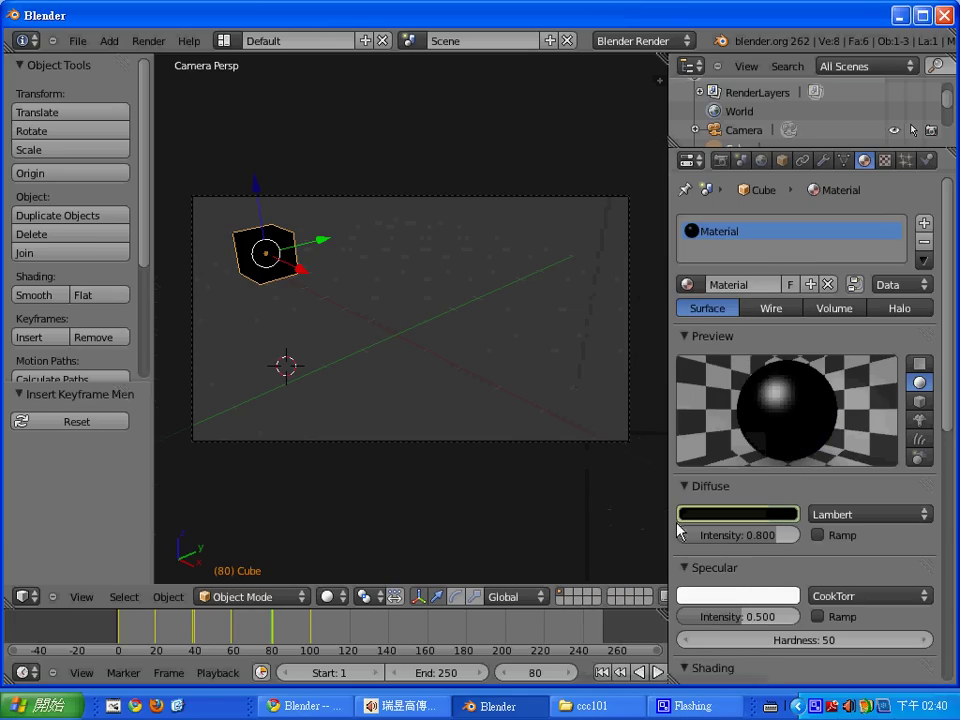
- At frame 100, keyframe a blue-violet diffuse colour (R 0.109, G 0.092, B 0.541)
click(312, 641)
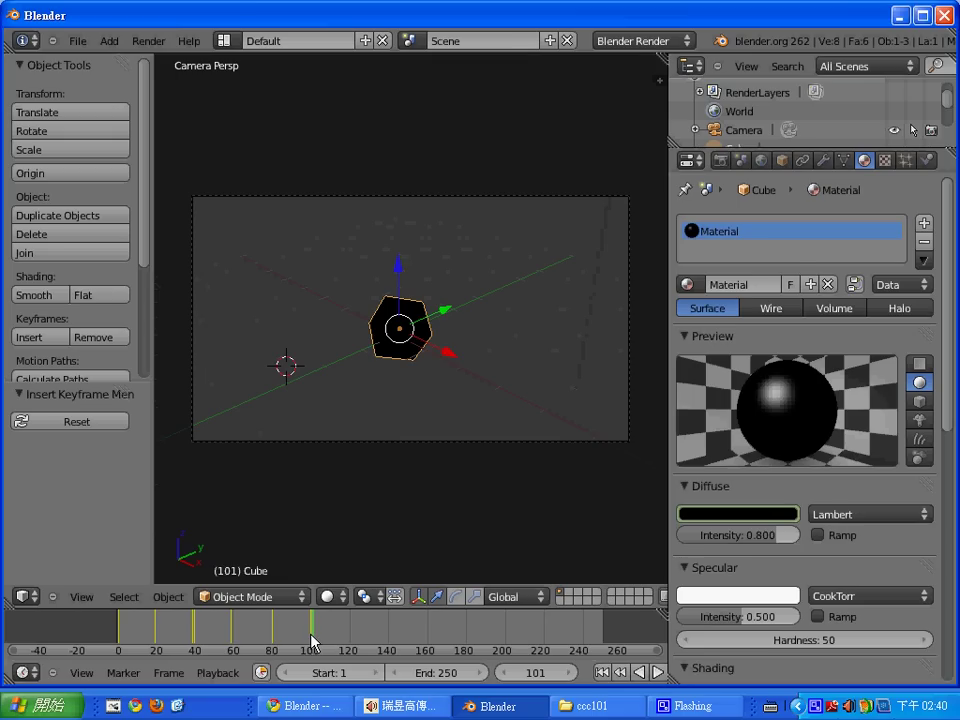
click(310, 641)
click(712, 514)
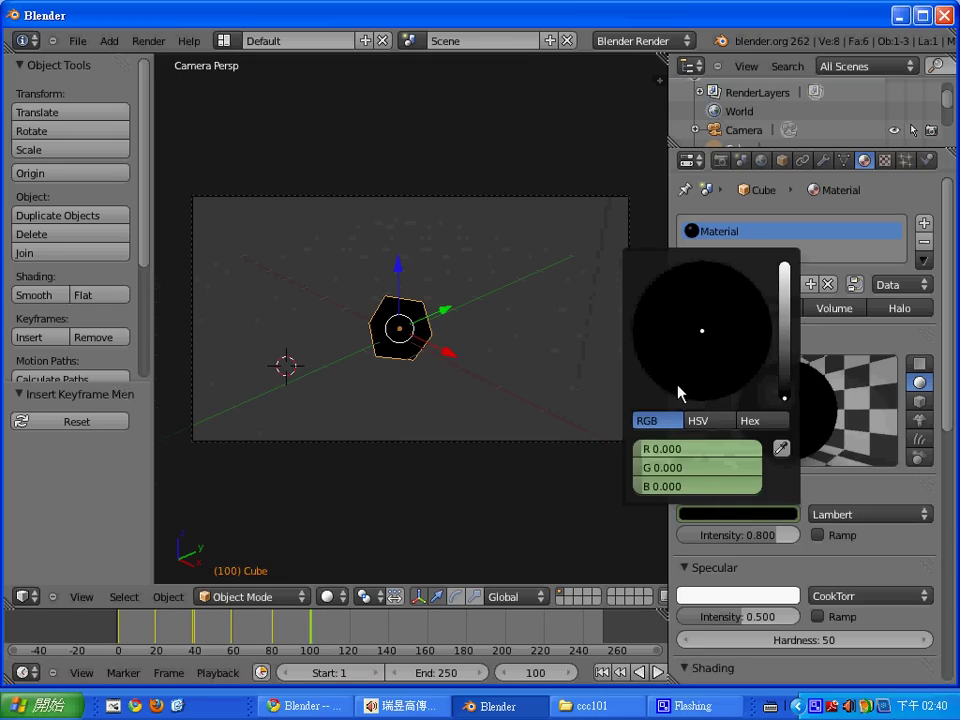
drag(647, 449, 700, 449)
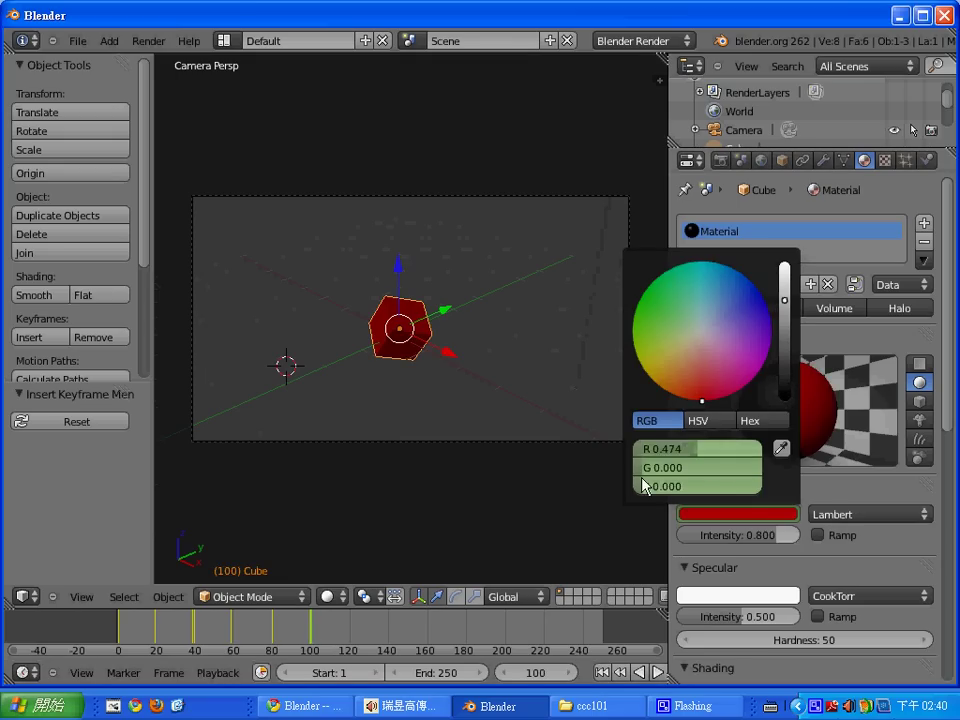
mouse_move(645, 467)
mouse_down()
mouse_move(686, 467)
mouse_move(688, 486)
mouse_move(697, 467)
mouse_move(706, 487)
mouse_up()
click(754, 305)
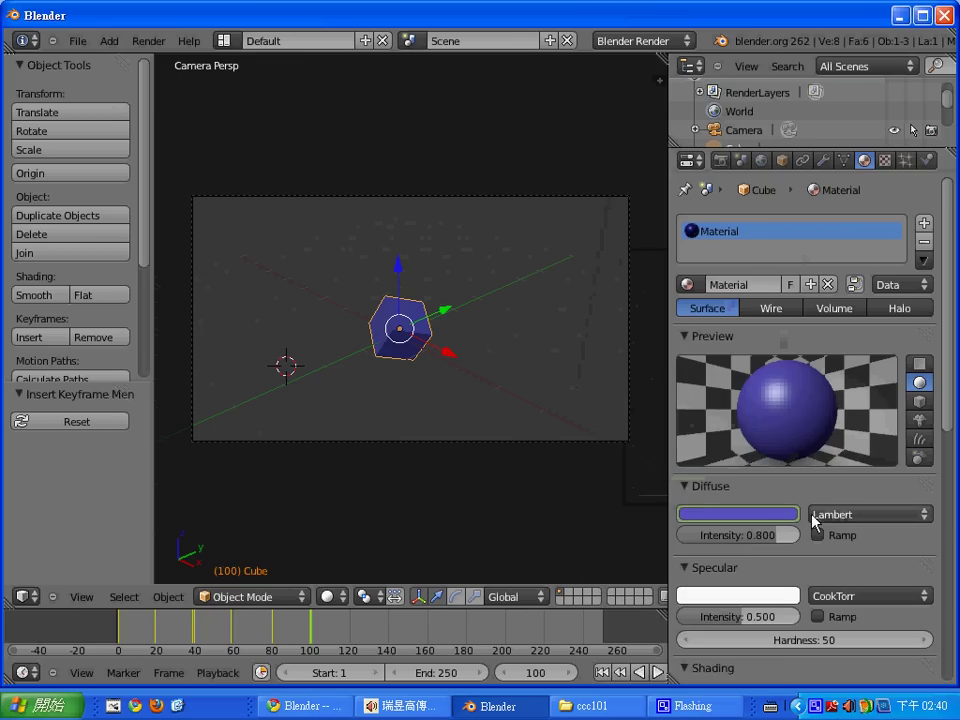
right_click(690, 514)
click(714, 459)
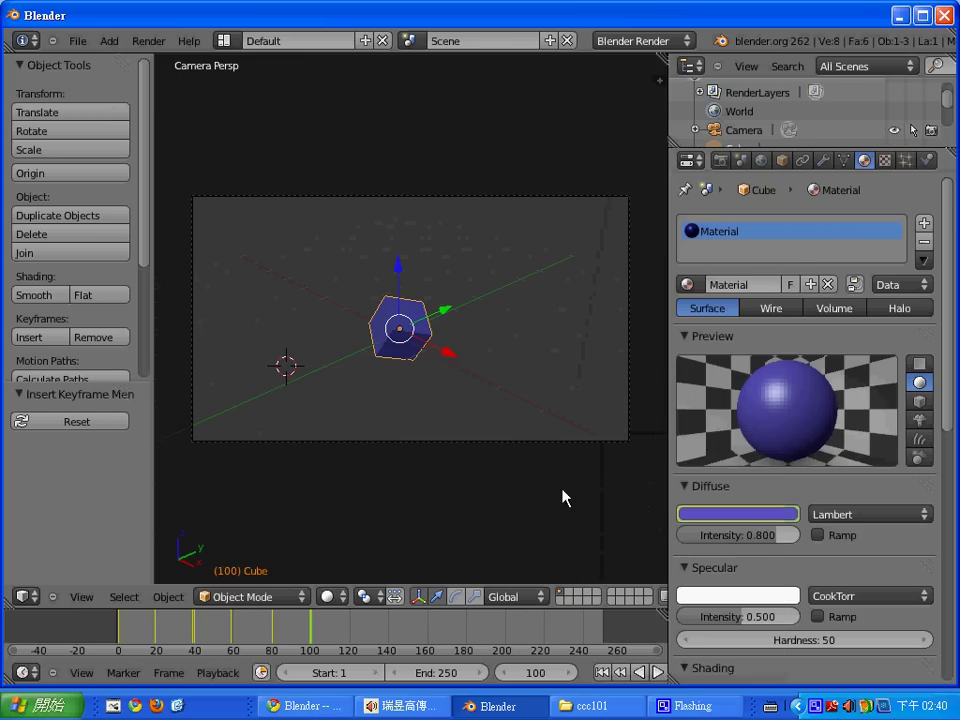
- Play the colour animation, step to frame 3, and render that frame with F12
key(shift+alt+a)
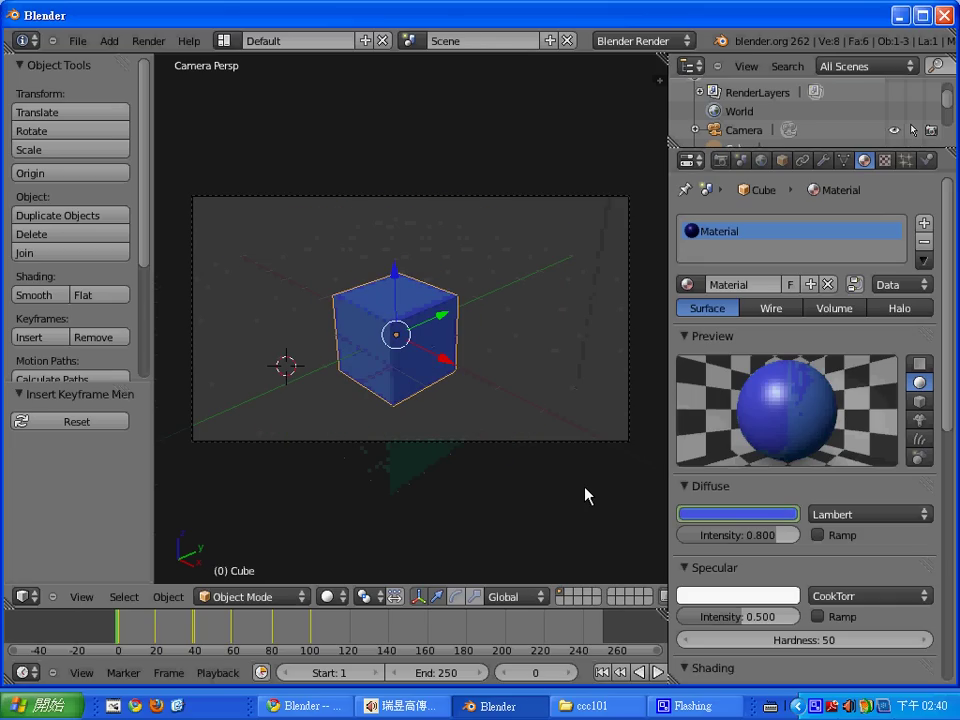
key(Right)
key(Right)
key(Right)
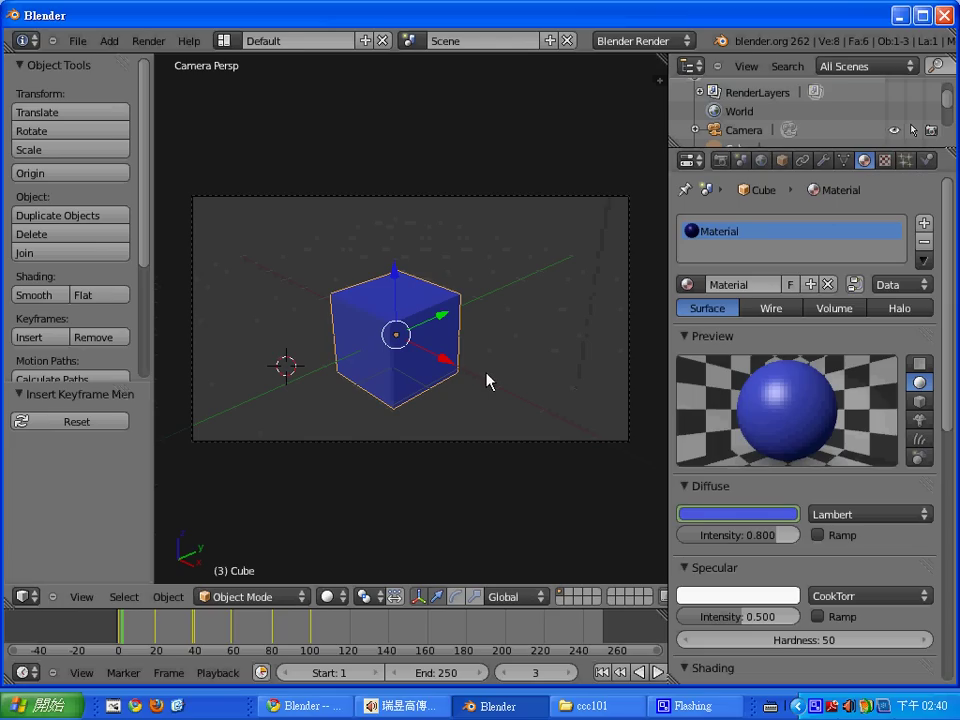
key(F12)
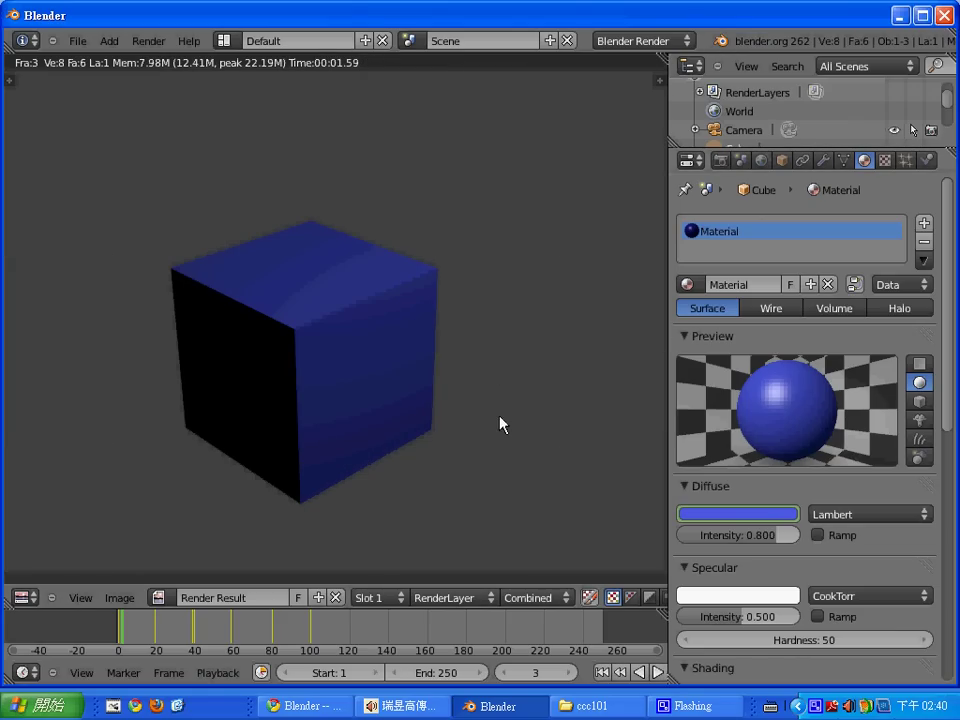
- Enable white Environment Lighting at energy 1.0 in the World settings
key(Escape)
click(760, 162)
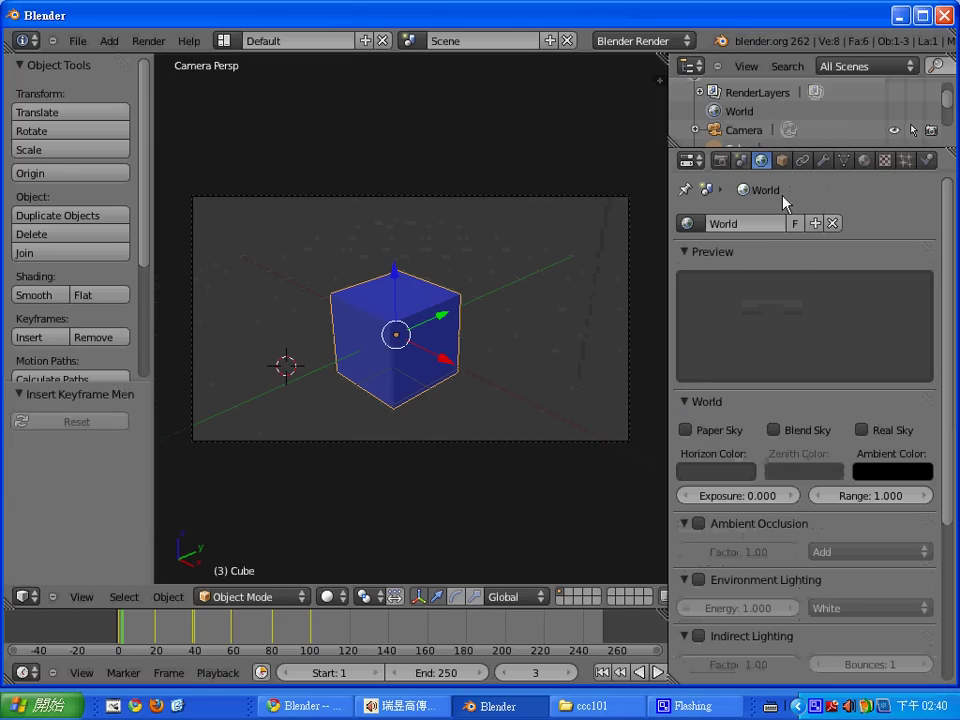
scroll(803, 402, down, 3)
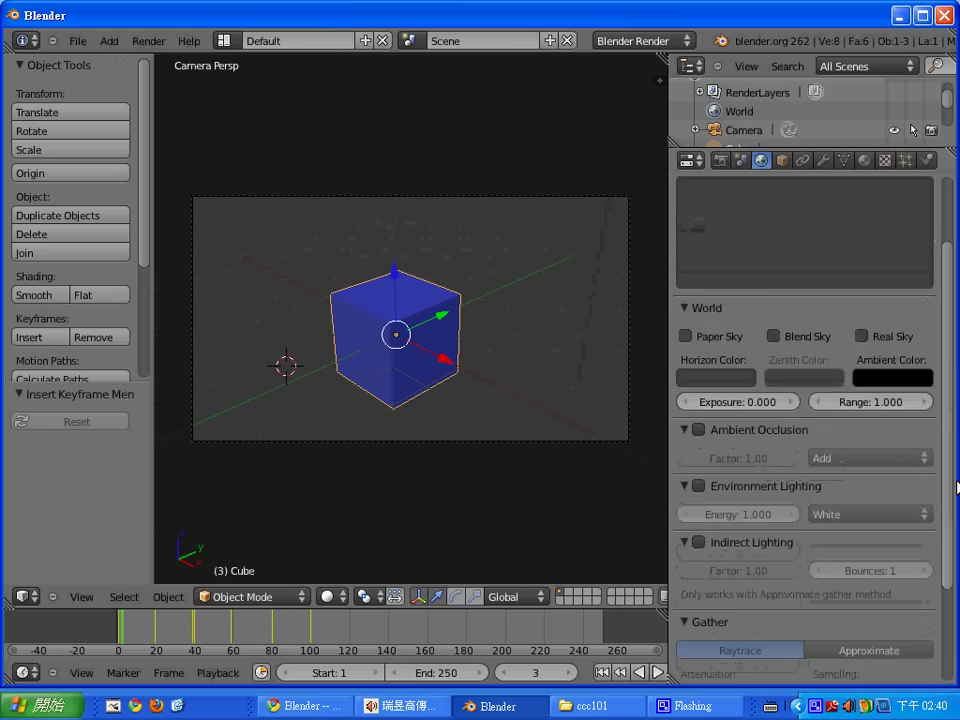
scroll(803, 402, down, 3)
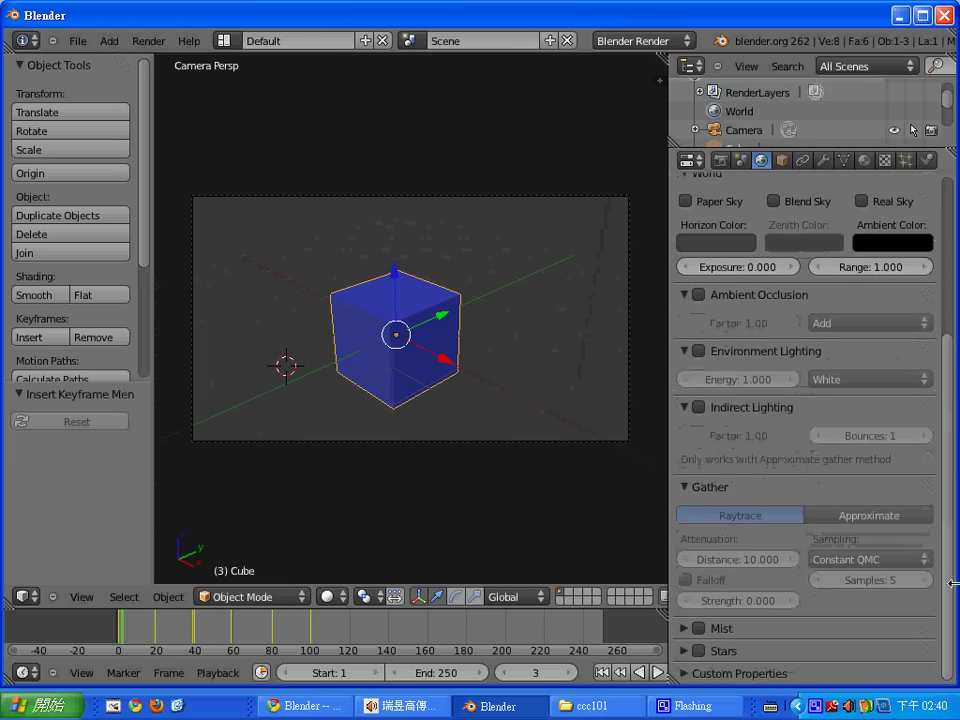
click(699, 351)
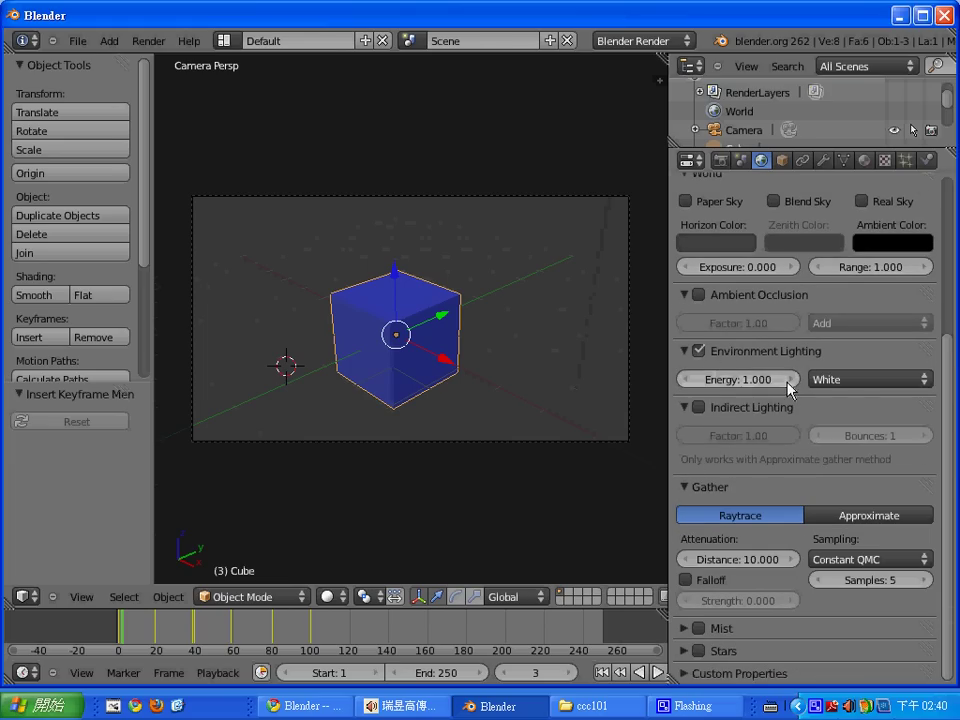
- Test-render the brighter cube and place the 3D cursor for the next object
key(F12)
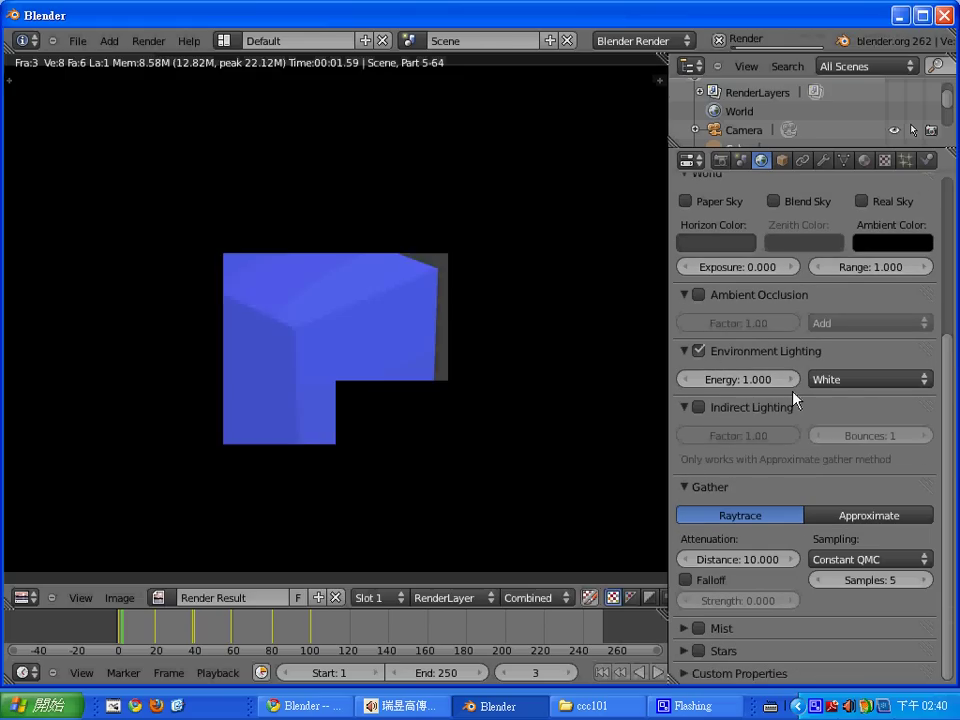
key(Escape)
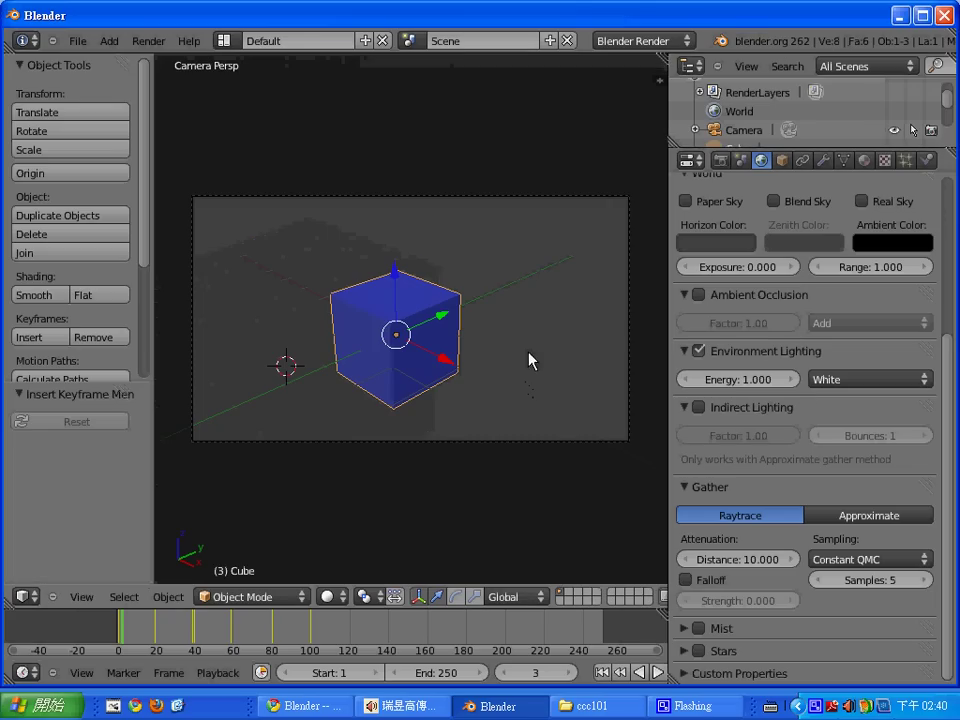
click(314, 373)
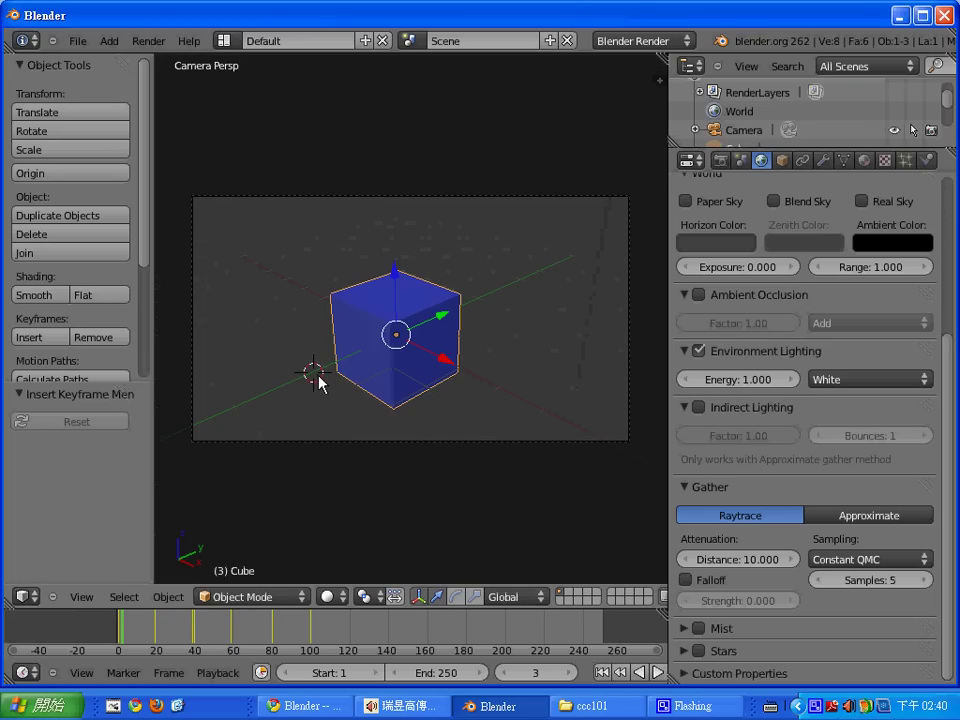
- Add a plane mesh, scale it about 5x, and move it beneath the cube
key(shift+a)
click(392, 377)
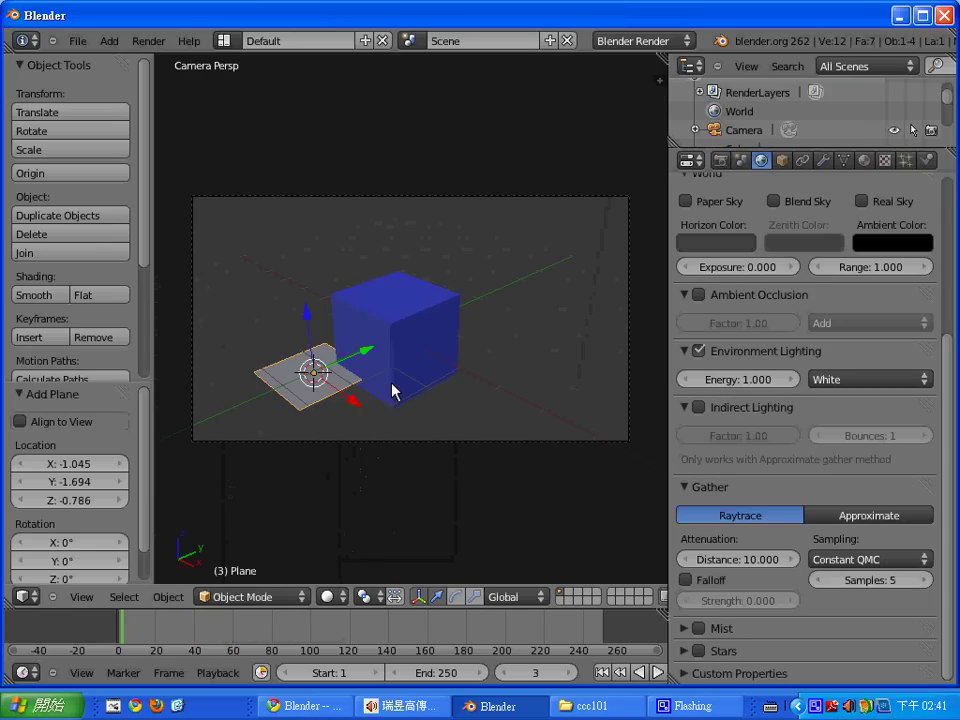
key(s)
click(493, 392)
key(g)
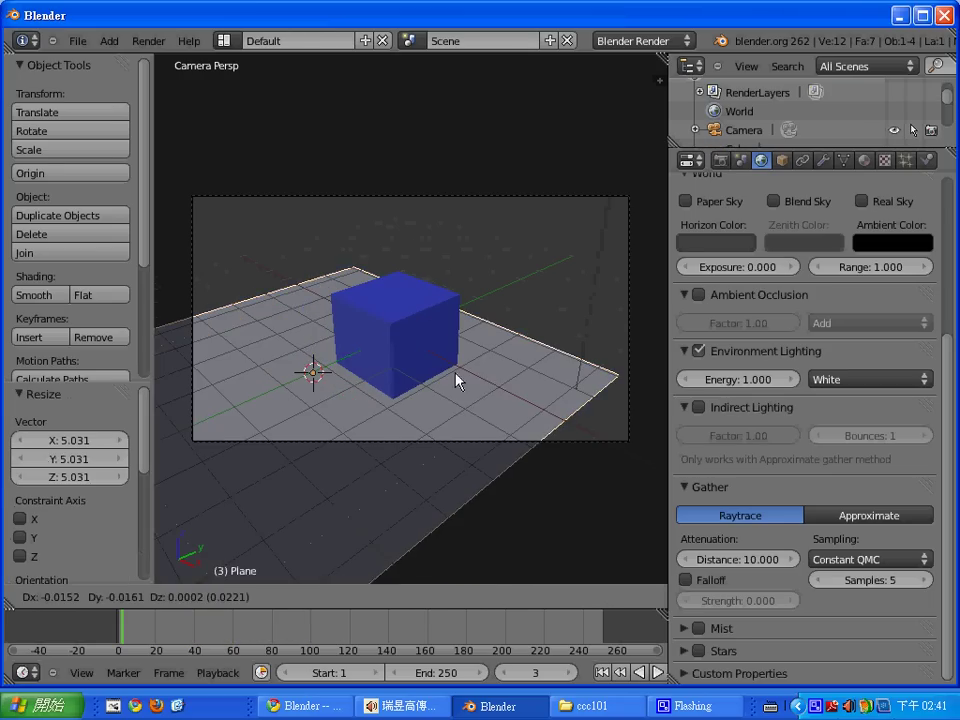
click(555, 368)
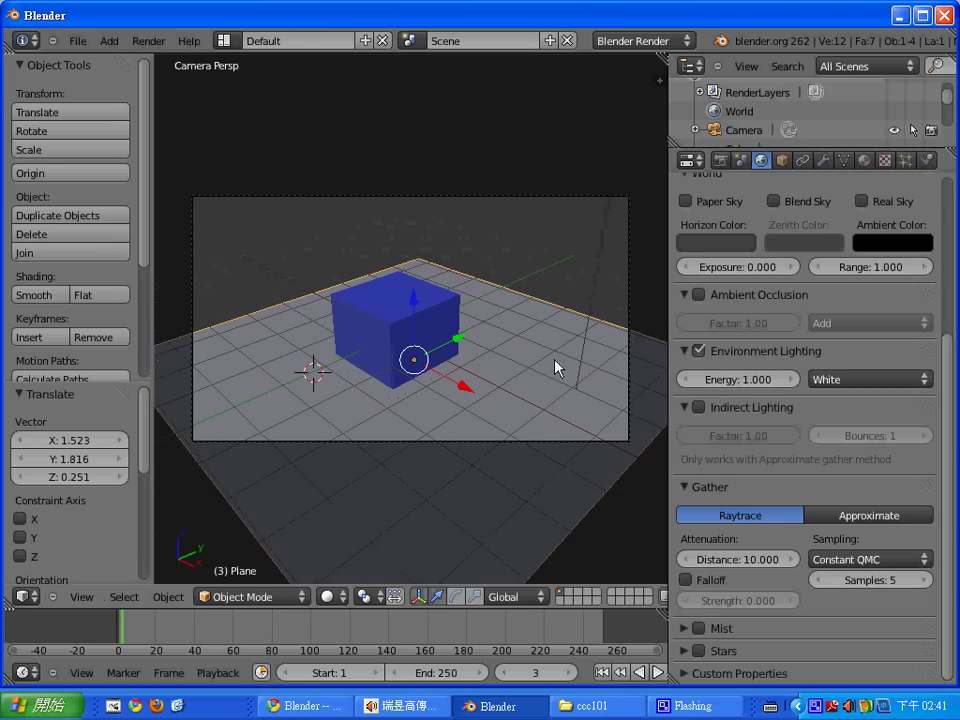
click(80, 597)
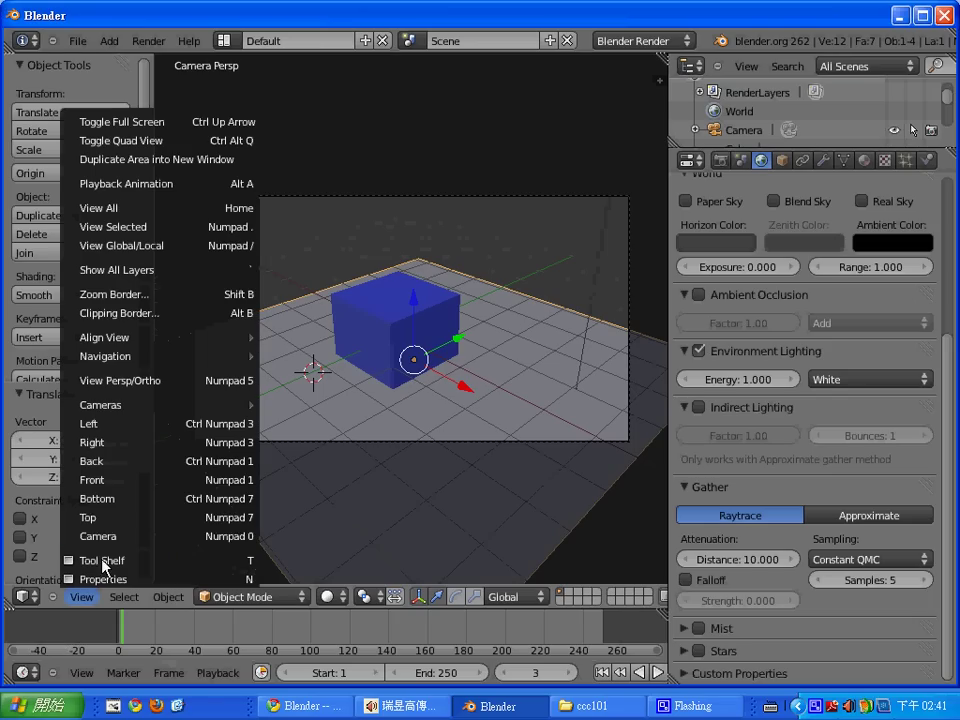
- In front view, adjust the plane's height to the cube and select the plane
click(127, 480)
mouse_move(422, 328)
right_down()
mouse_move(430, 313)
mouse_move(422, 296)
mouse_move(414, 321)
right_up()
right_click(419, 334)
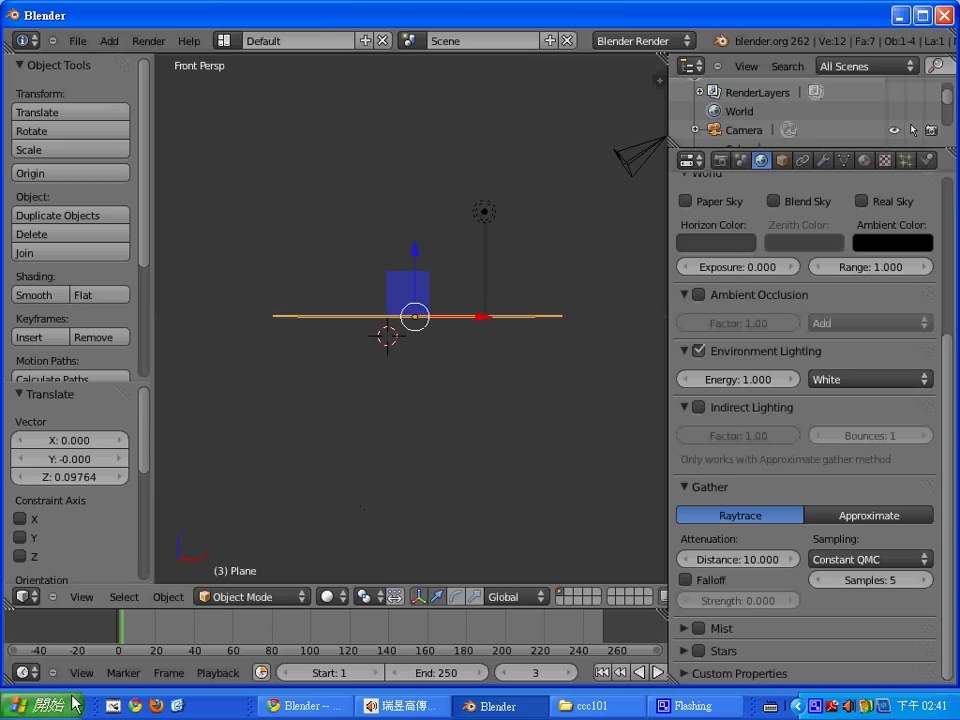
- Move the 3D cursor below the plane and test-render the cube on the ground
click(364, 440)
click(82, 597)
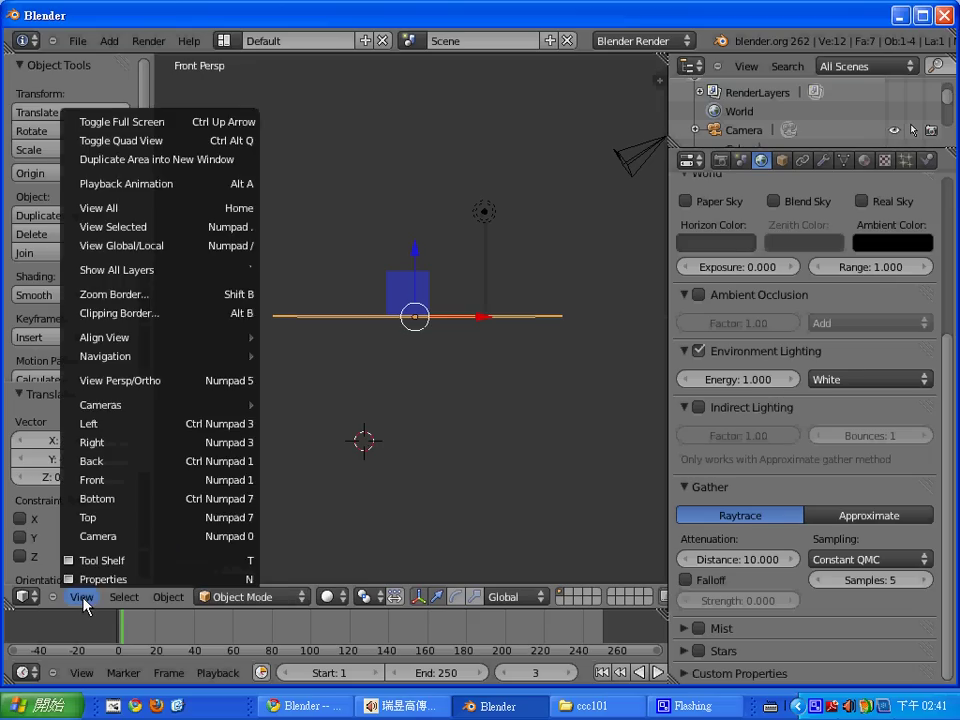
click(456, 455)
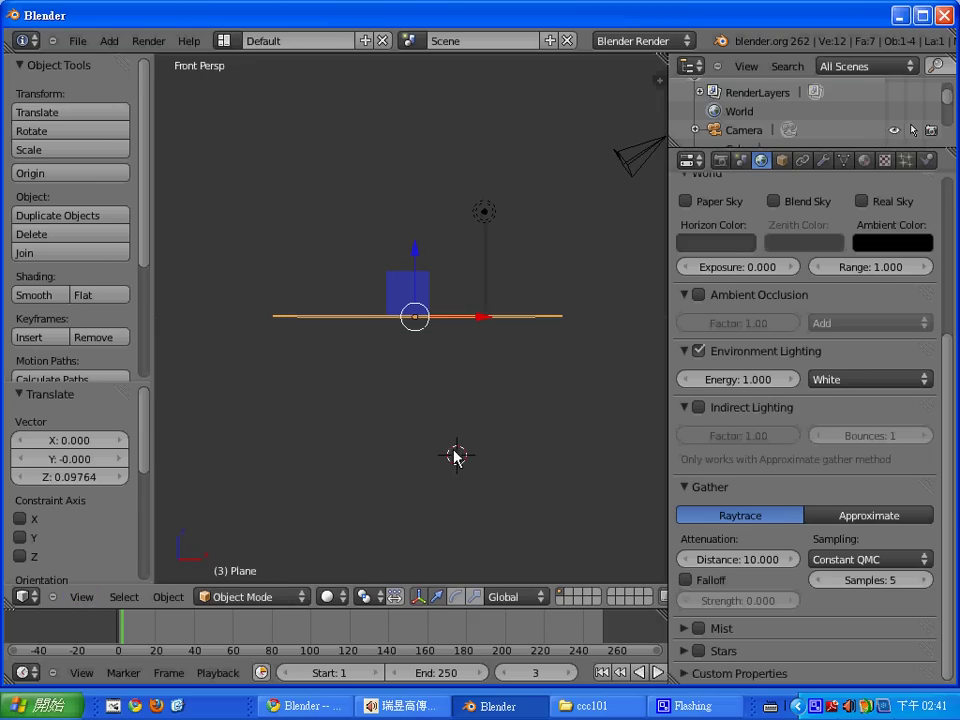
key(F12)
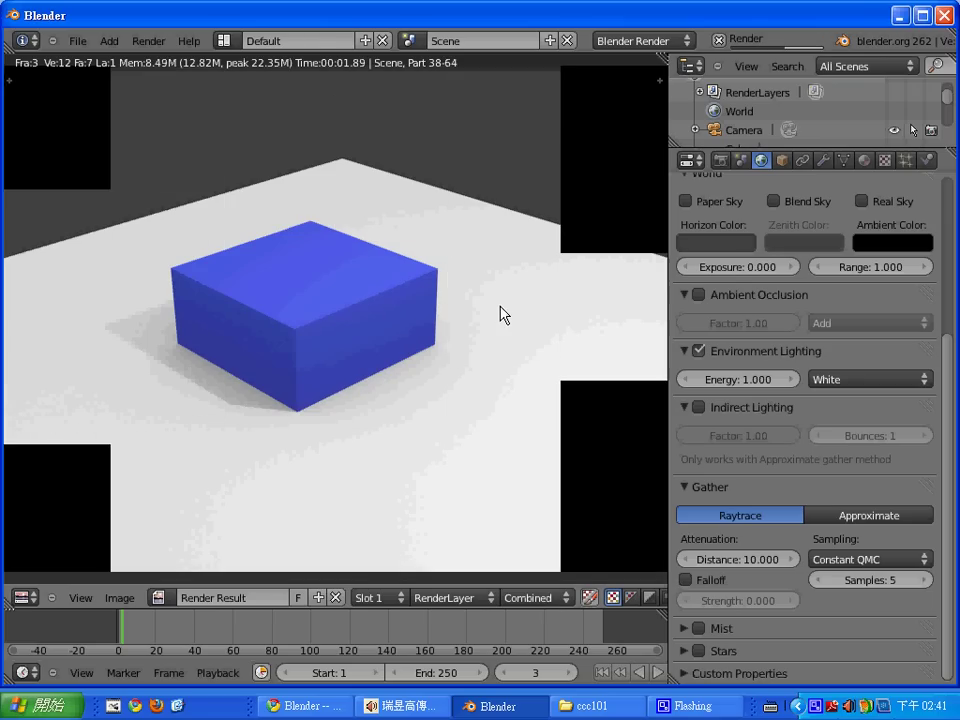
- Lift the cube to sit on the plane and step the timeline back to frame 1
key(Escape)
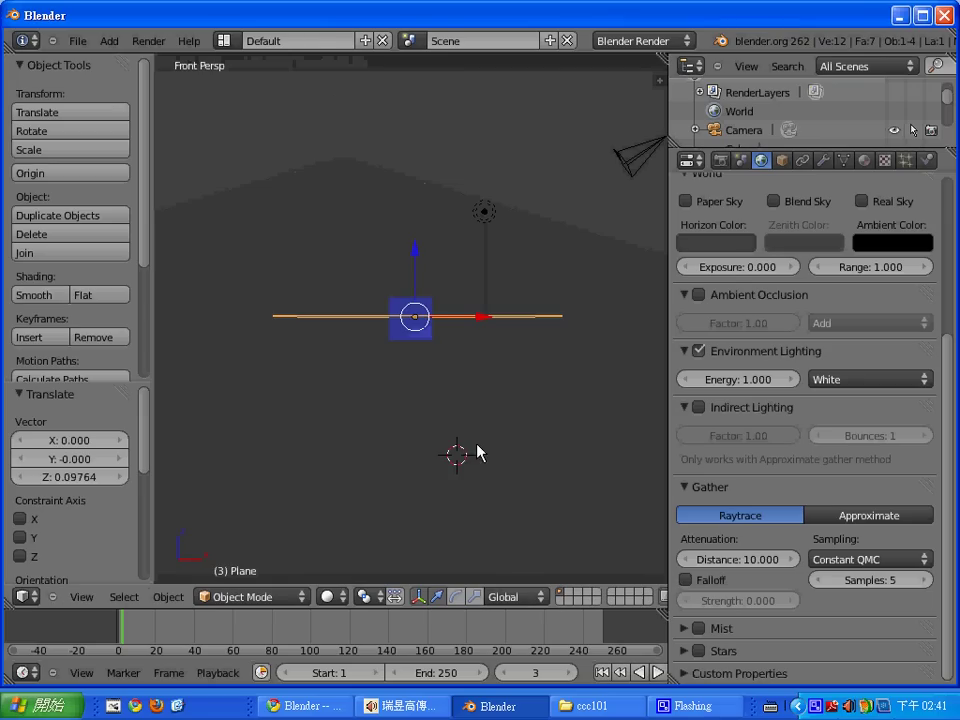
right_click(413, 316)
key(g)
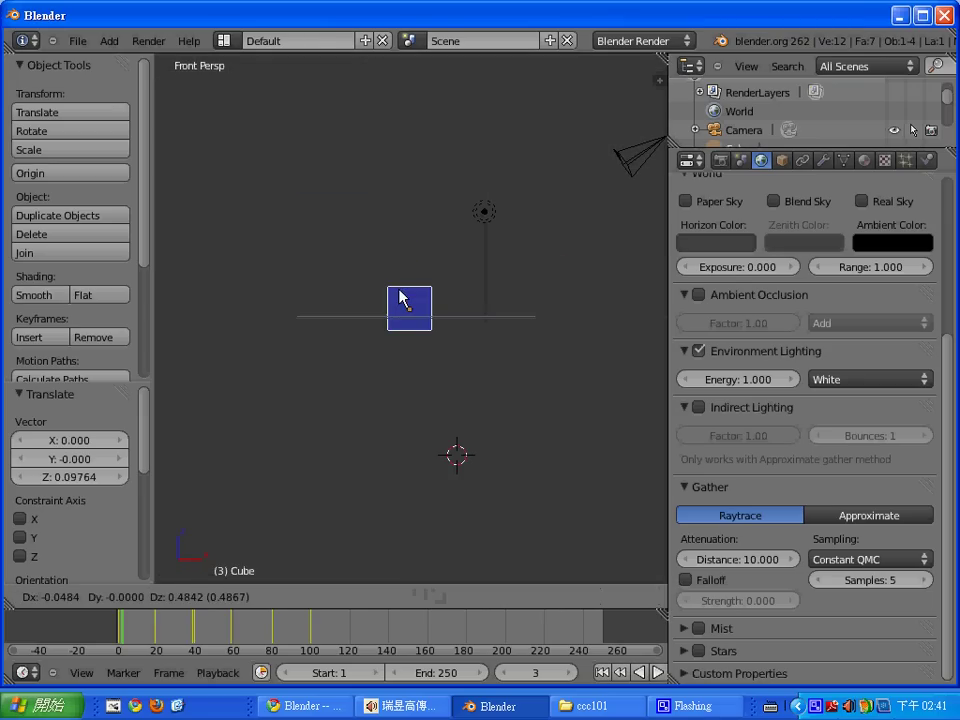
click(404, 292)
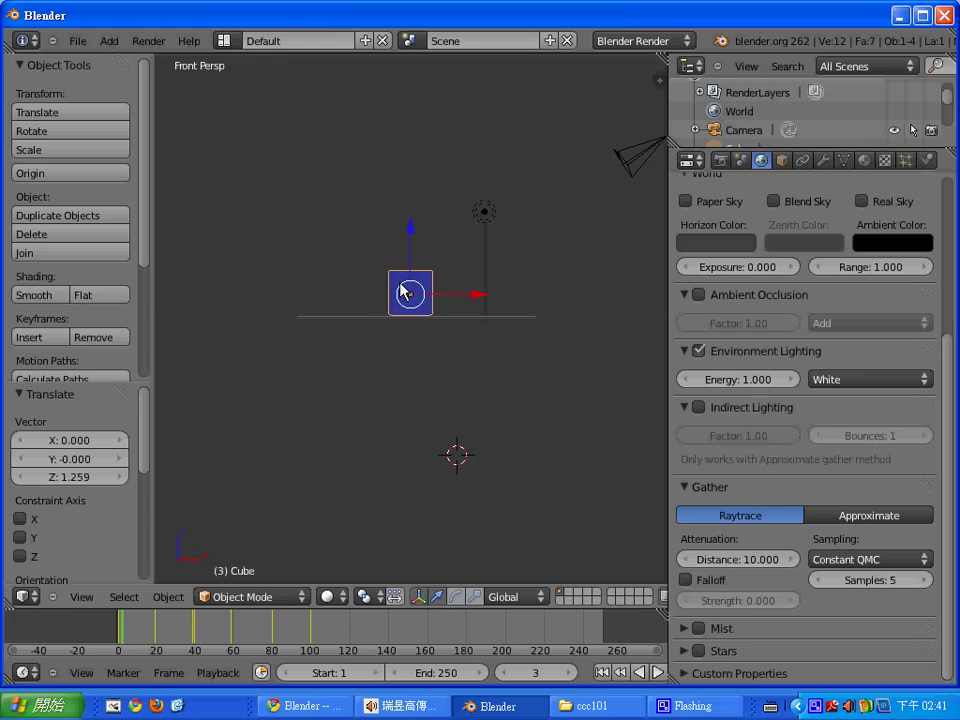
click(146, 628)
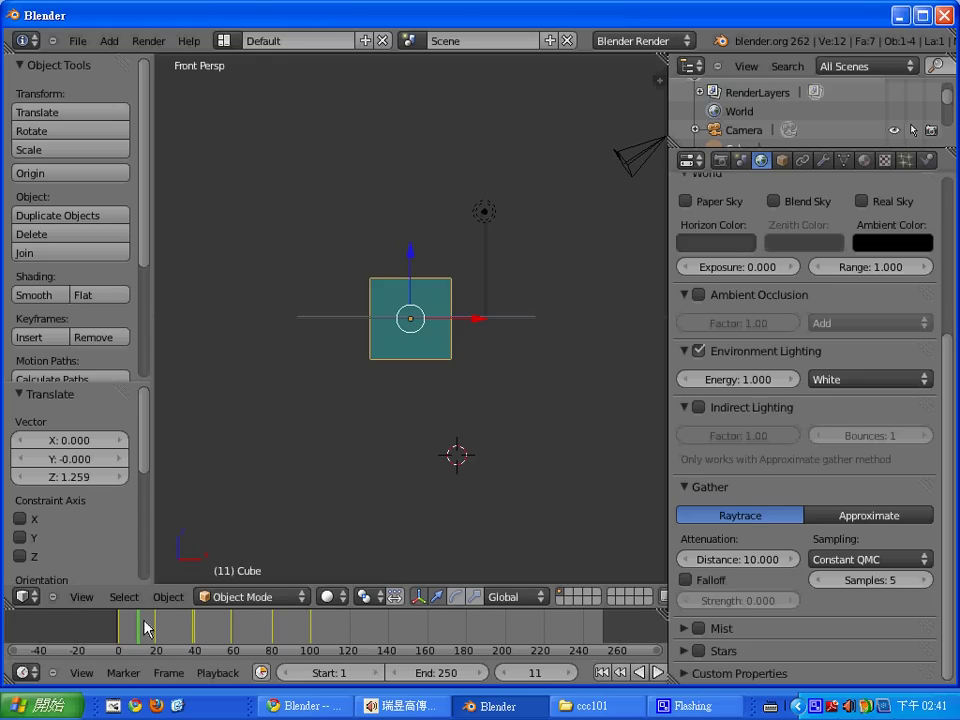
key(Left)
key(Left)
key(Left)
key(Left)
key(Left)
key(Left)
key(Left)
key(Left)
key(Left)
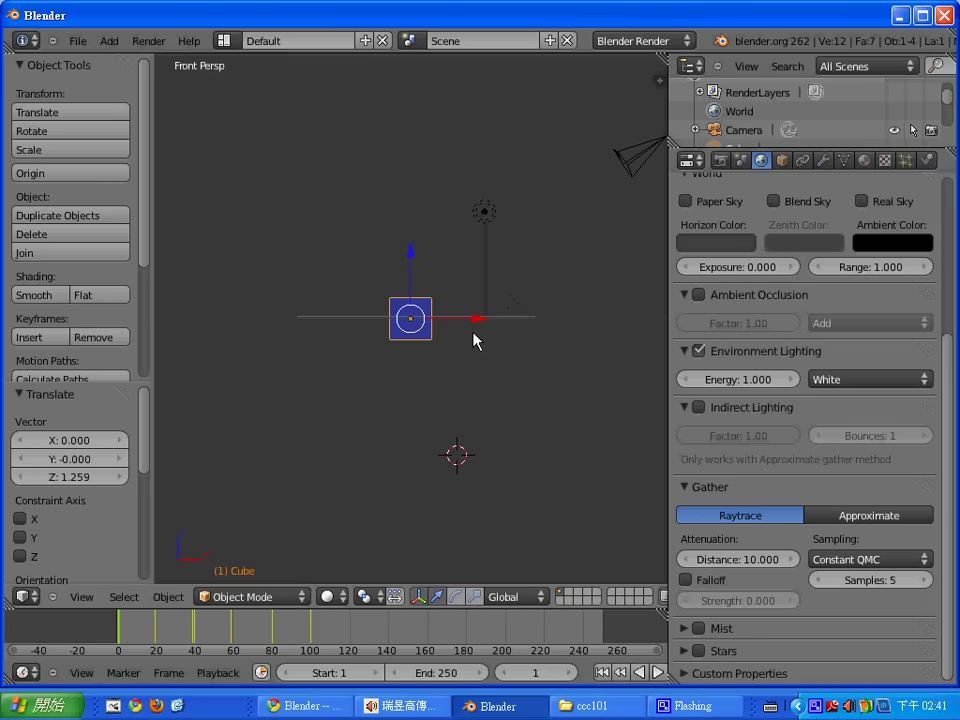
- Add another plane, move it down, and raise the cube slightly
key(shift+a)
key(g)
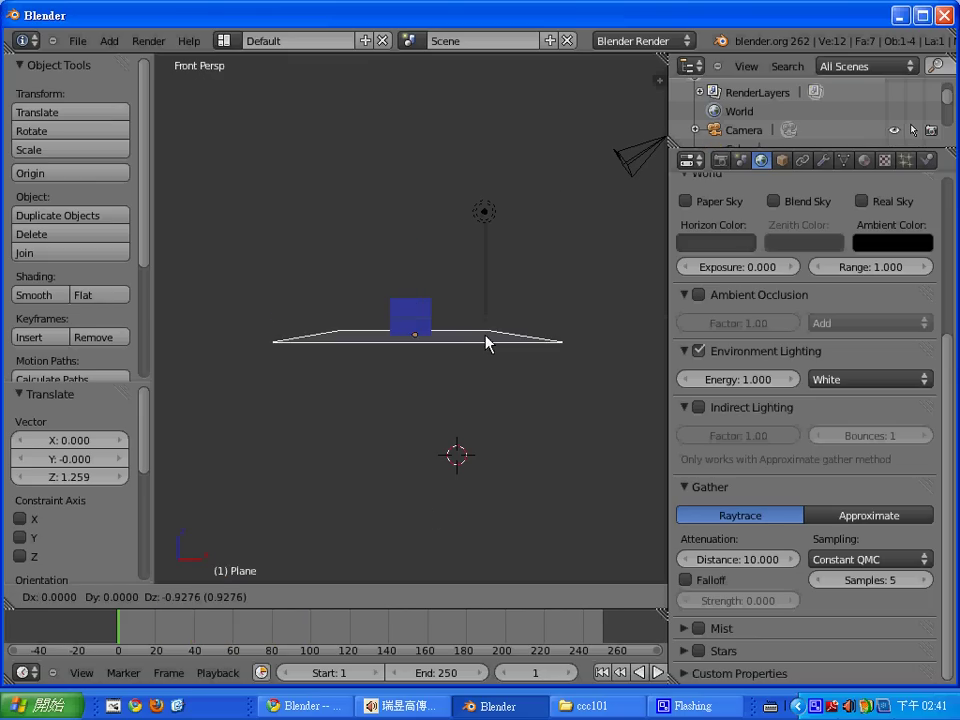
click(488, 346)
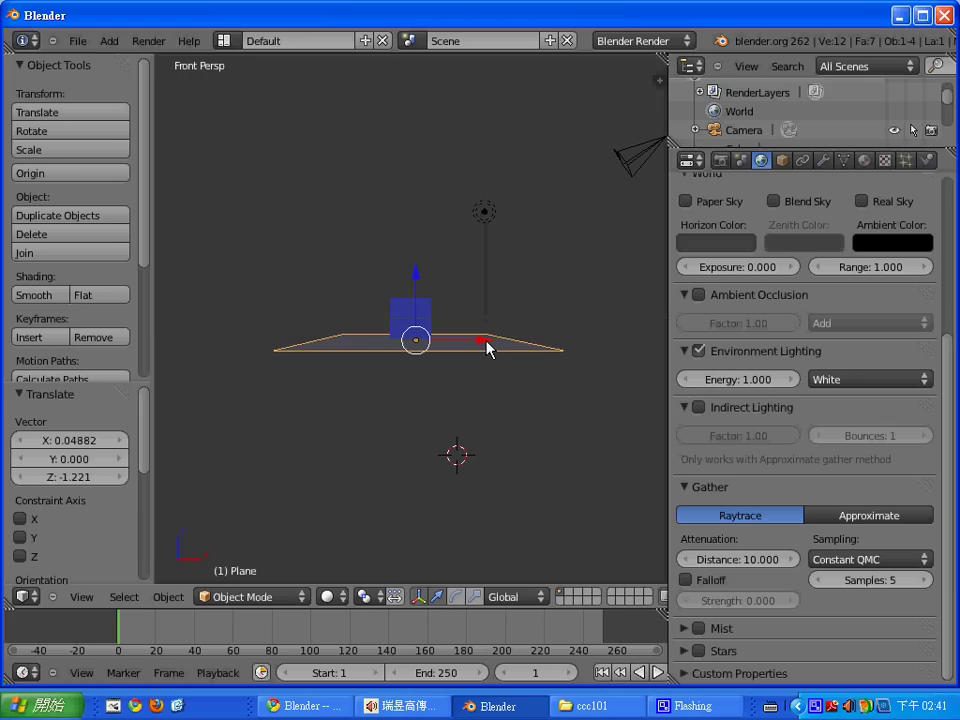
right_click(418, 317)
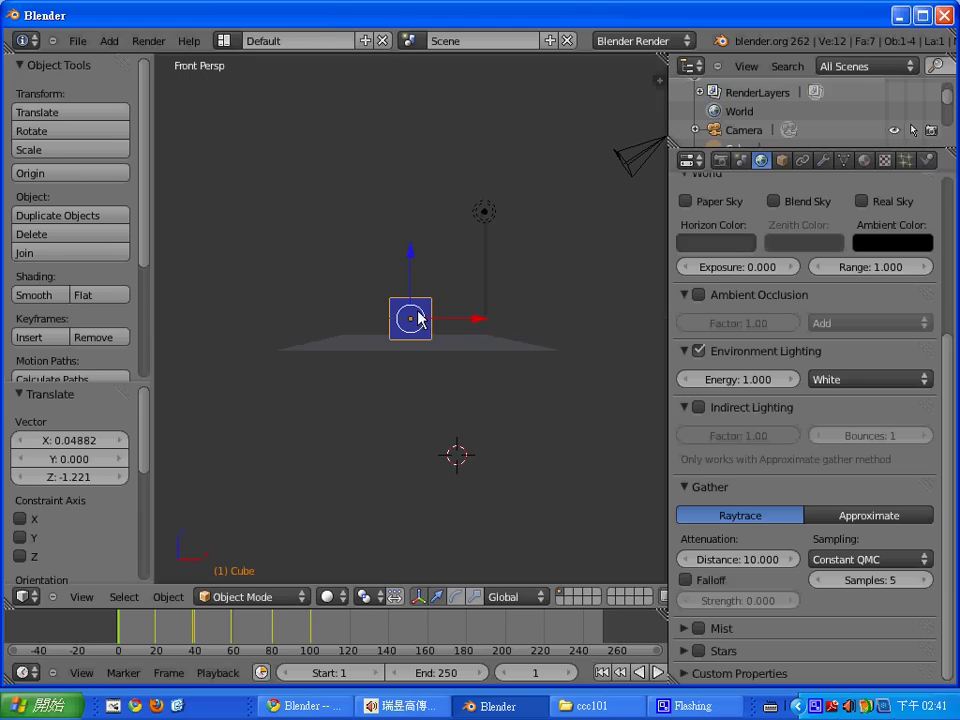
key(g)
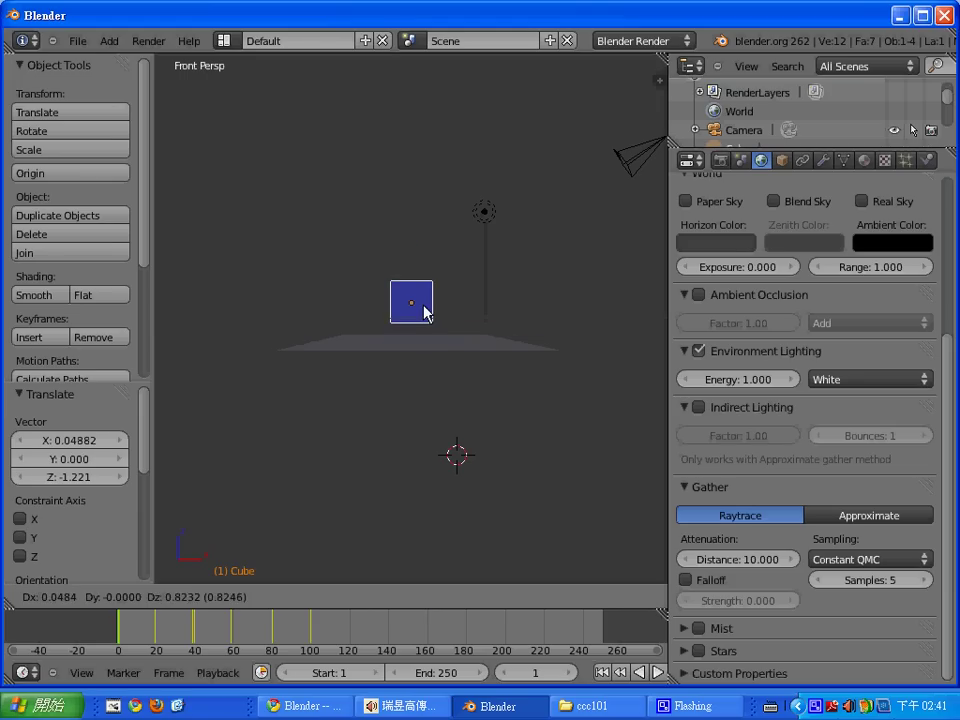
click(422, 307)
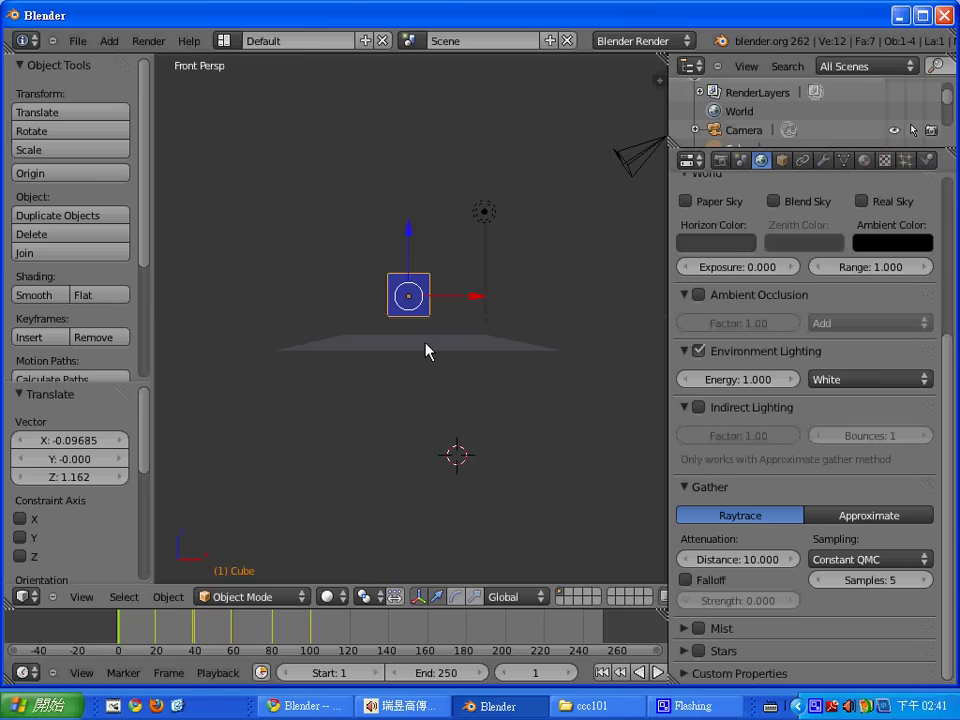
- Move the plane up so it sits just under the cube's base
right_click(427, 351)
key(g)
click(424, 320)
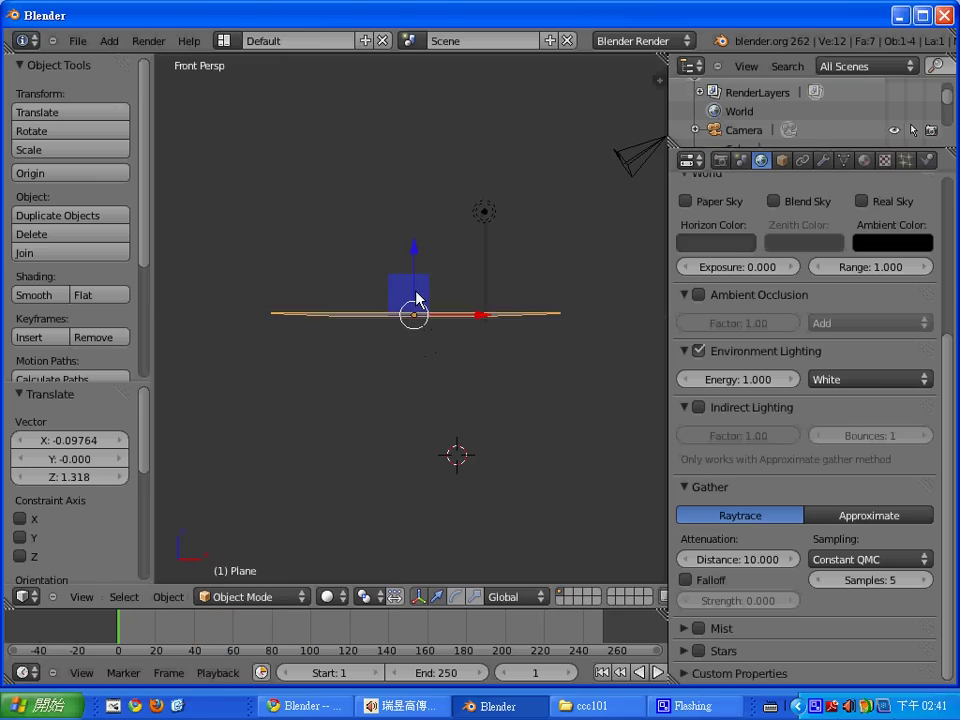
right_click(418, 297)
right_click(476, 317)
key(g)
click(474, 323)
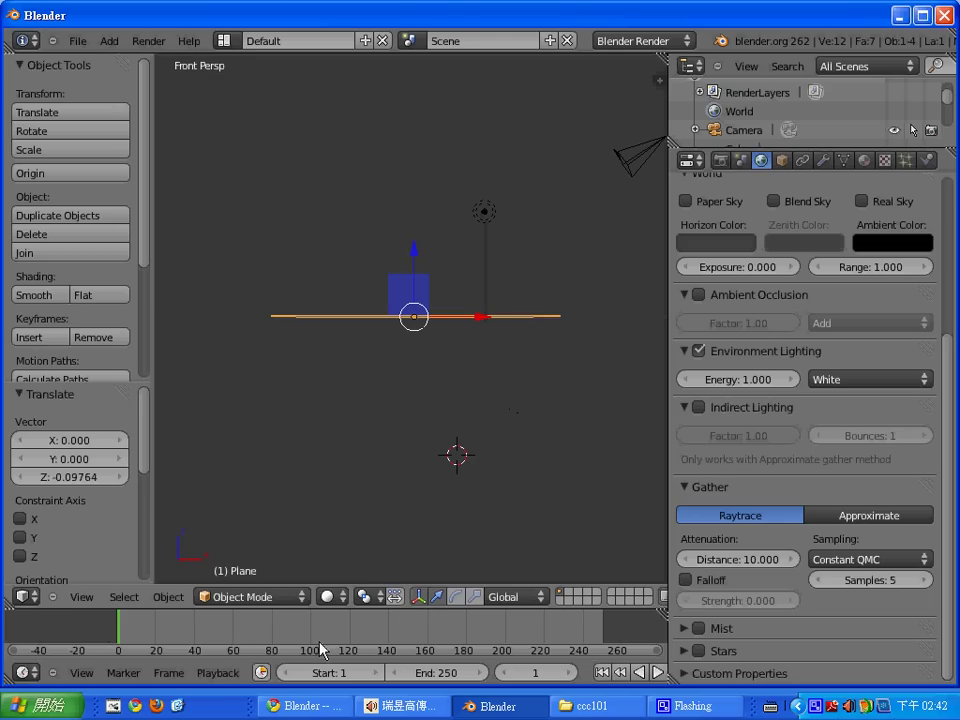
- Reselect the cube, change the view, and select the ground plane
right_click(414, 295)
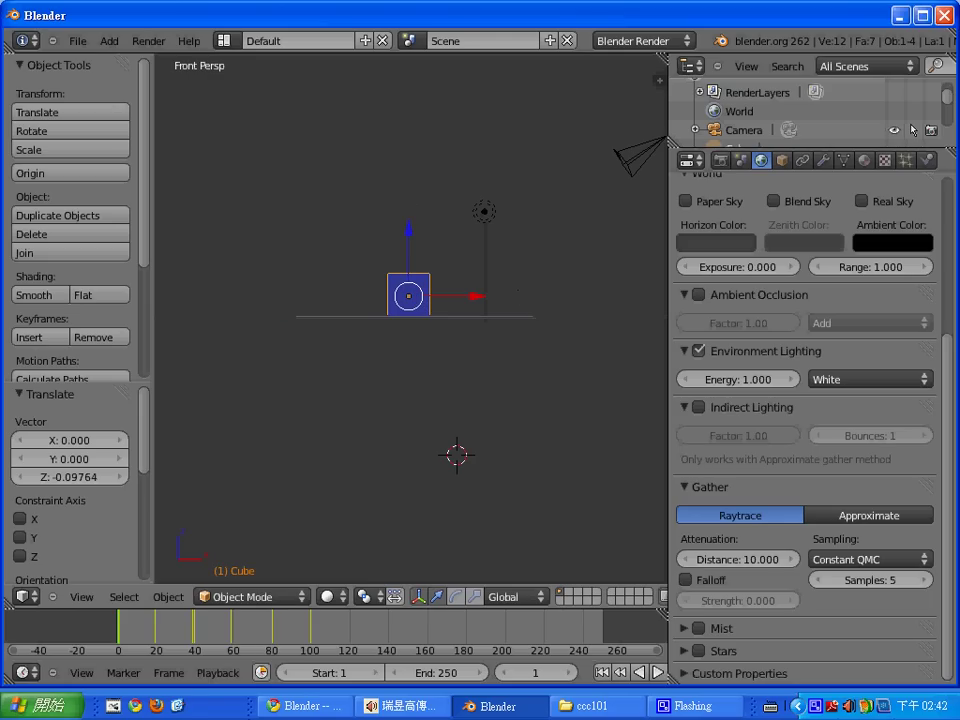
click(84, 600)
click(80, 597)
right_click(328, 323)
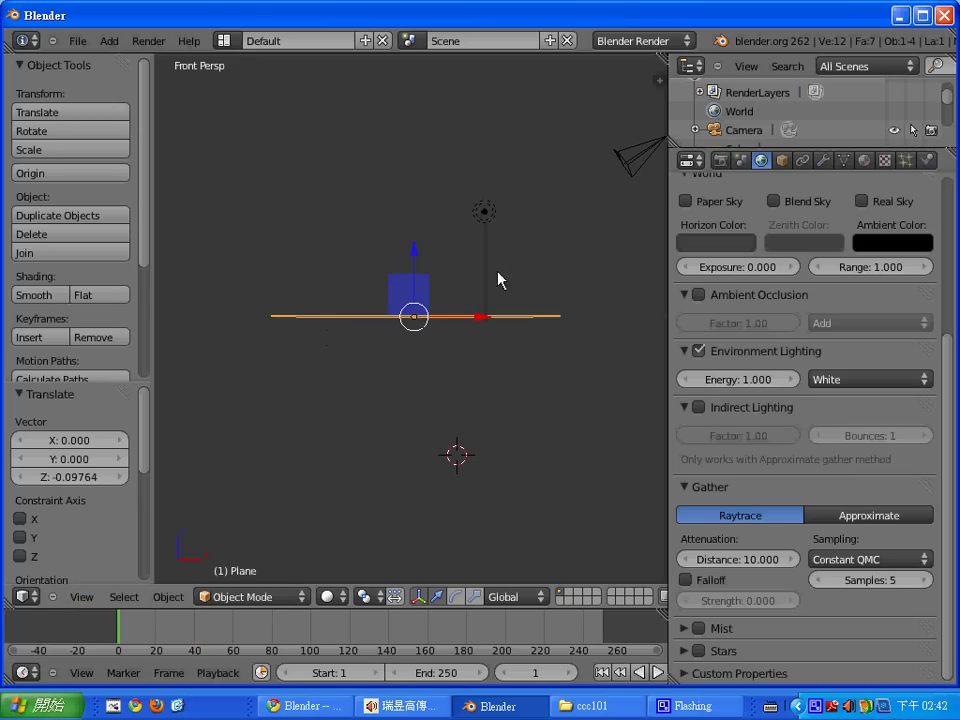
- Give the plane a new yellow Material.001 (R 0.797, G 0.800, B 0.112) and test-render
click(872, 162)
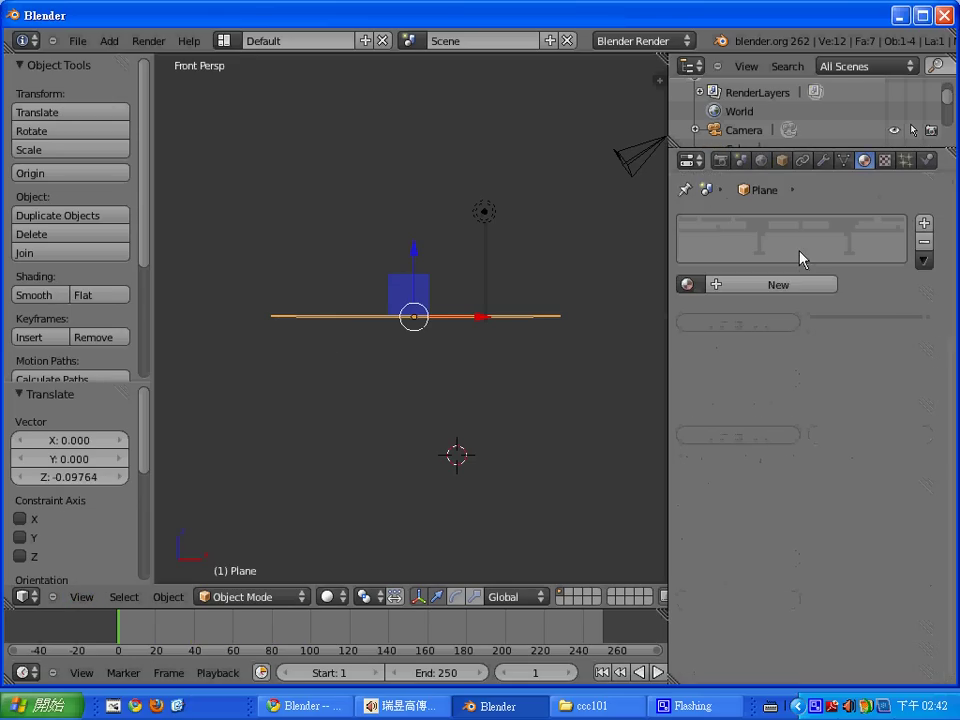
click(776, 284)
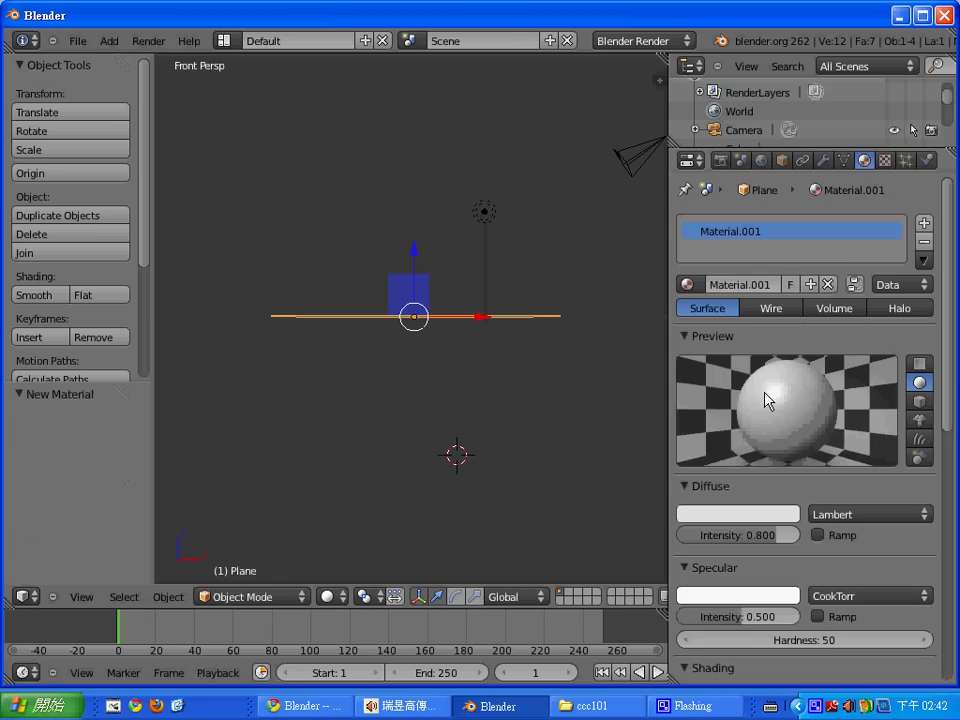
click(756, 516)
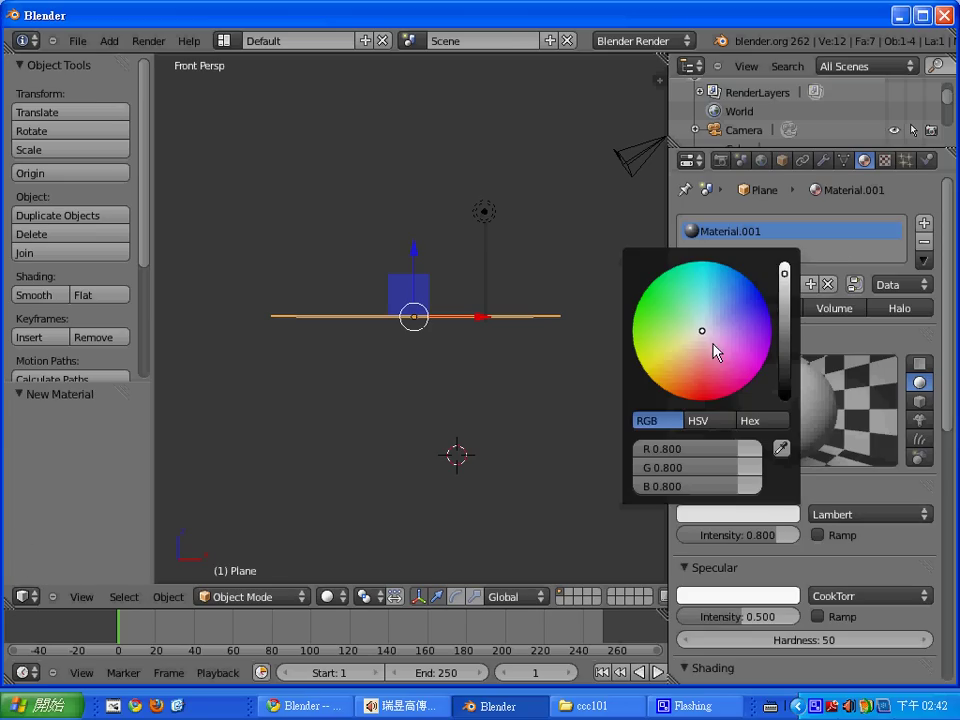
click(650, 360)
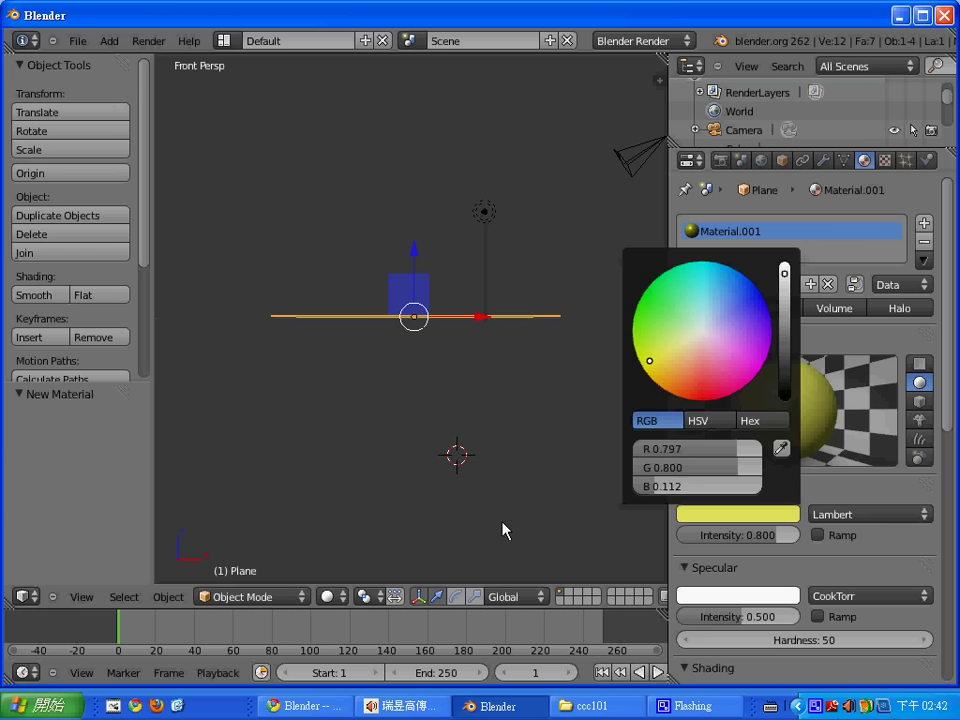
key(F12)
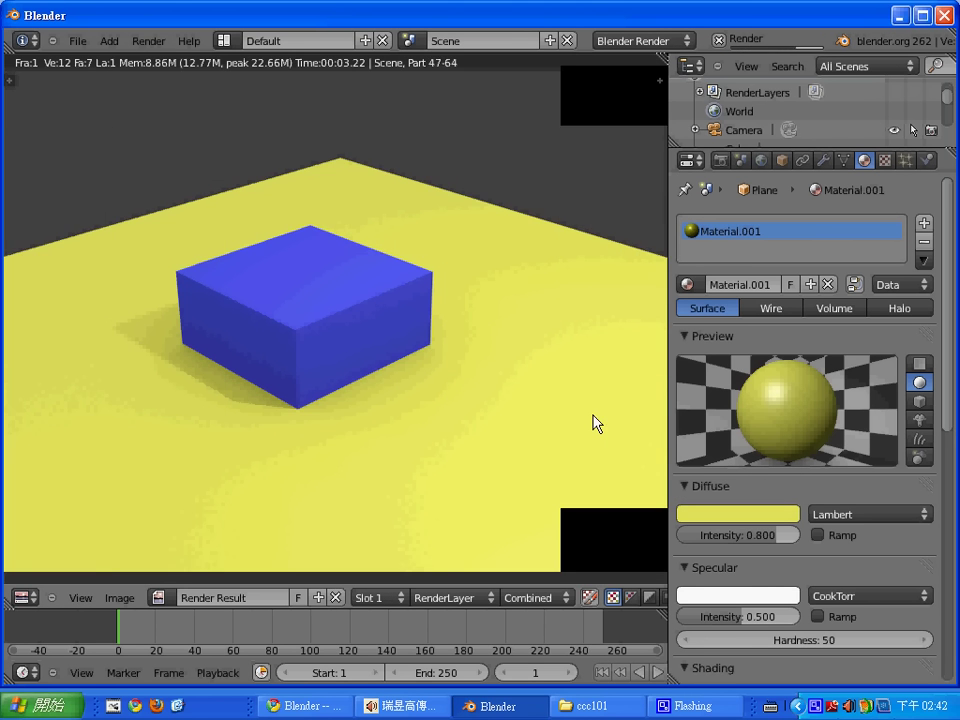
key(Escape)
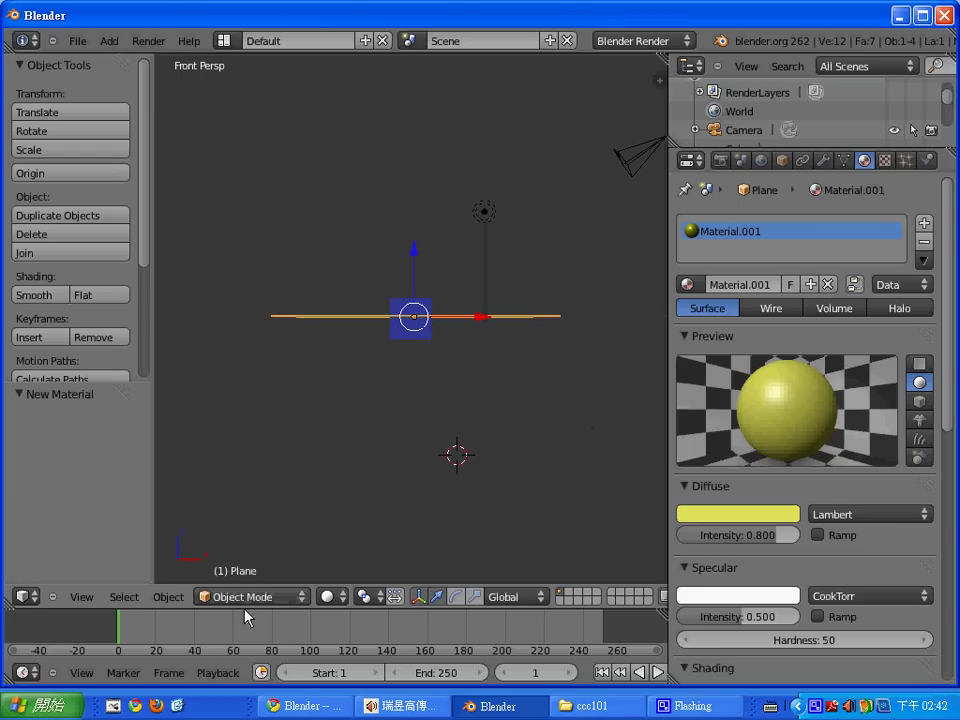
- Lower the yellow plane under the cube, then reselect the cube and step back a frame
right_click(420, 336)
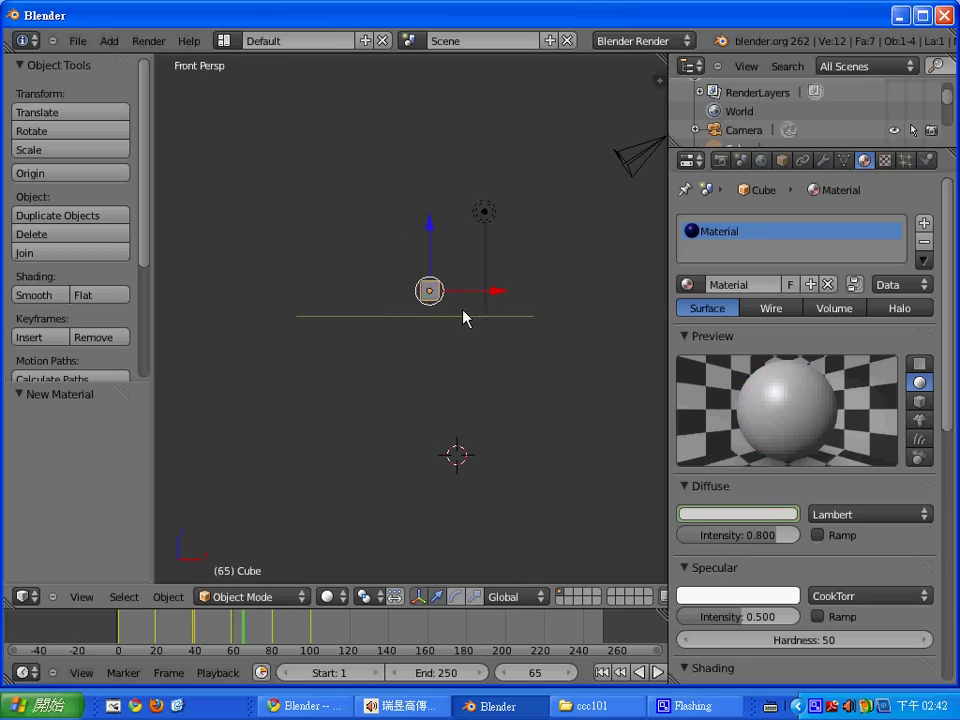
right_click(467, 319)
key(g)
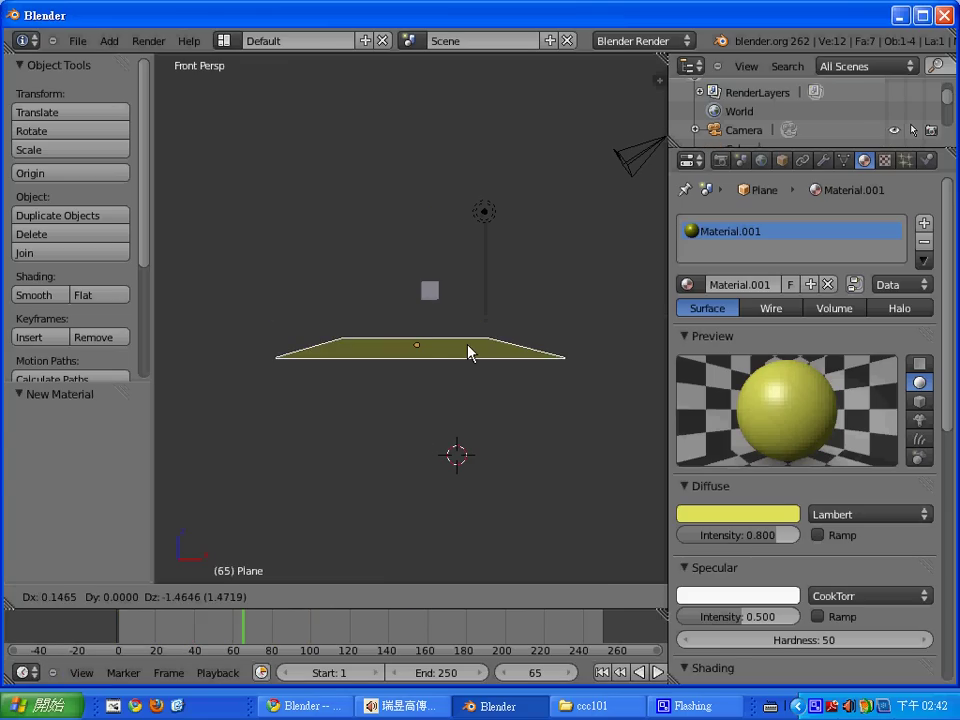
click(465, 347)
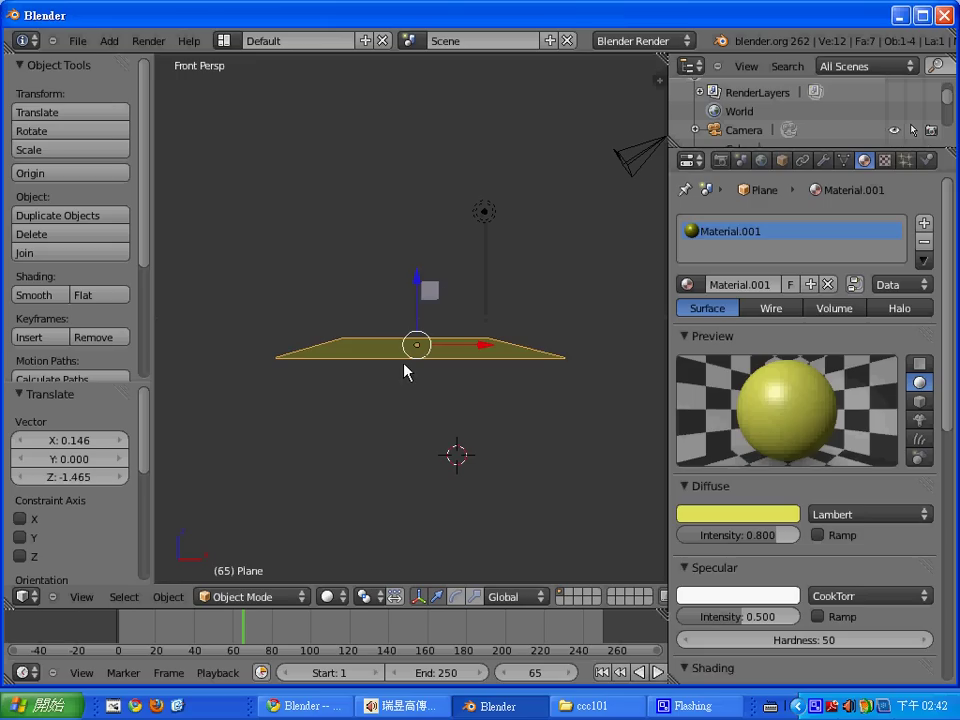
right_click(432, 294)
key(Left)
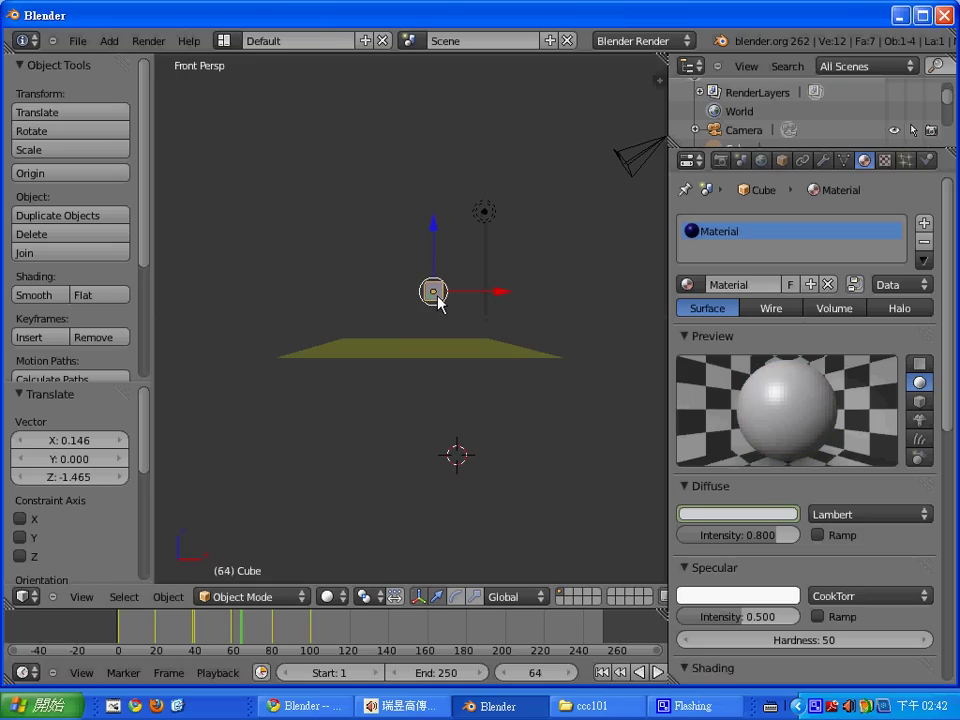
- Scrub through the animation frames to check the cube's colour change
alt+scroll(437, 303, up, 13)
alt+scroll(437, 303, up, 20)
alt+scroll(437, 303, down, 7)
alt+scroll(437, 303, up, 6)
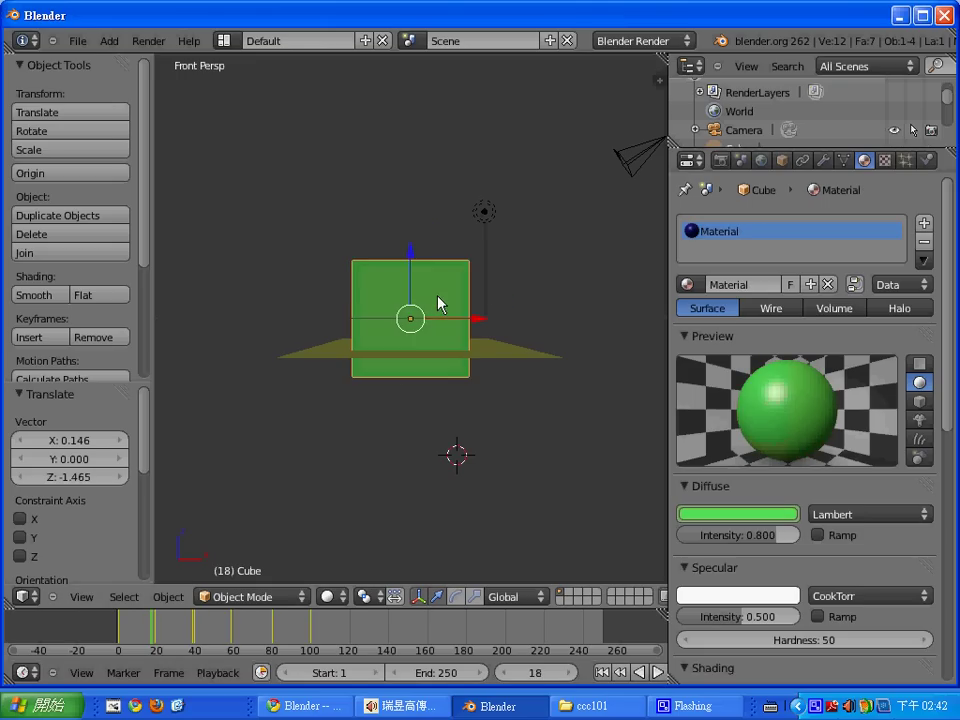
alt+scroll(437, 303, up, 2)
alt+scroll(437, 303, up, 5)
alt+scroll(437, 303, up, 7)
alt+scroll(437, 303, up, 2)
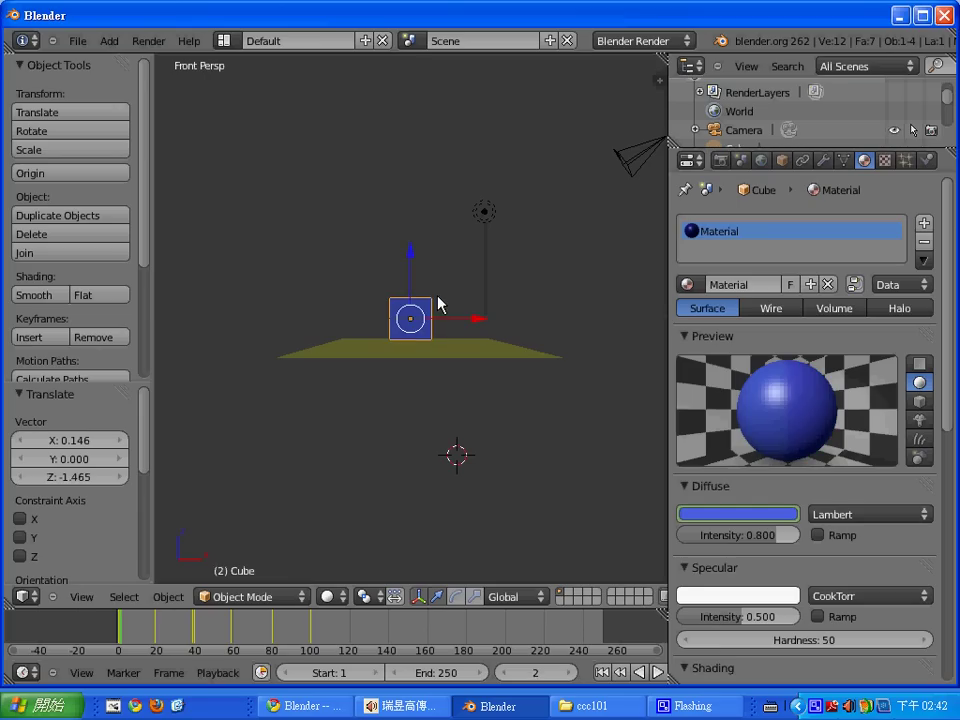
alt+scroll(437, 303, down, 5)
alt+scroll(437, 303, down, 7)
alt+scroll(437, 303, down, 14)
alt+scroll(437, 303, down, 1)
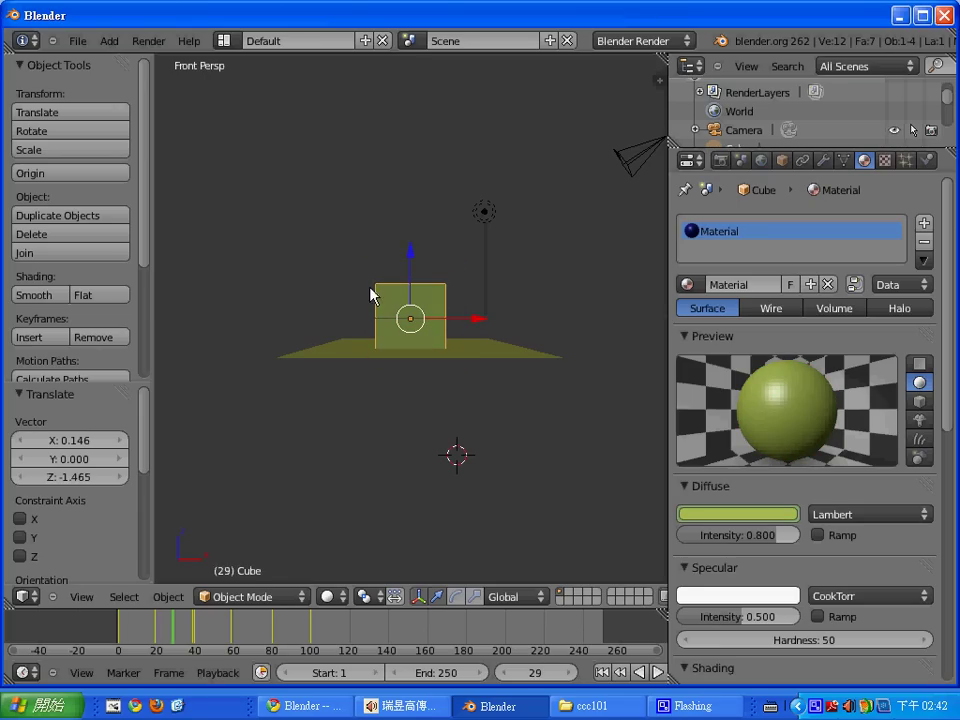
- Switch to Camera view and scrub the frames to watch the cube over the yellow ground
click(80, 597)
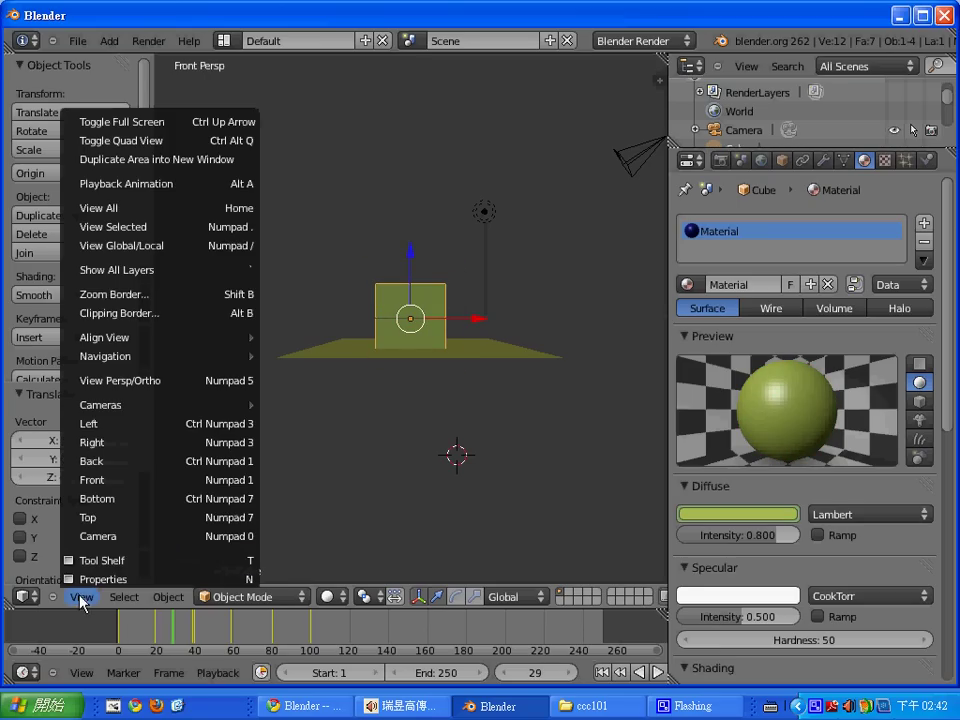
click(137, 540)
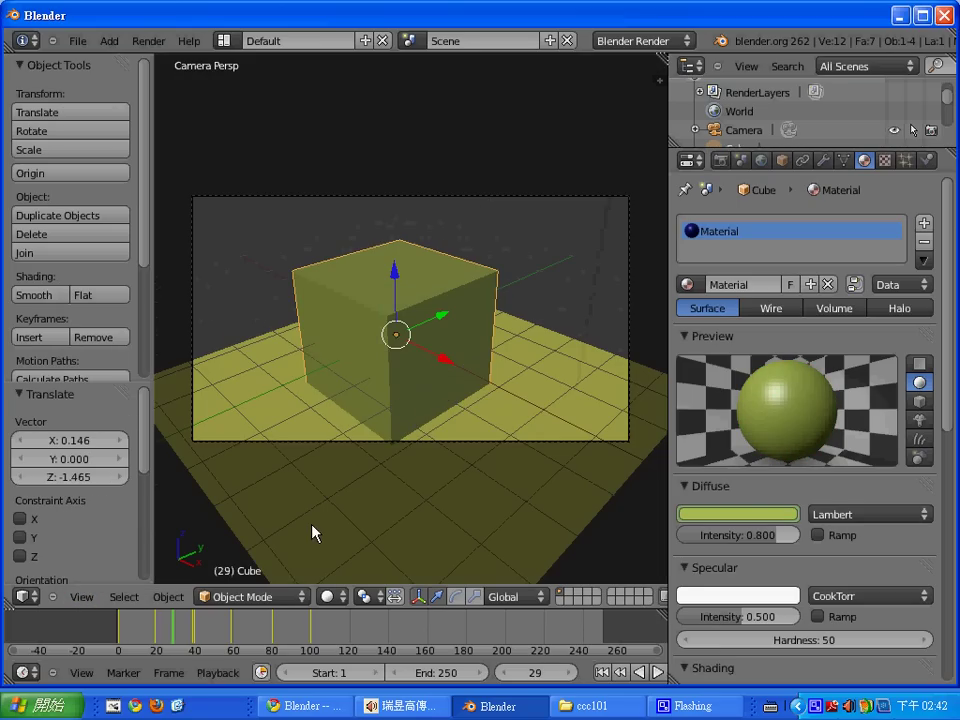
alt+scroll(313, 532, up, 4)
alt+scroll(313, 532, up, 7)
alt+scroll(313, 532, up, 14)
alt+scroll(313, 532, up, 3)
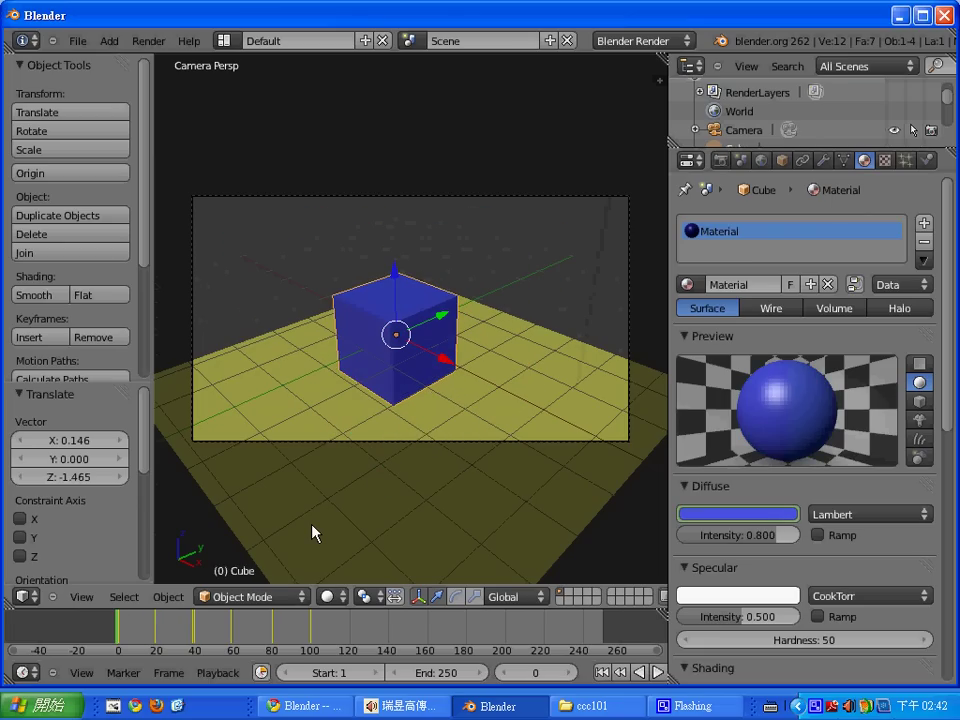
alt+scroll(313, 532, down, 11)
alt+scroll(313, 532, down, 6)
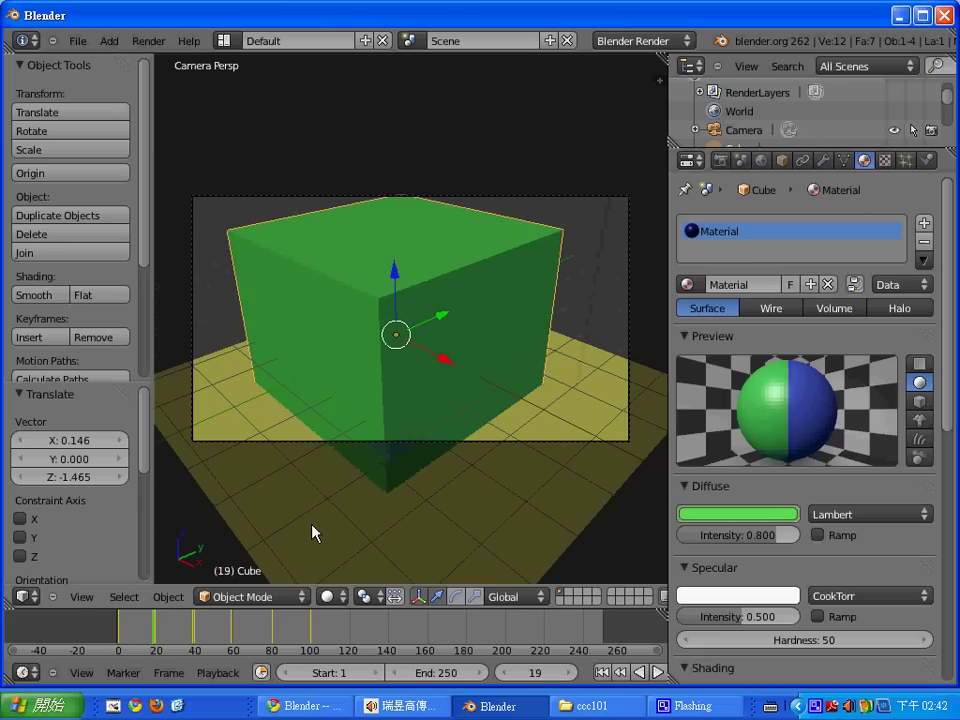
alt+scroll(313, 532, down, 20)
alt+scroll(313, 532, down, 7)
alt+scroll(313, 532, down, 14)
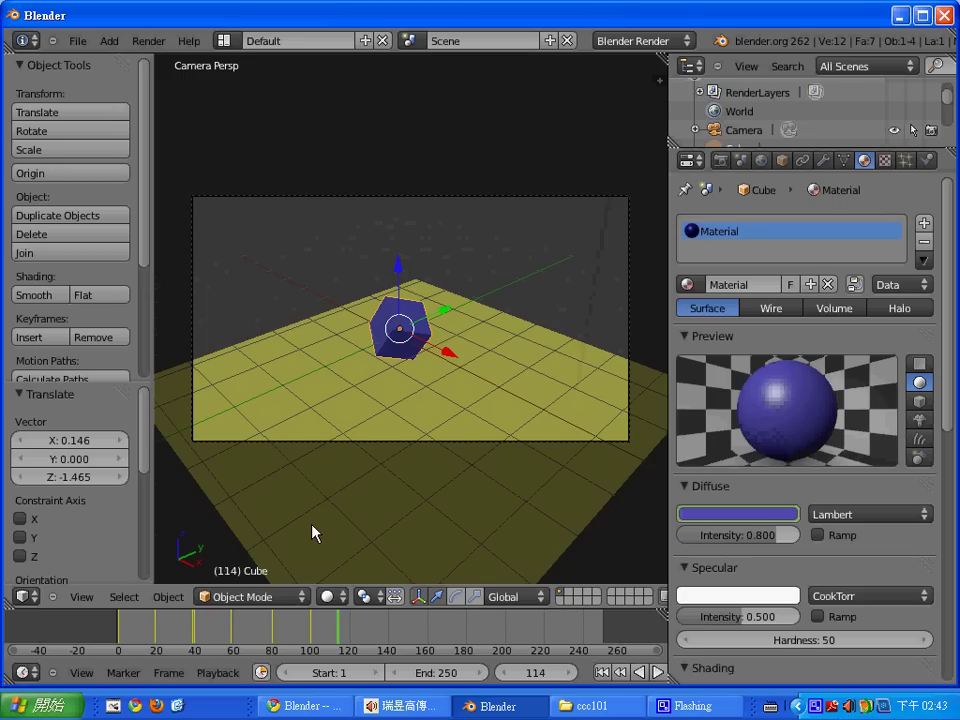
alt+scroll(313, 532, up, 3)
alt+scroll(313, 532, up, 1)
alt+scroll(313, 532, up, 9)
alt+scroll(313, 532, up, 1)
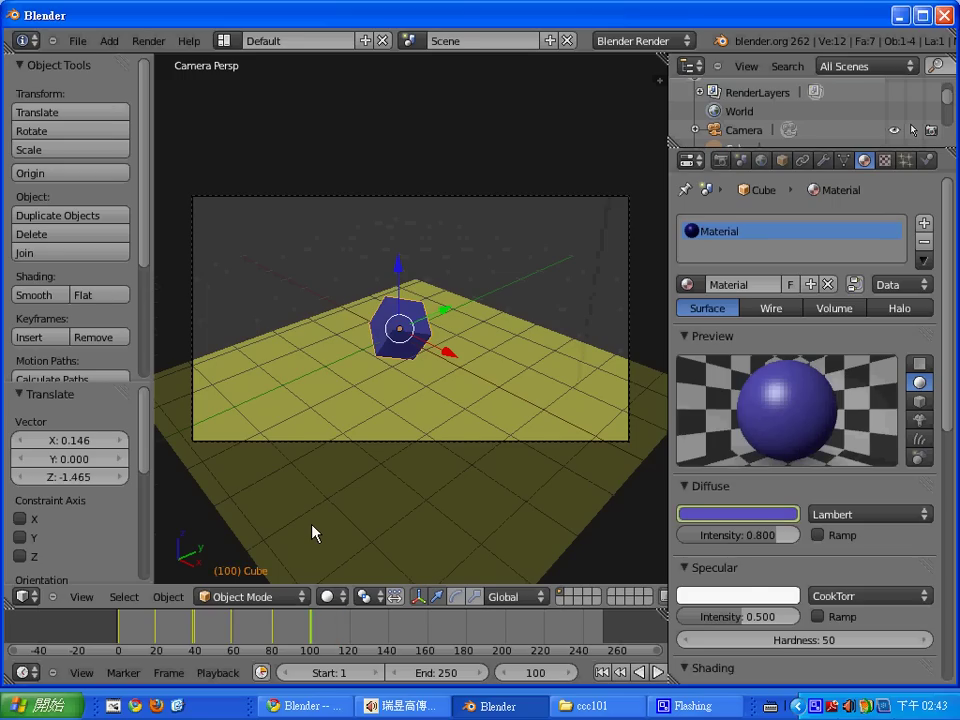
- Set the timeline End frame to 100
click(457, 673)
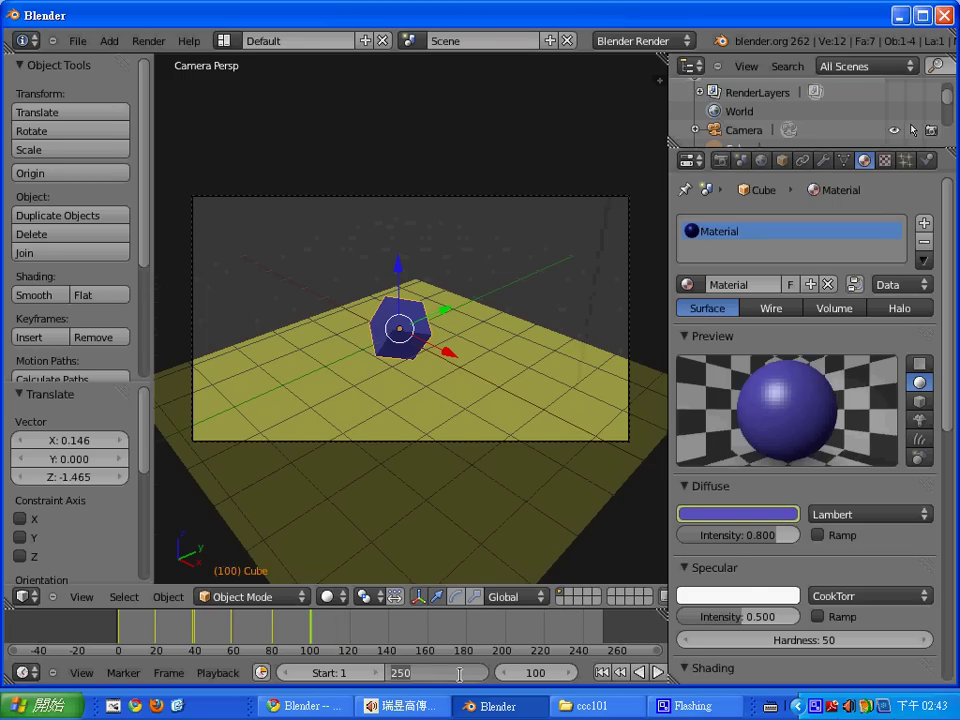
text(100)
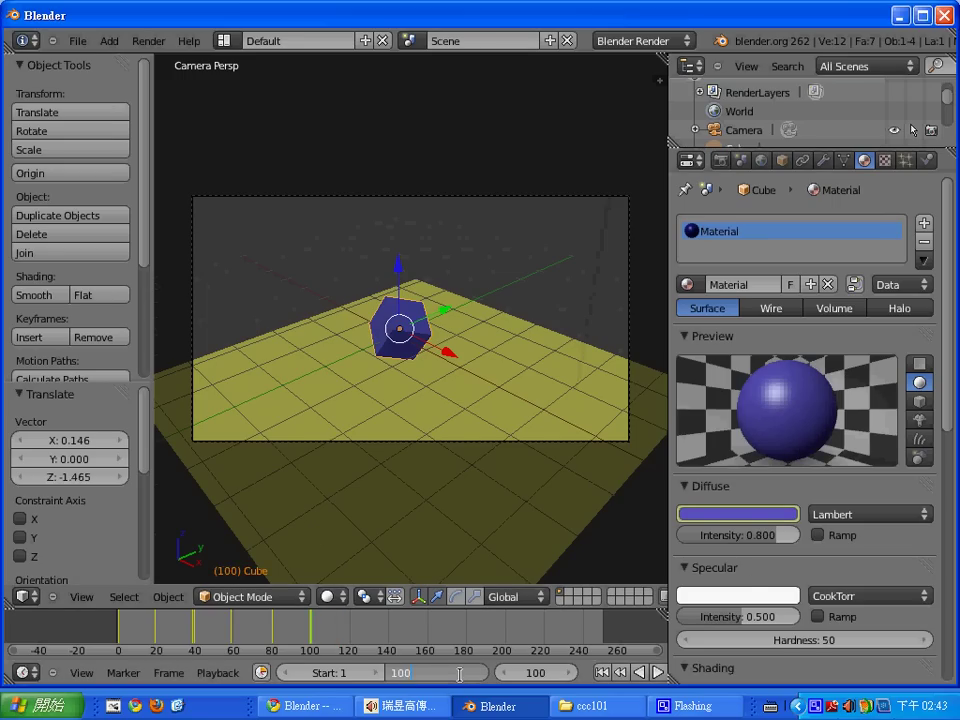
key(Return)
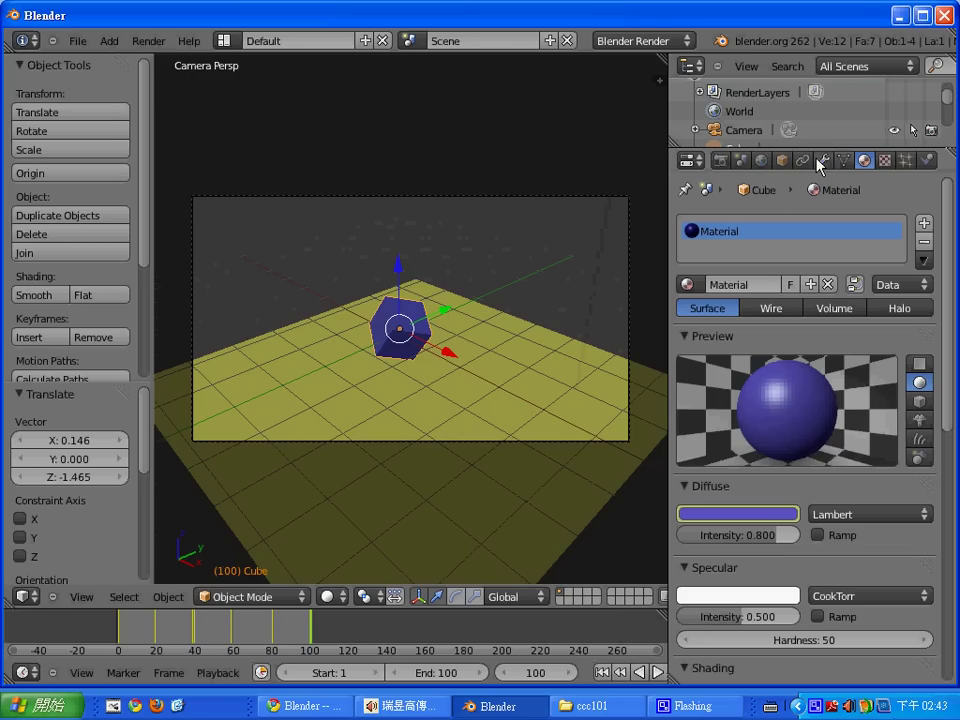
click(720, 161)
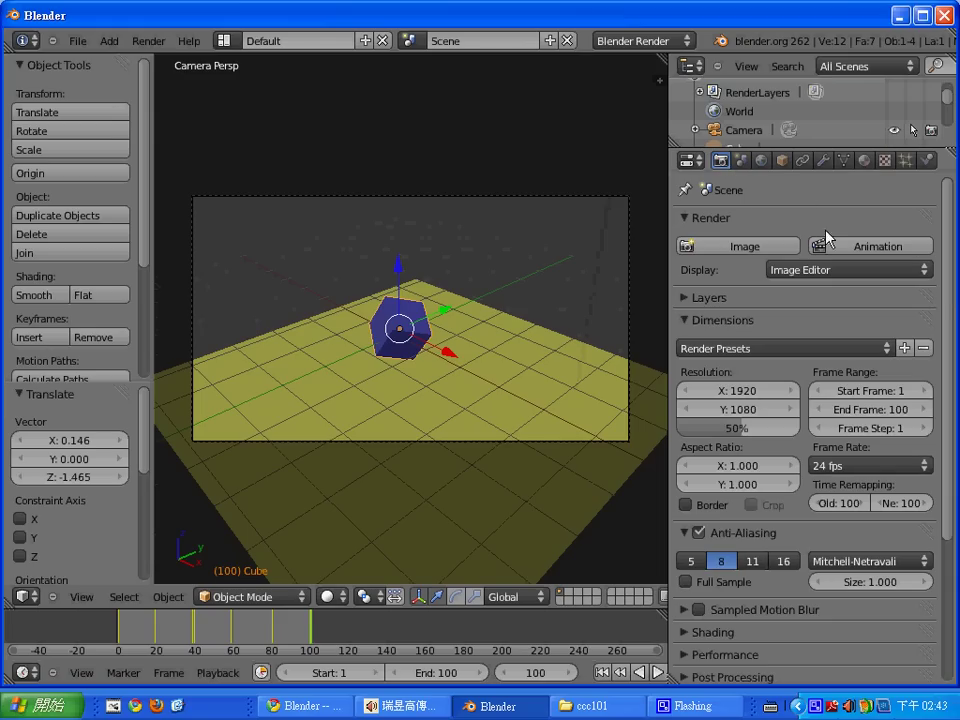
scroll(942, 320, down, 2)
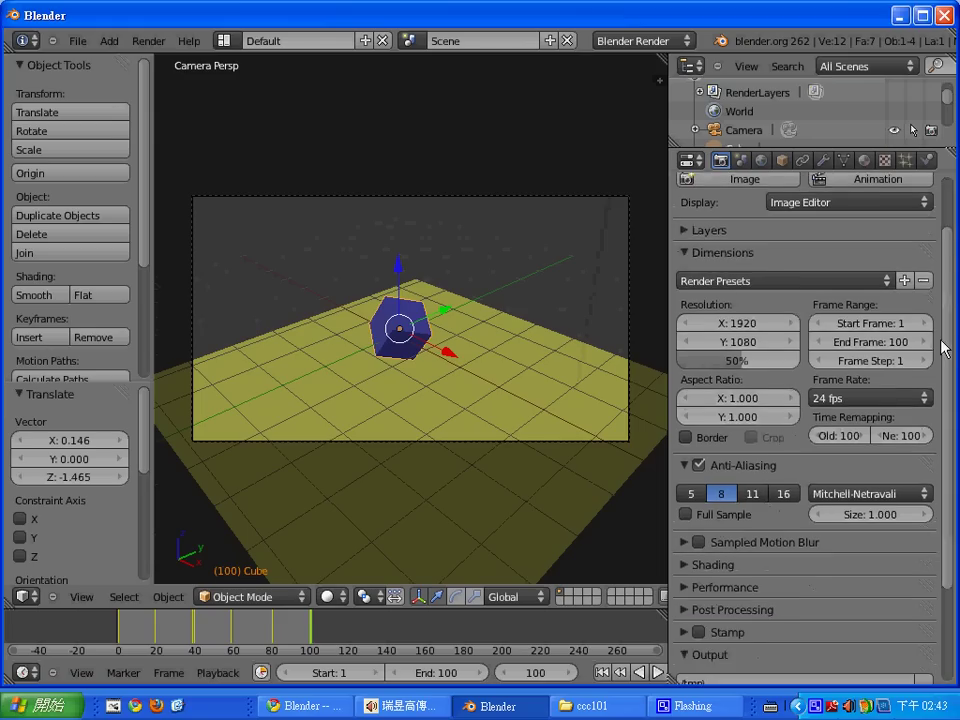
scroll(938, 300, up, 2)
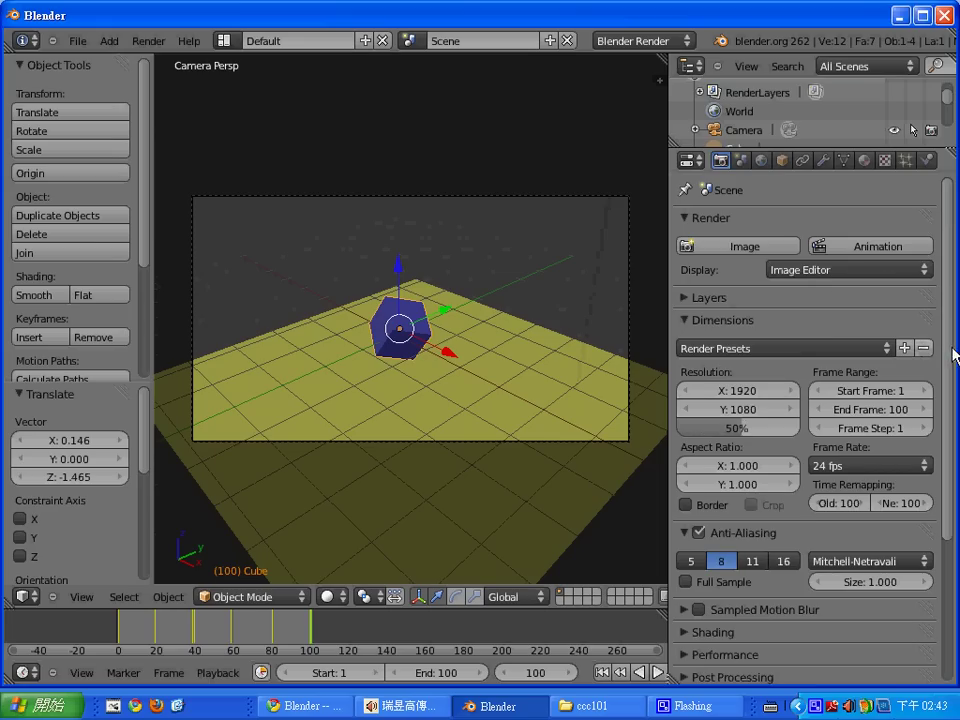
scroll(829, 274, down, 3)
scroll(829, 274, down, 3)
scroll(805, 450, down, 1)
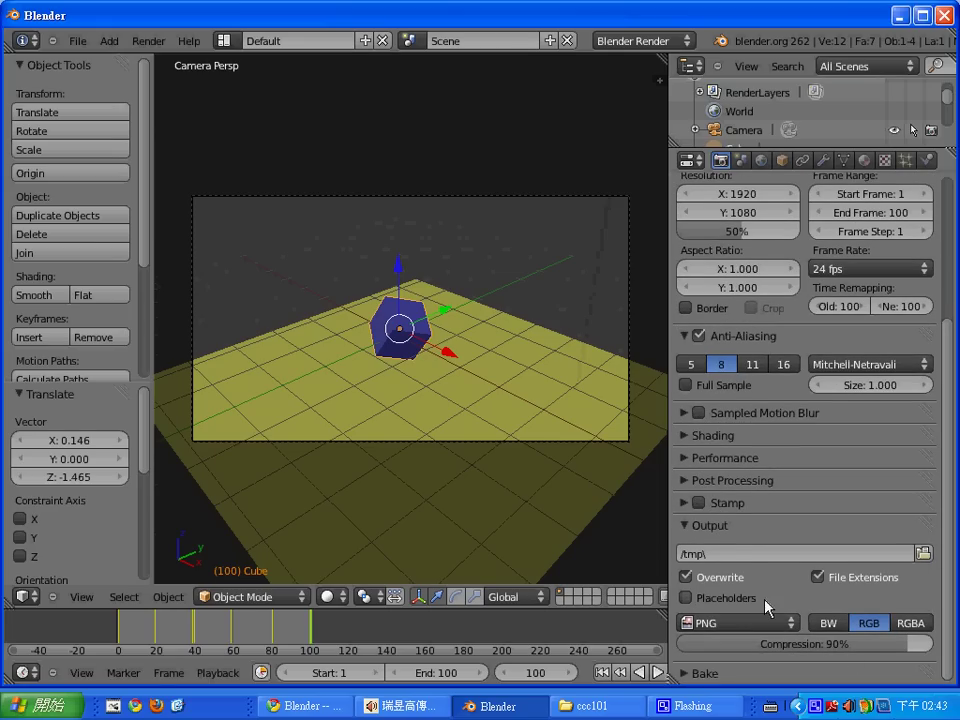
click(733, 556)
key(Return)
scroll(936, 328, up, 5)
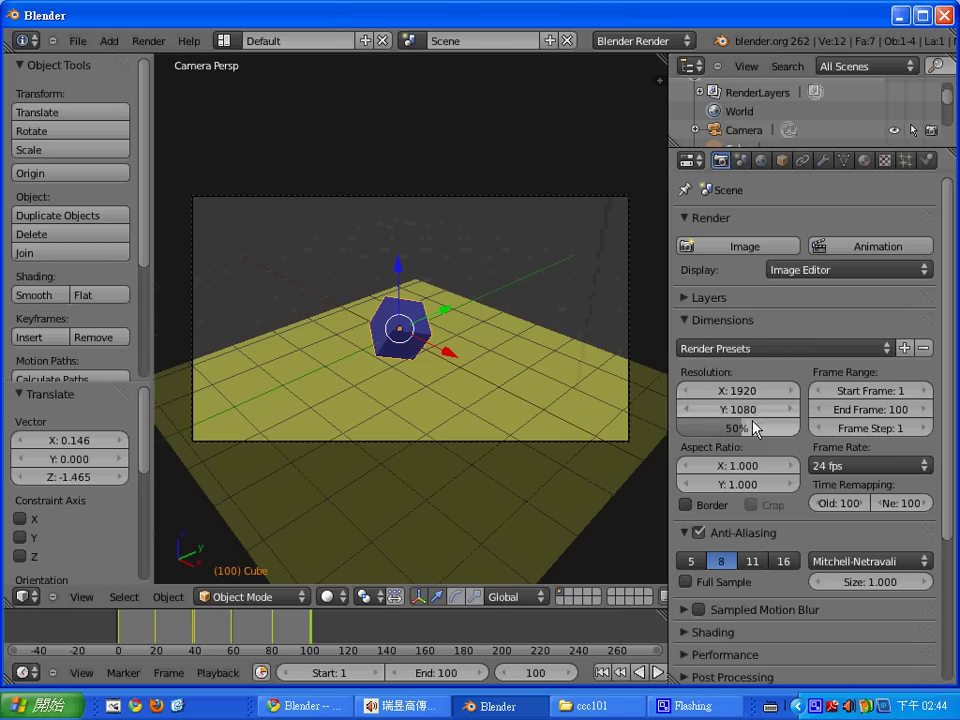
- Set render Resolution X to 1024 and Y to 768 in the Dimensions panel
click(737, 395)
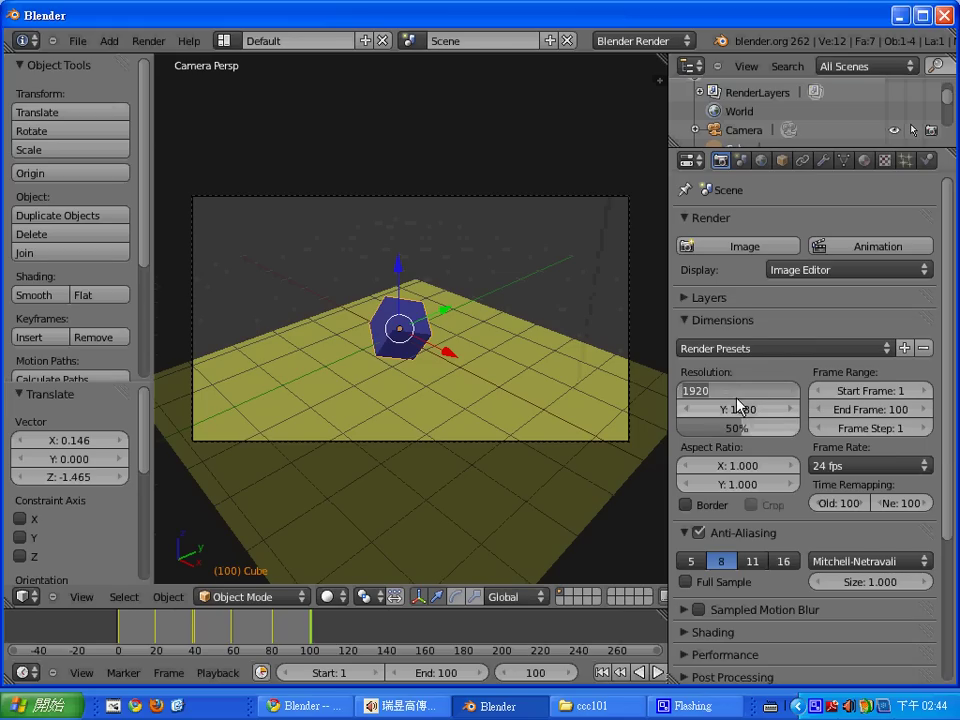
text(1024)
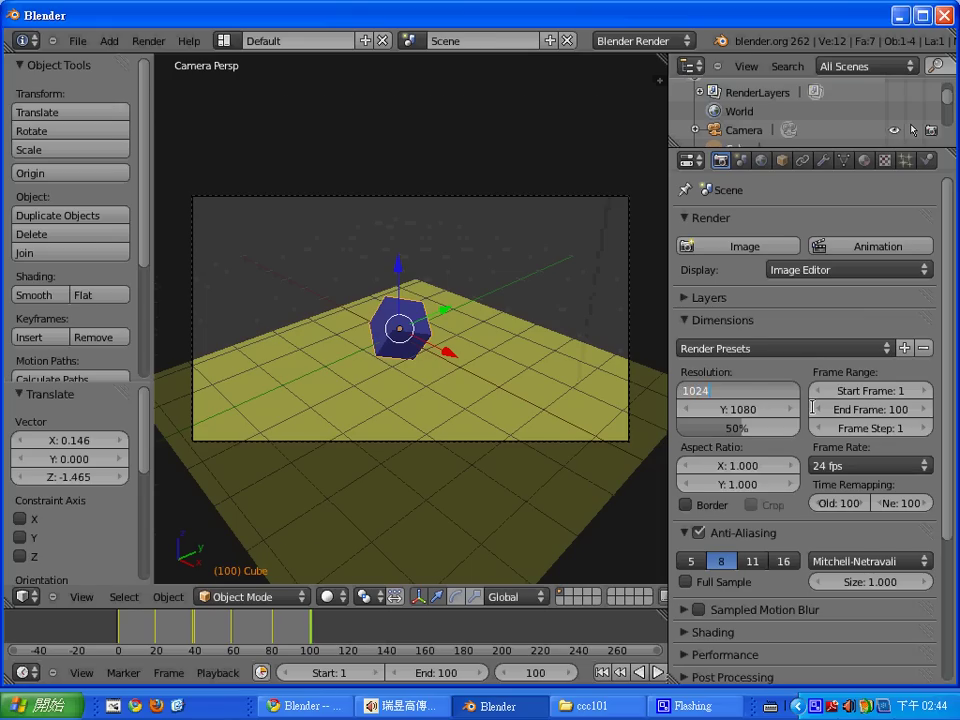
key(Tab)
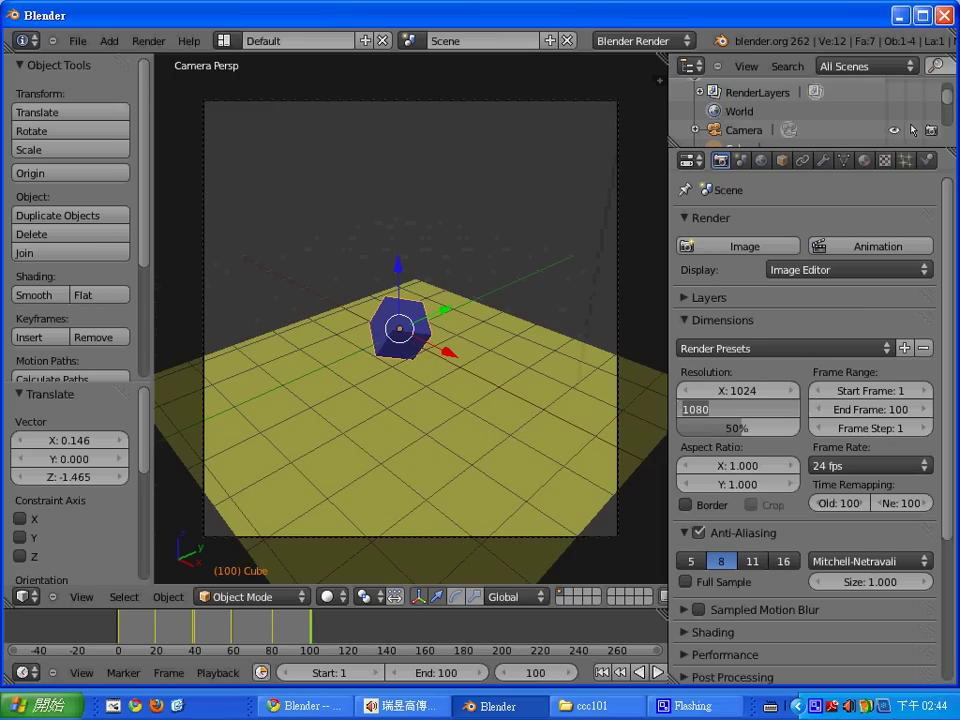
text(768)
key(Return)
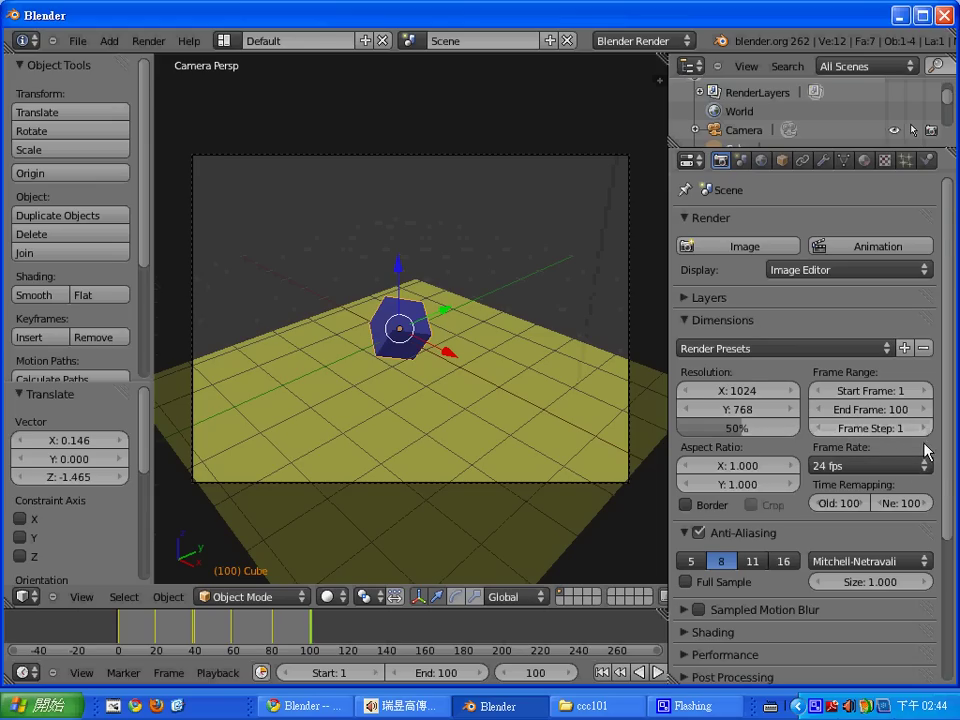
scroll(953, 440, down, 2)
scroll(955, 420, up, 2)
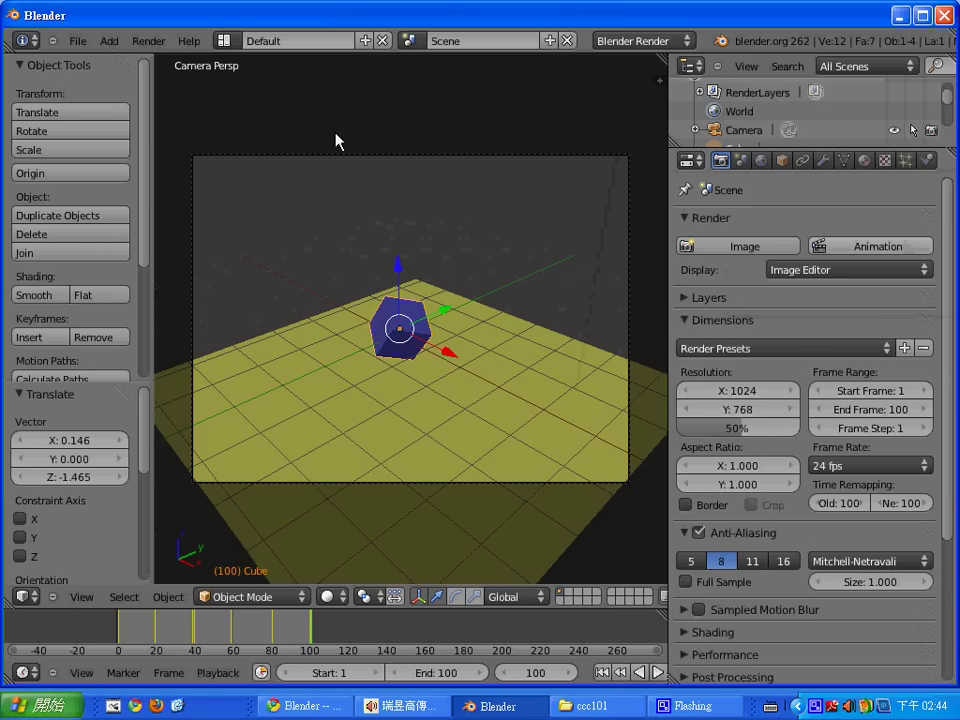
- In the Save dialog, create and enter a new Animation1 folder under BlenderHomeWorks
click(77, 41)
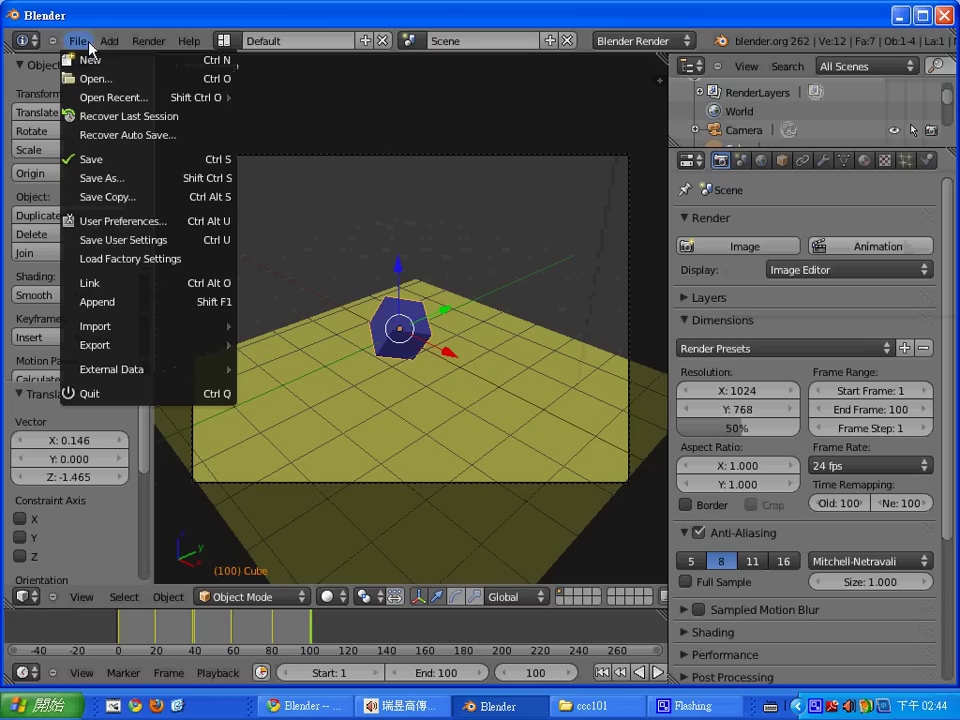
click(138, 163)
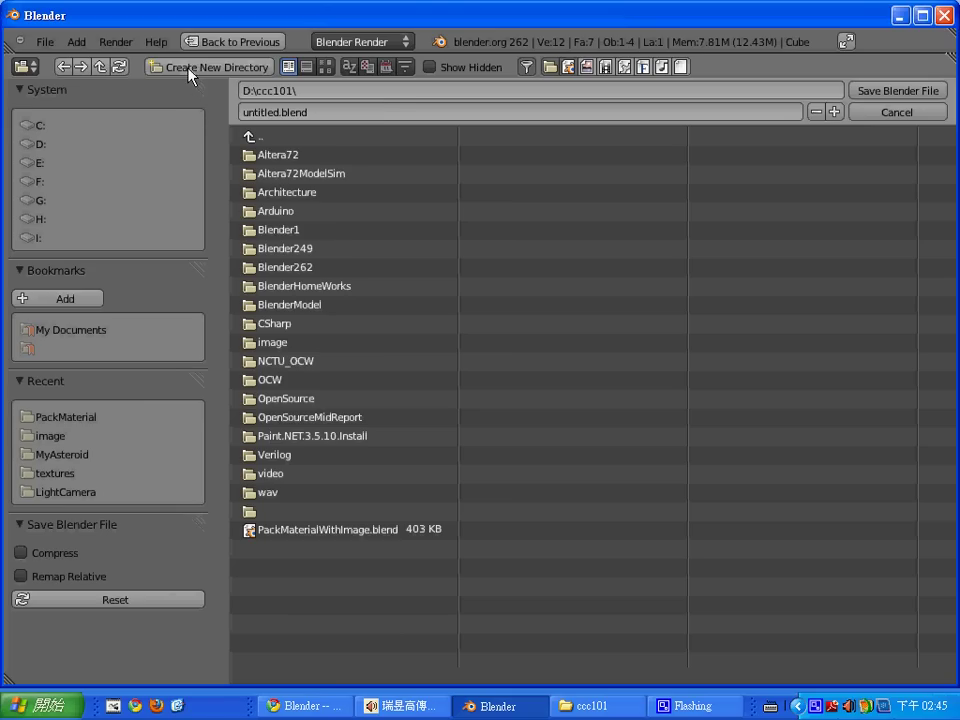
click(332, 286)
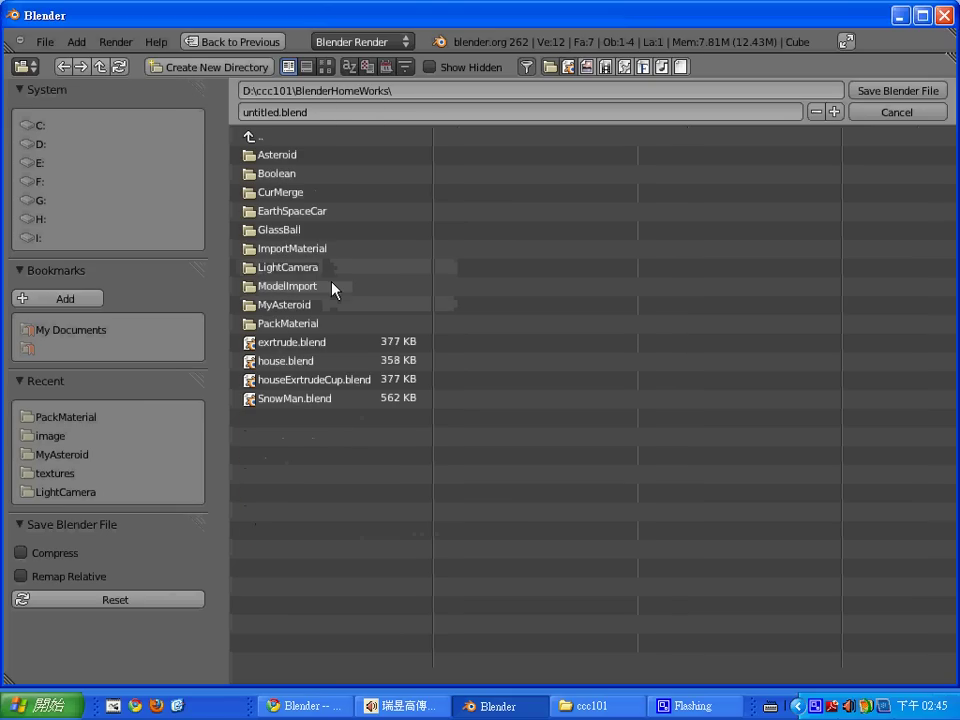
click(208, 67)
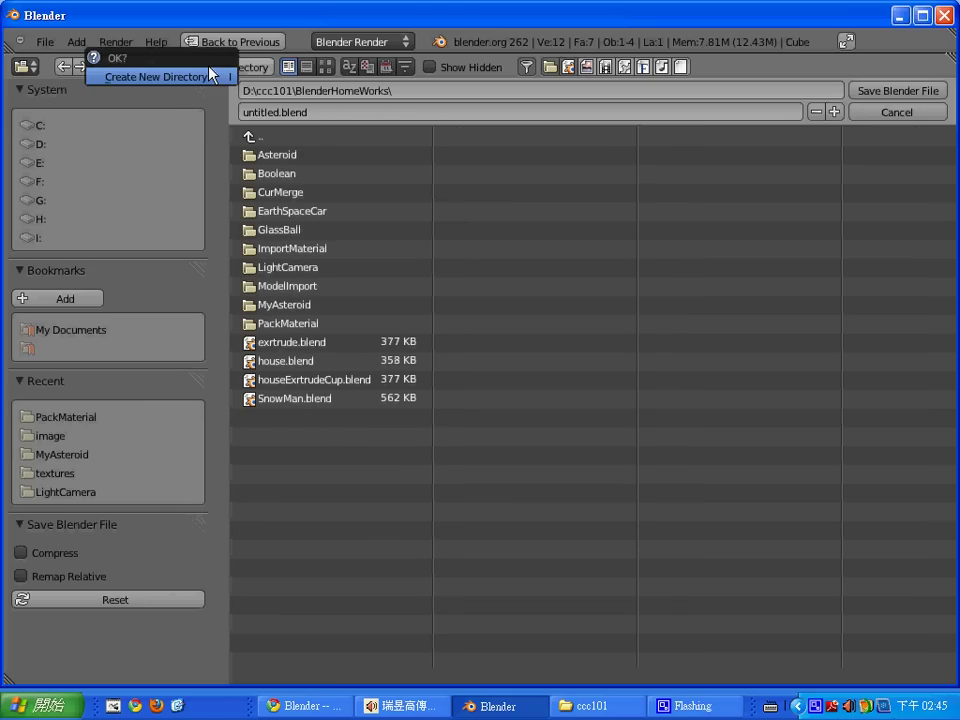
click(212, 77)
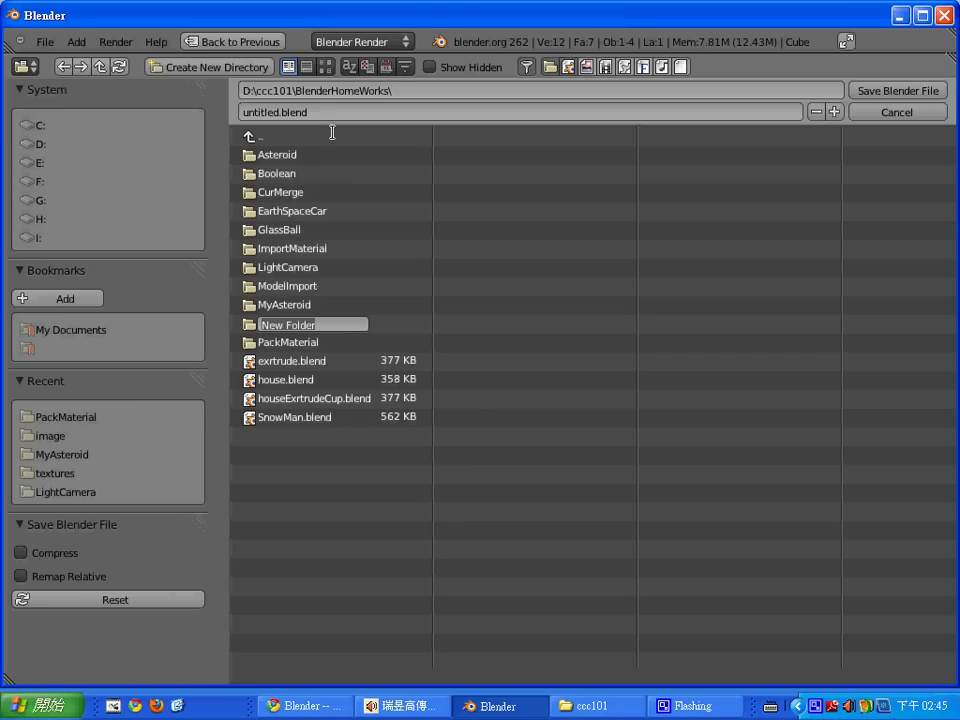
text(Ani)
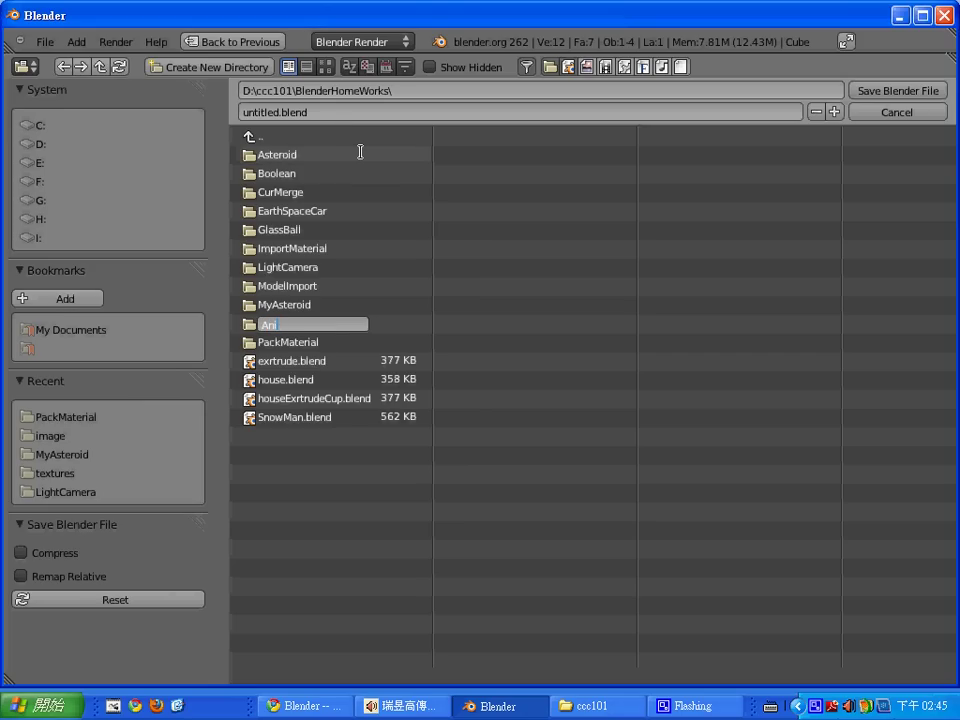
text(mation1)
key(Return)
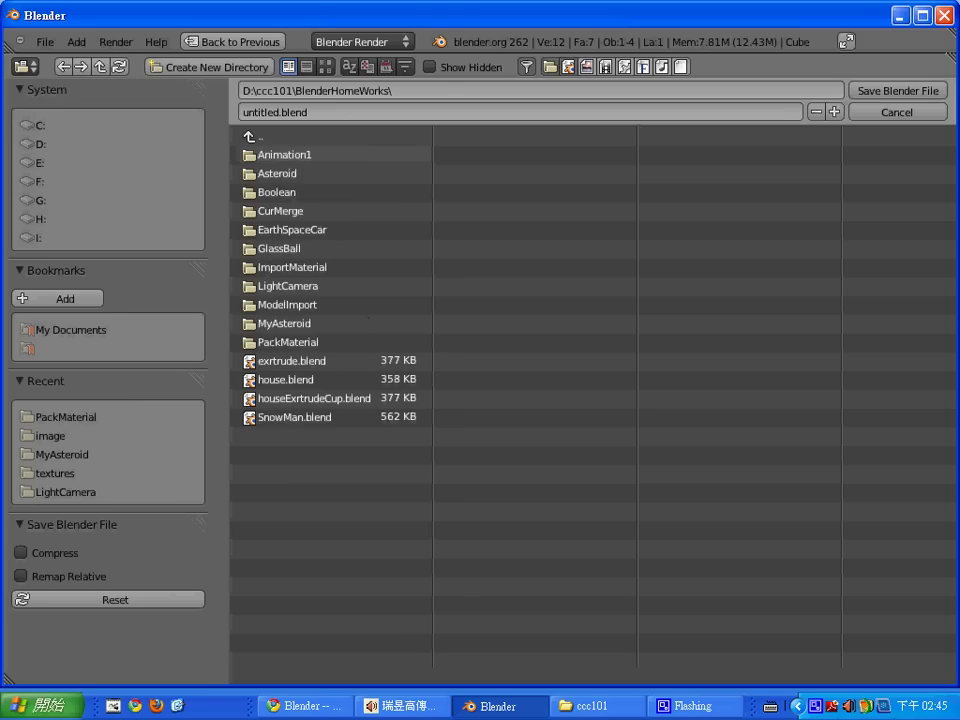
click(300, 155)
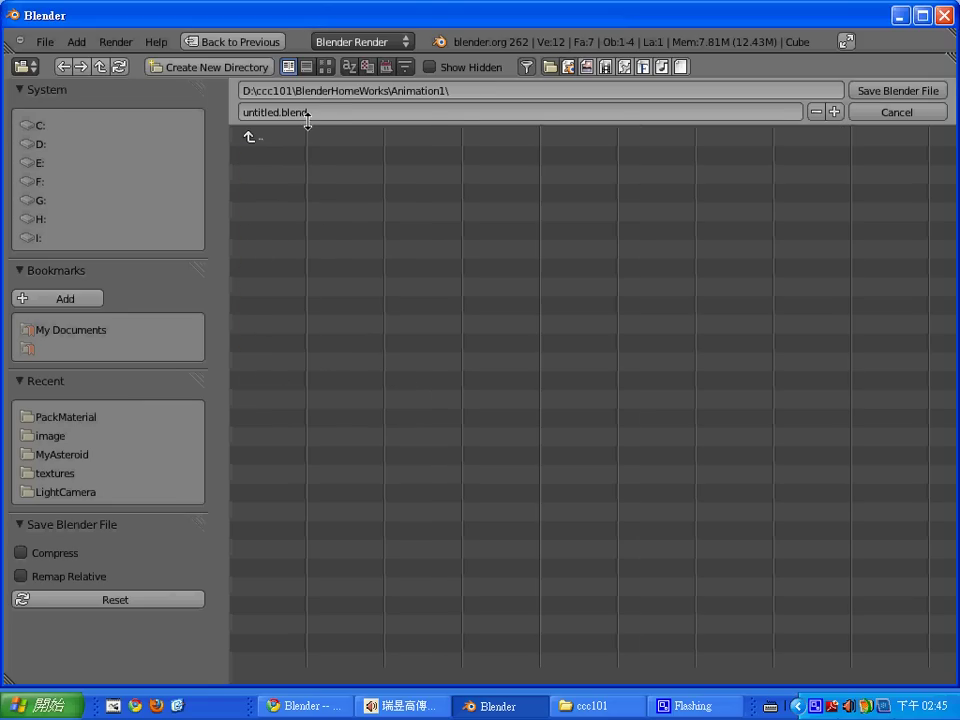
- Name the file Animation1.blend and save it
click(322, 112)
key(Home)
key(Delete)
key(Delete)
key(Delete)
key(Delete)
key(Delete)
key(Delete)
key(Delete)
text(An)
text(imation1)
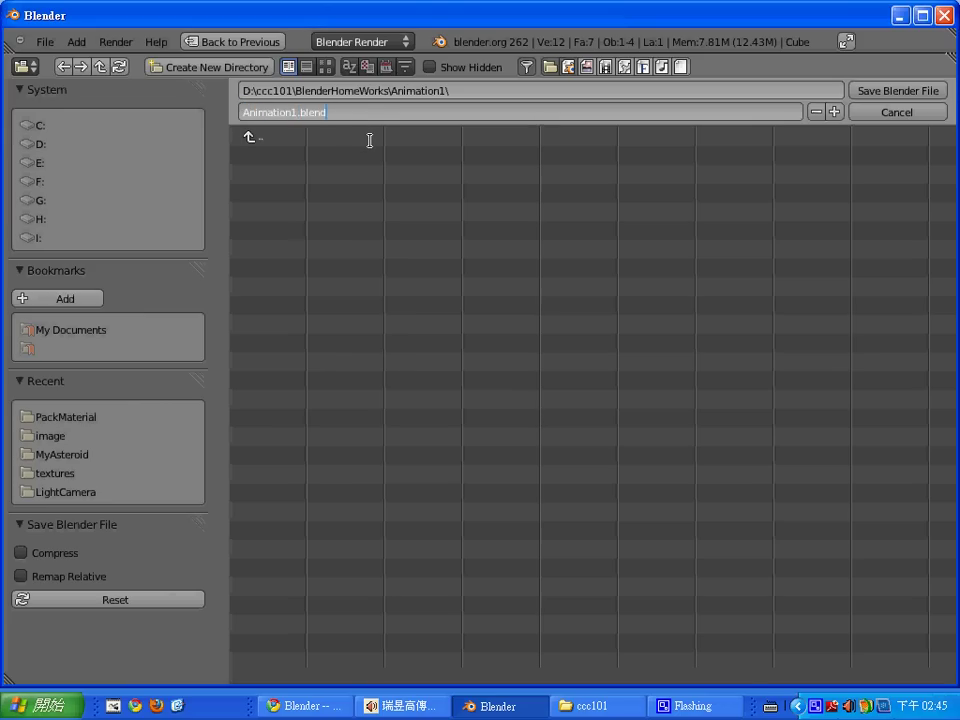
key(Return)
click(868, 90)
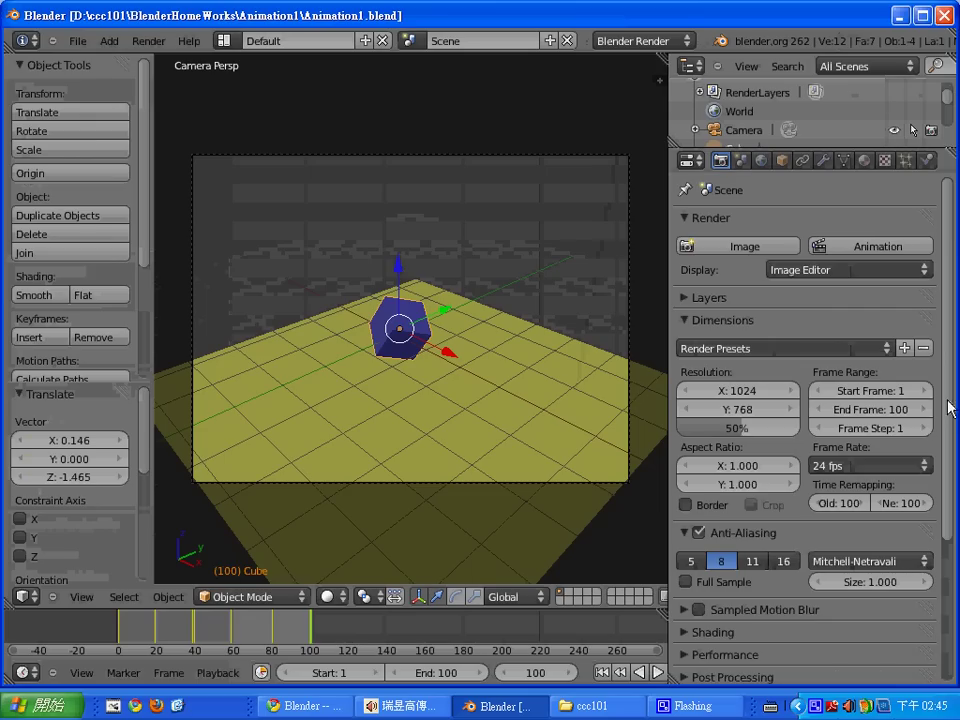
- Render the full 100-frame animation from the Render panel
click(885, 243)
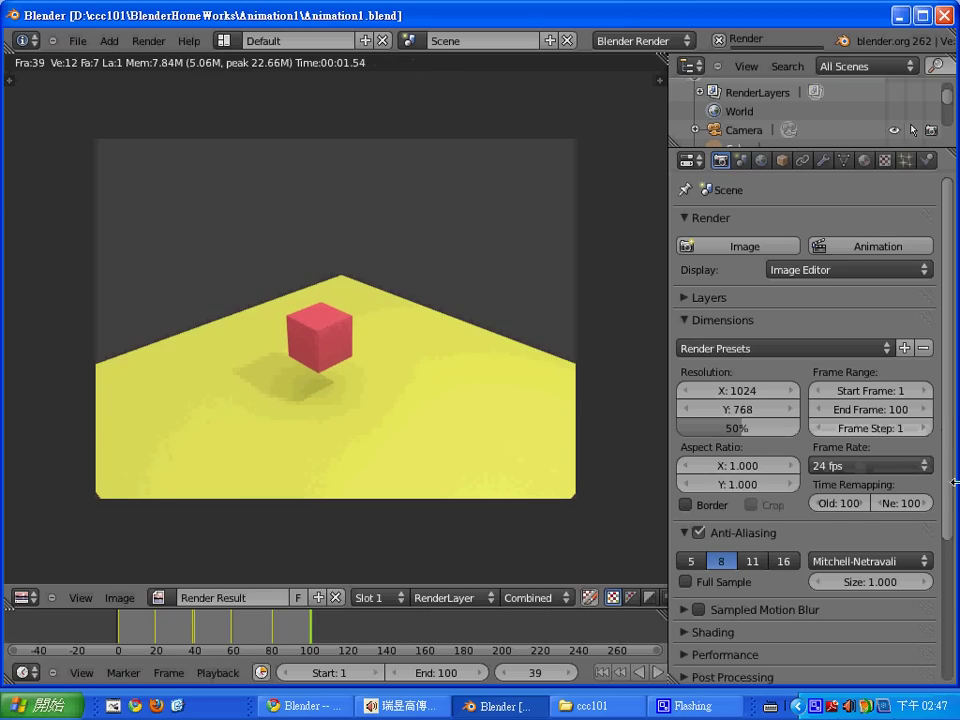
- Expand the Shading render panel, then open and close the Sampled Motion Blur options
scroll(940, 560, down, 5)
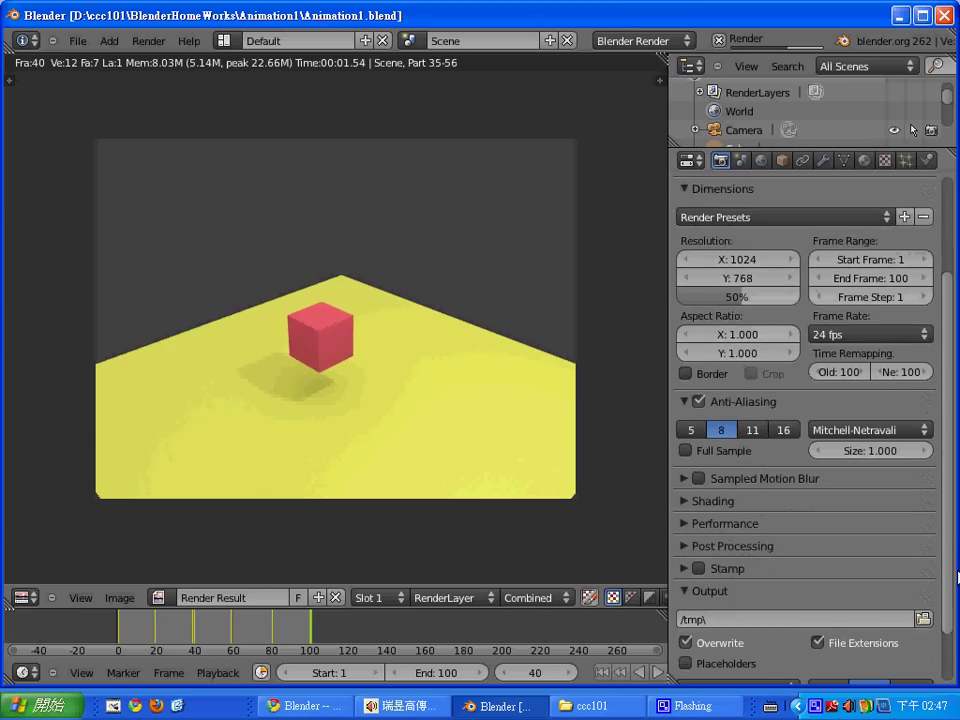
click(684, 504)
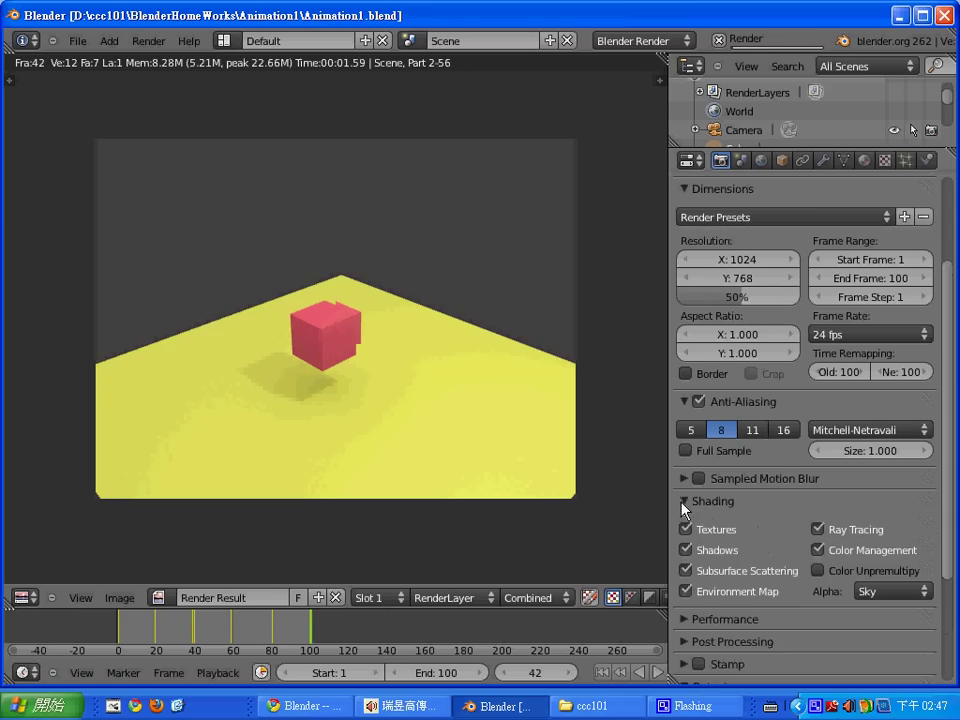
click(685, 480)
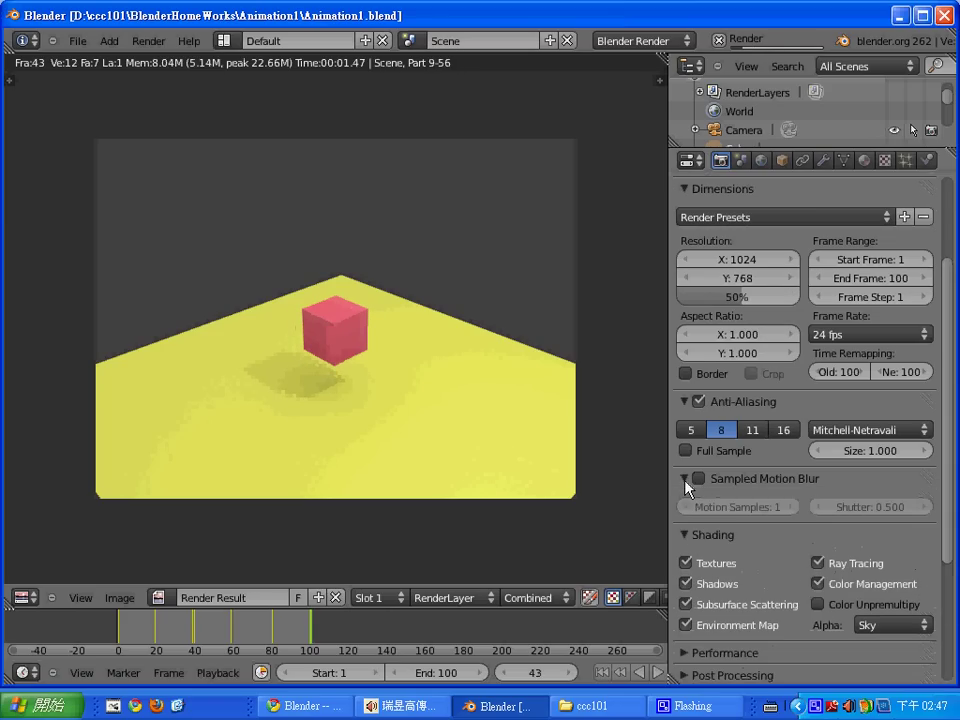
click(686, 480)
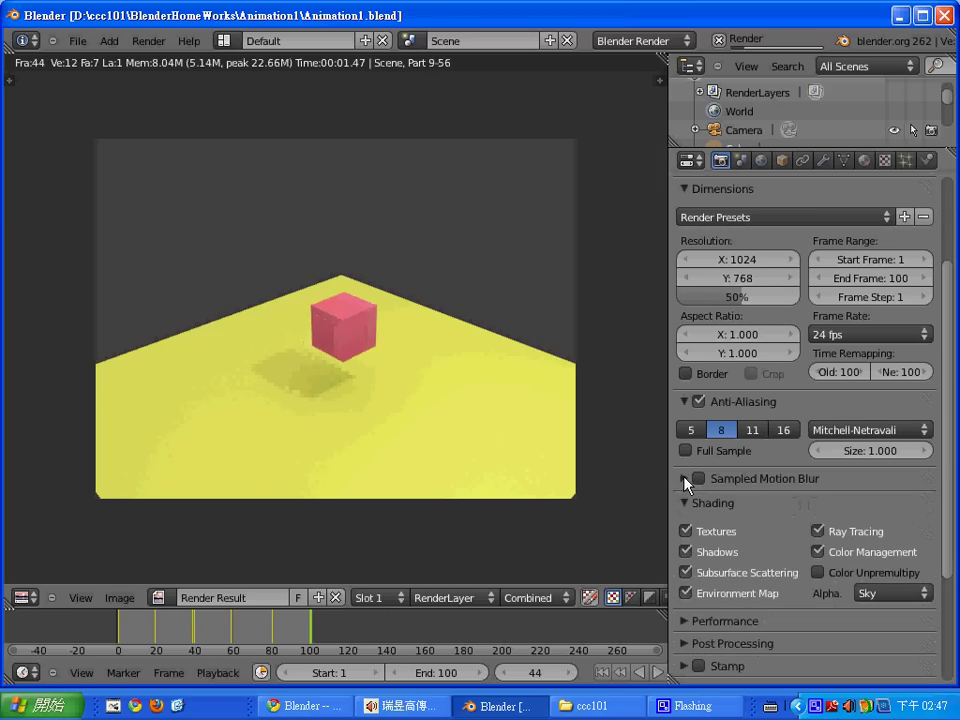
- Check the render Output folder path and open My Computer from the Start menu
scroll(950, 468, down, 5)
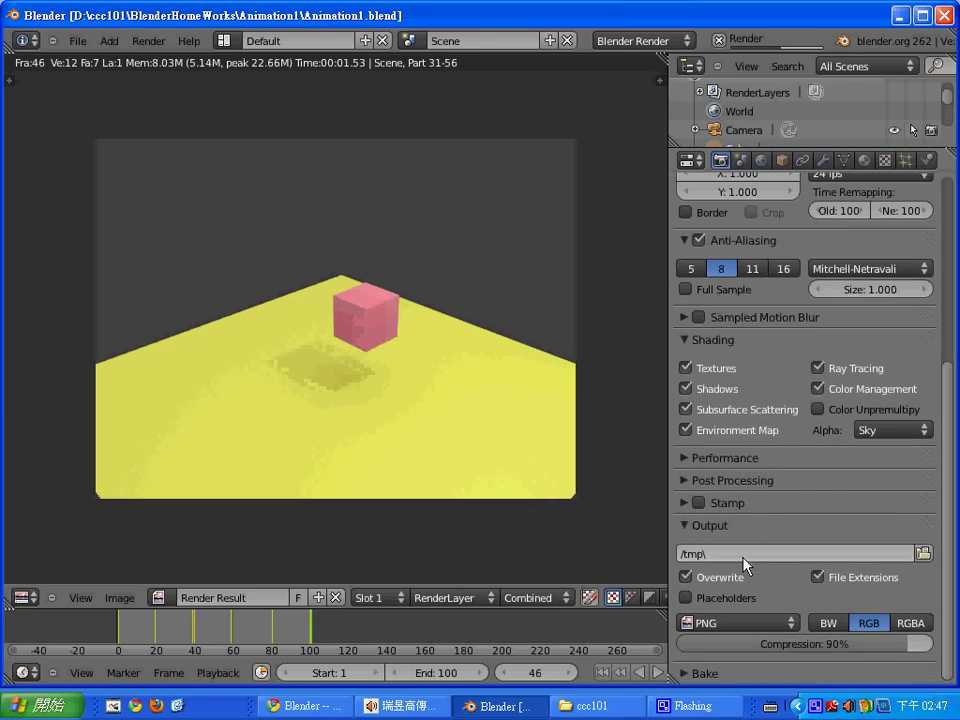
click(808, 554)
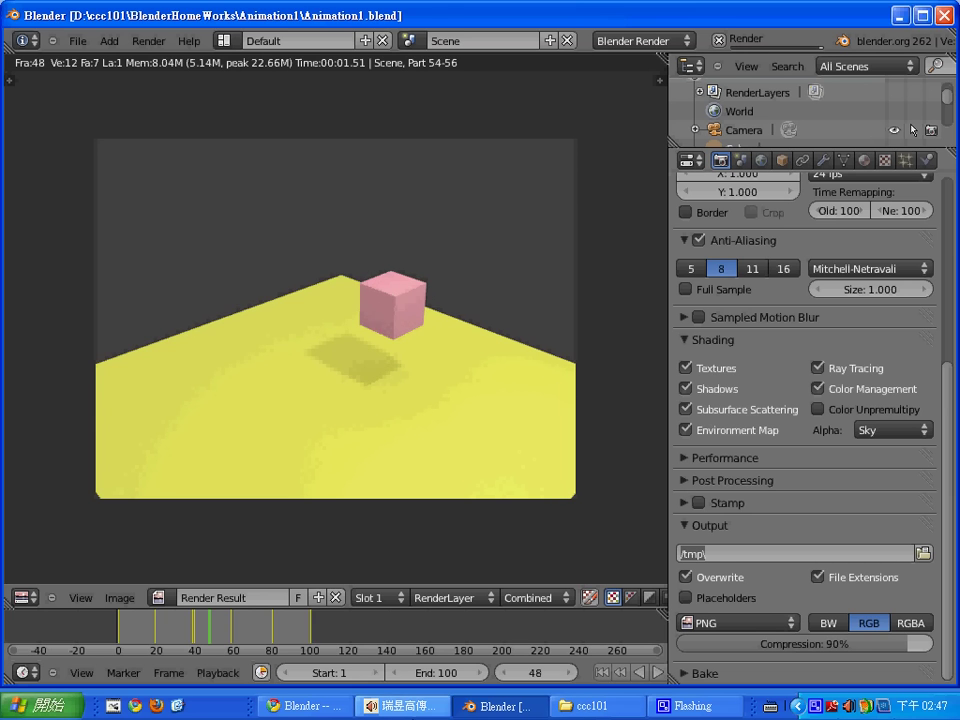
click(52, 712)
- Open Local Disk (D:) in the My Computer window to list its folders
click(300, 428)
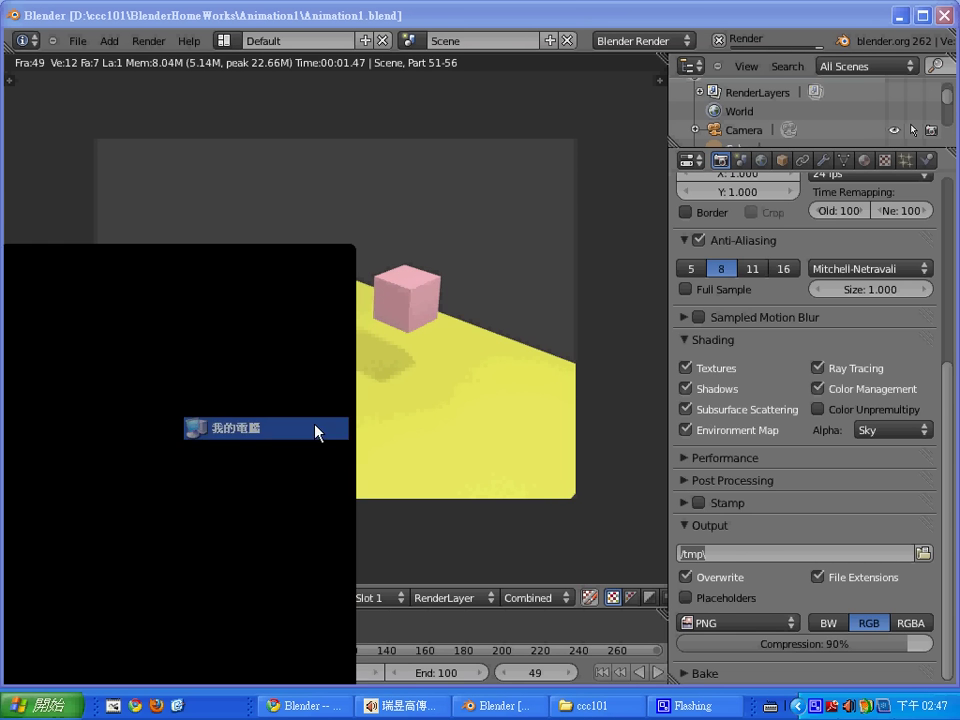
double_click(709, 392)
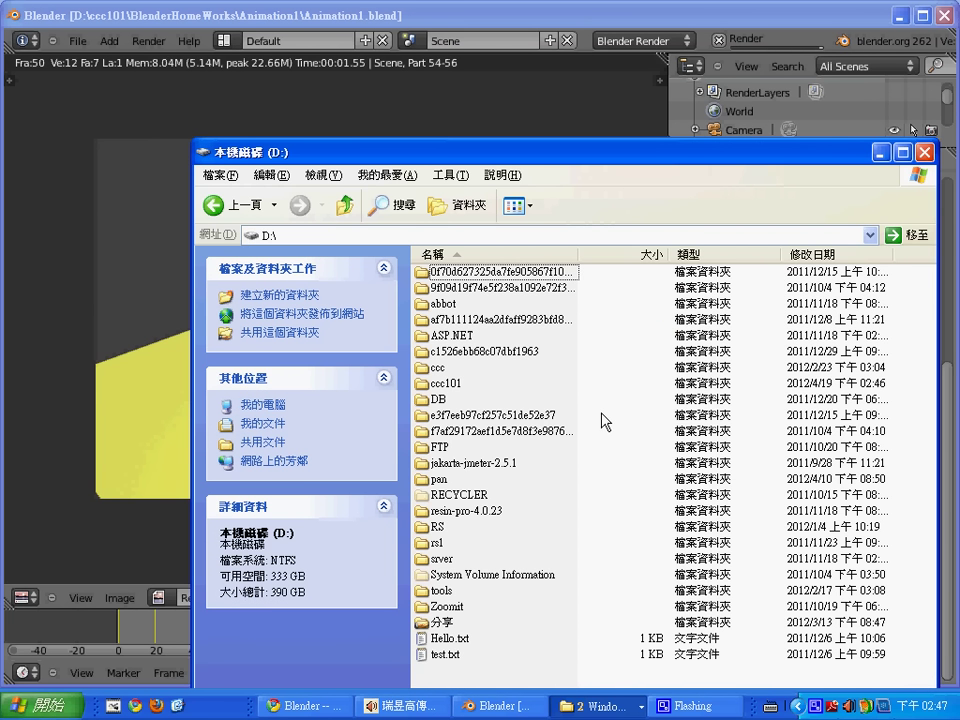